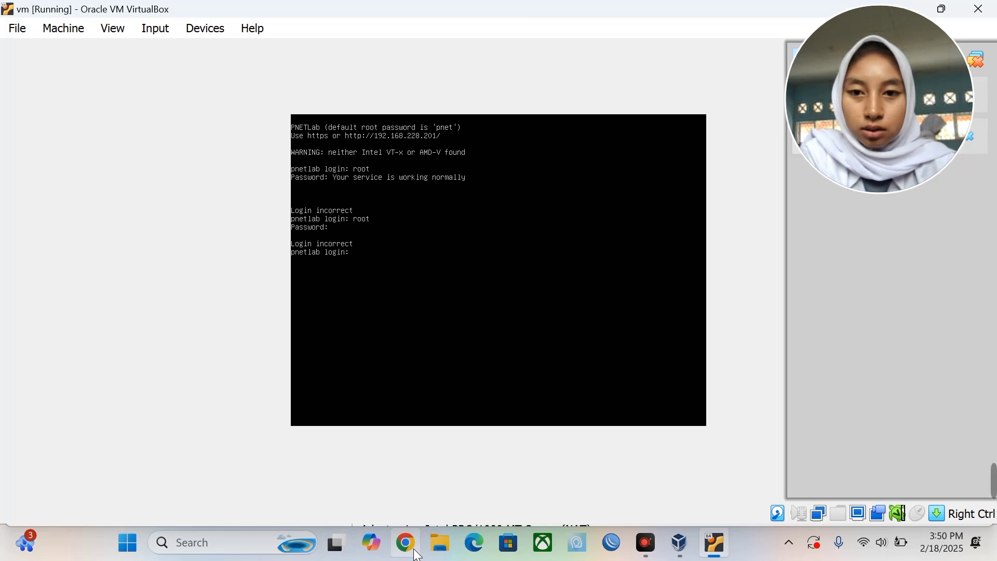
Launch Google Chrome from the Windows taskbar.
click(408, 545)
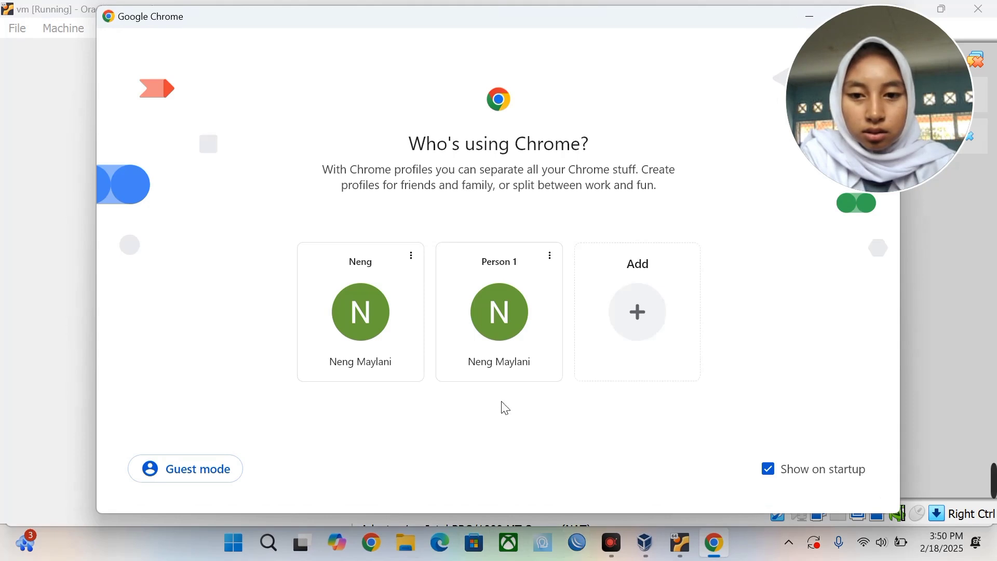
Choose the first Chrome profile and load 192.168.228.201 in the address bar.
click(399, 362)
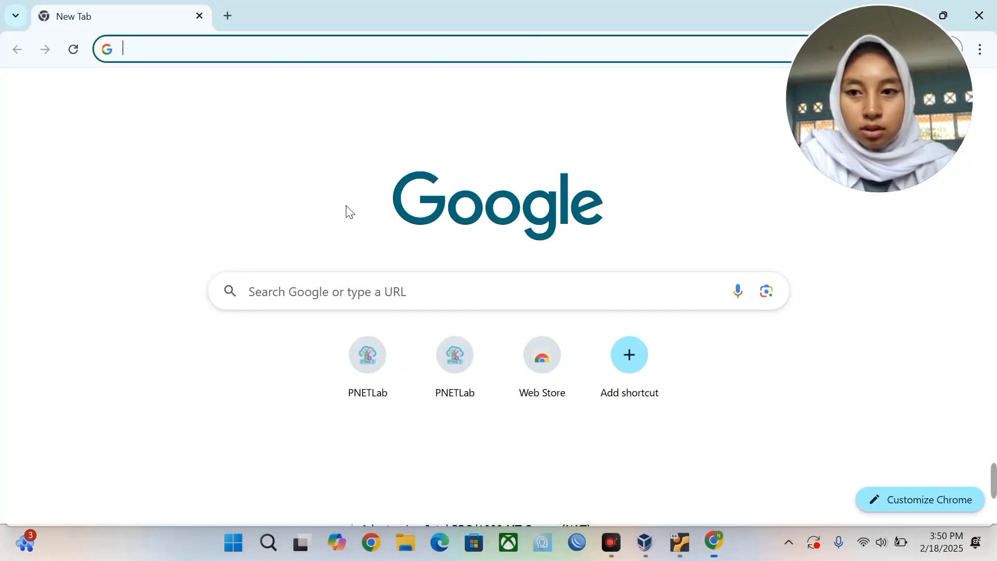
click(279, 47)
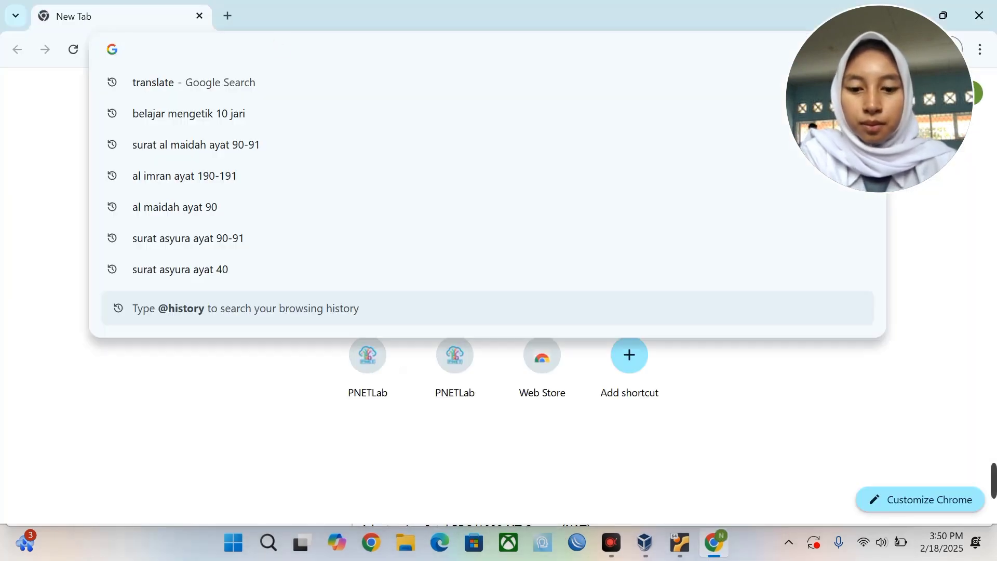
text(192.168)
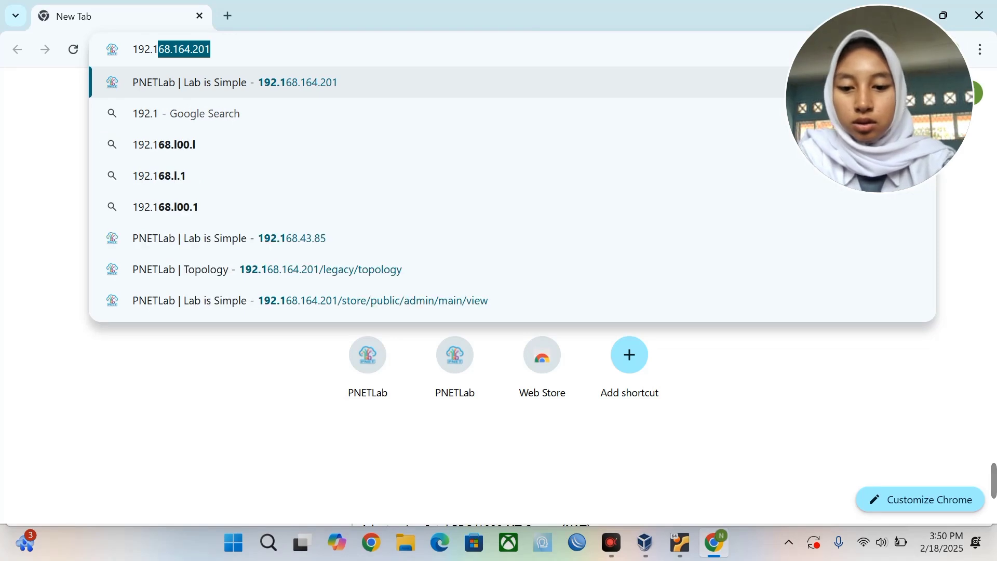
text(.2)
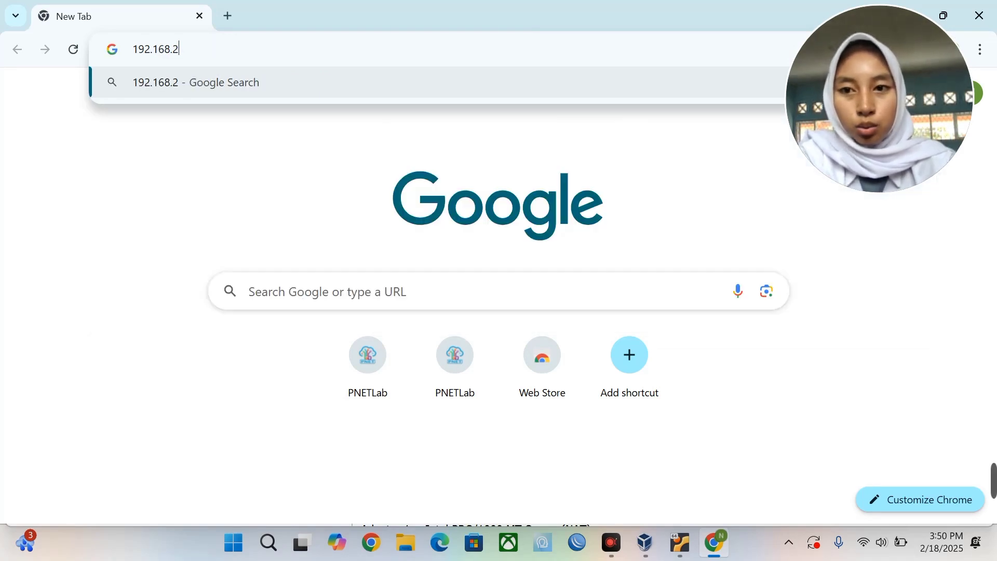
text(28.201)
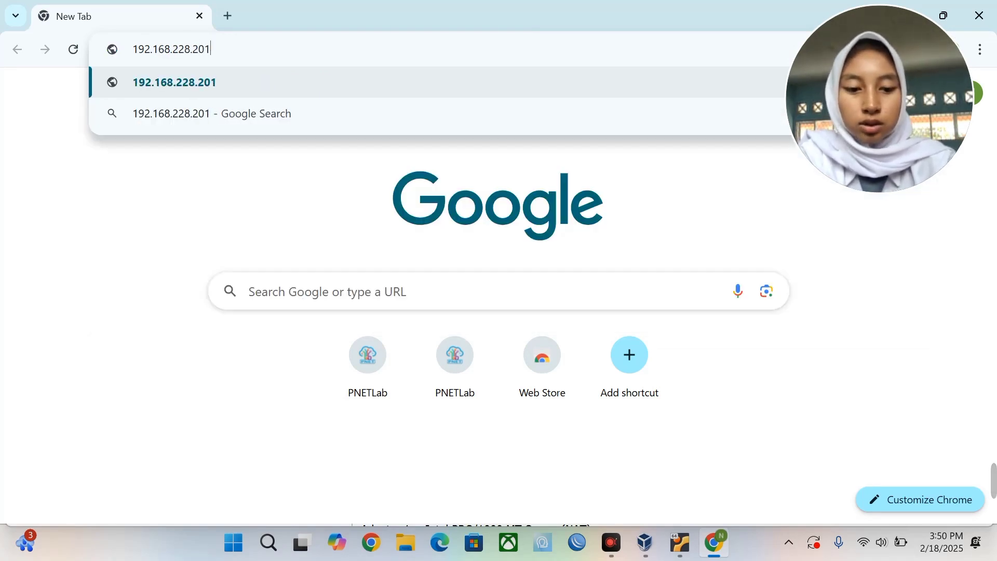
key(Return)
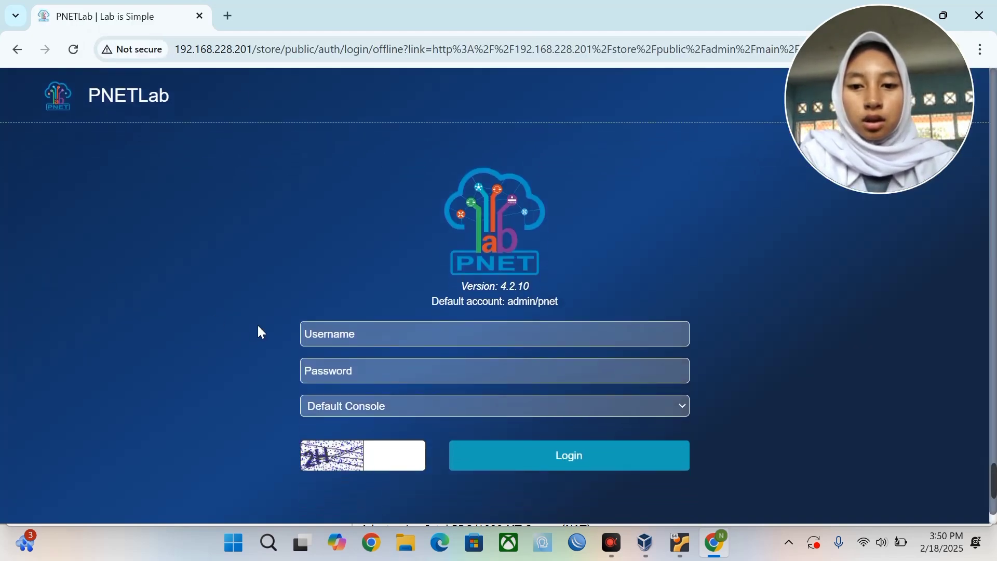
Sign in as admin with the default password, HTML Console selected and the captcha entered.
click(330, 334)
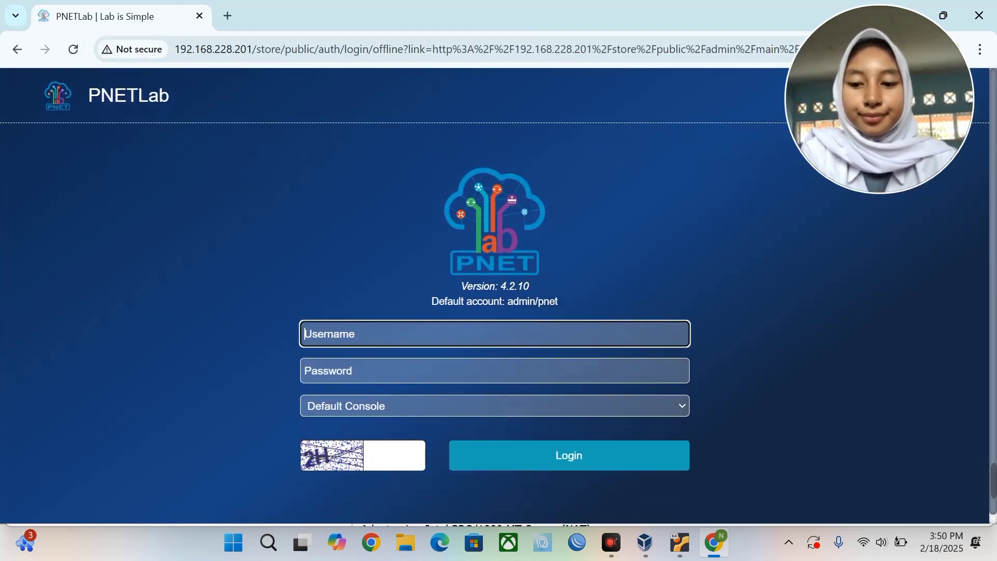
text(admin)
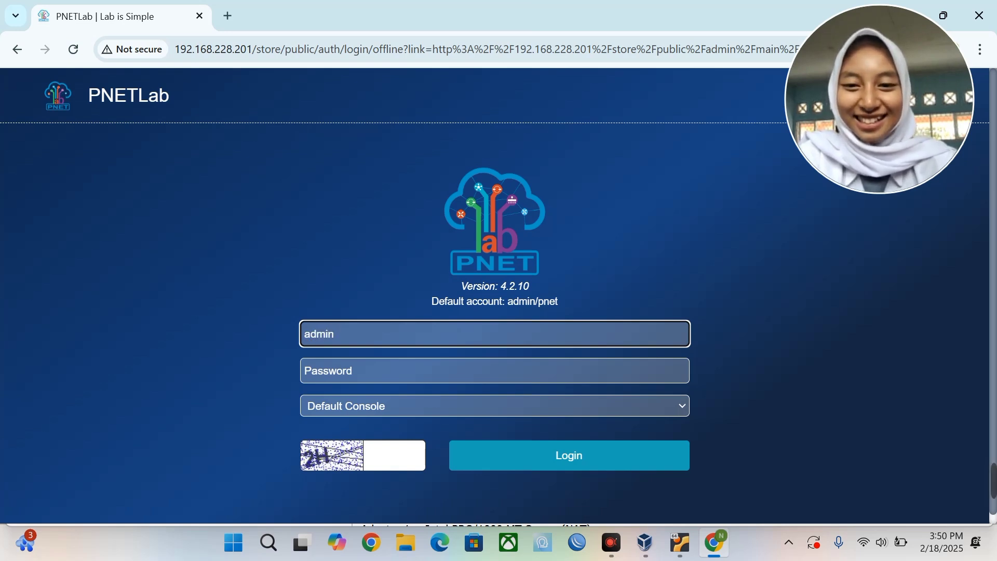
click(330, 371)
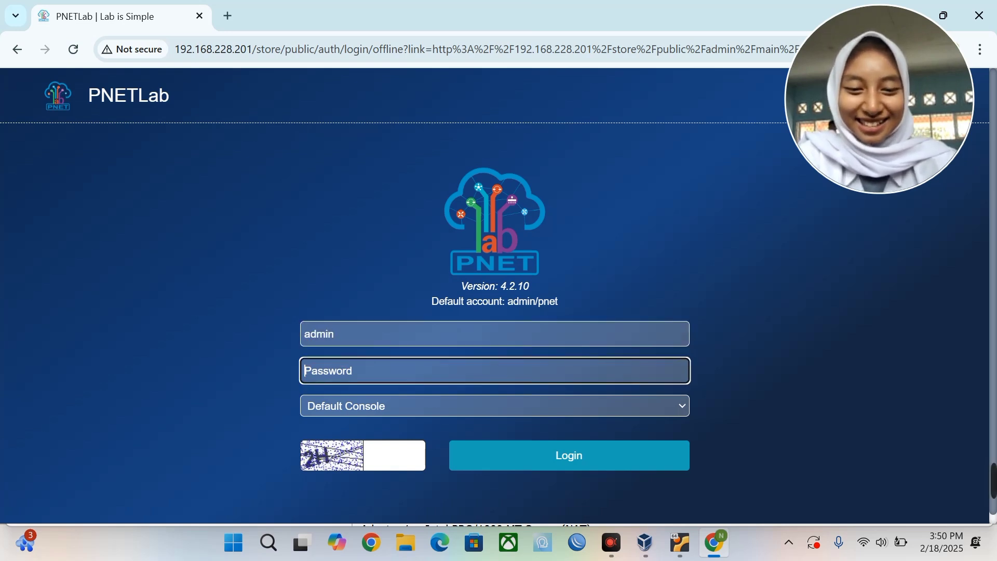
text(pnet)
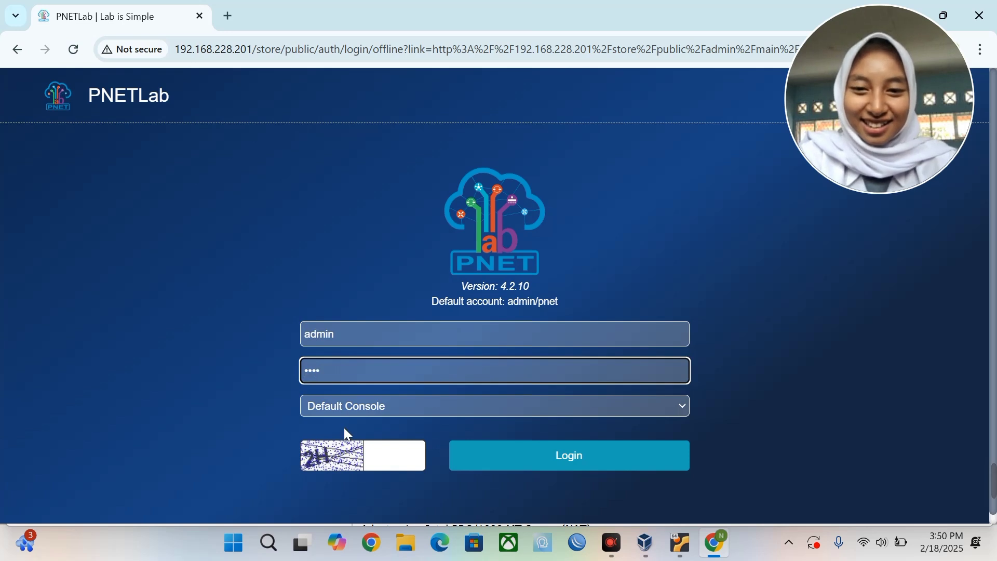
click(365, 410)
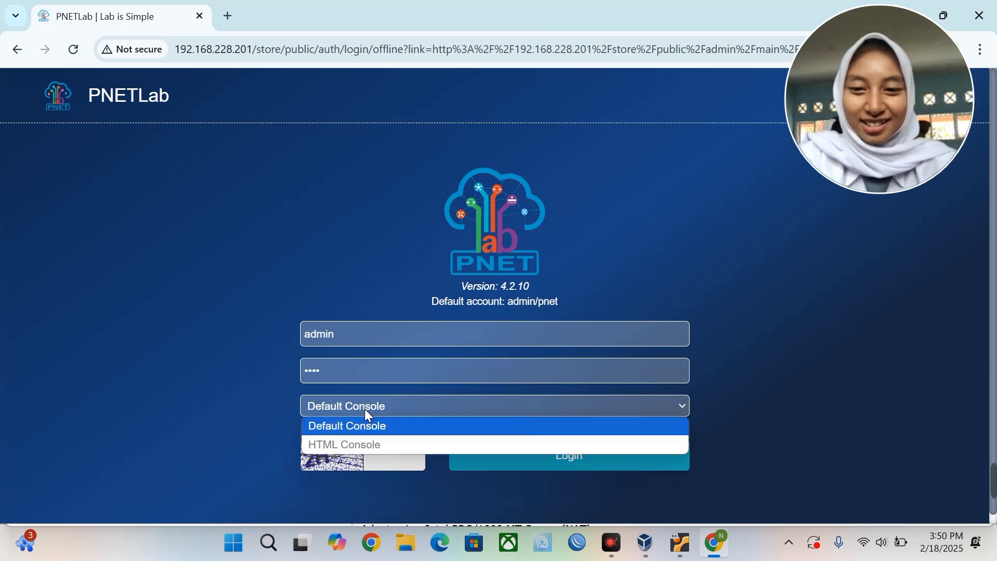
click(366, 442)
click(372, 458)
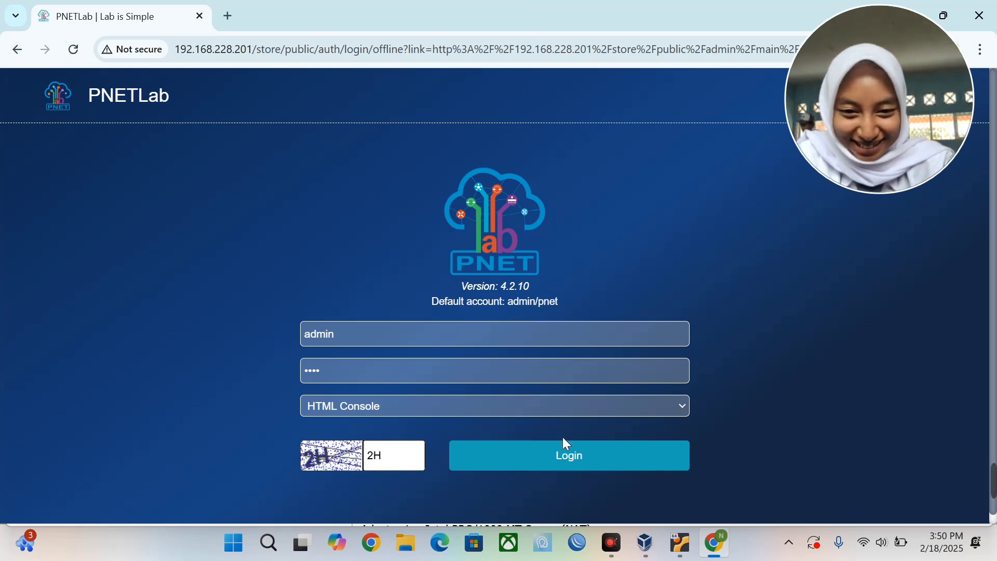
click(562, 450)
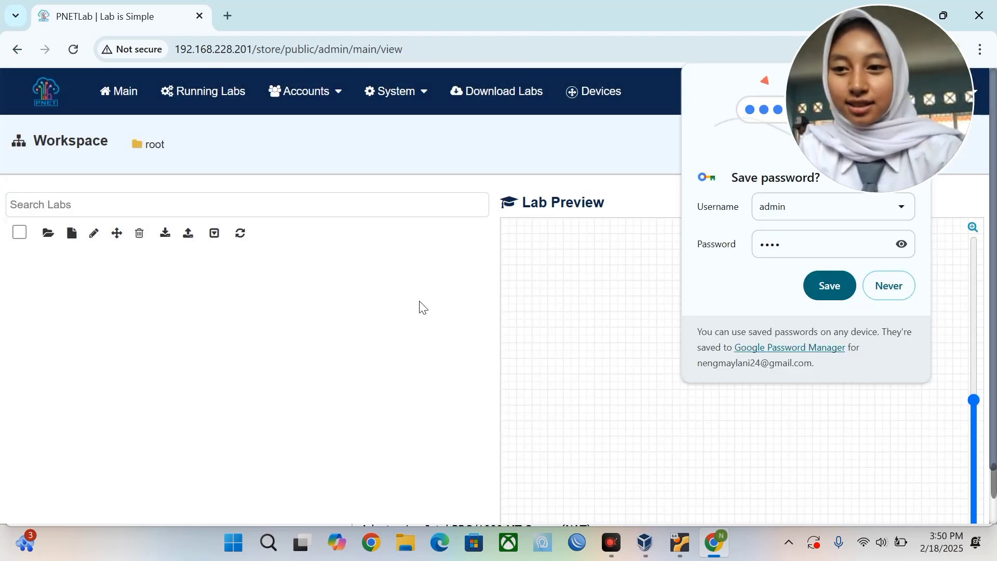
Add a new lab named 'kelompok 9' with version and author filled in.
click(72, 235)
click(258, 176)
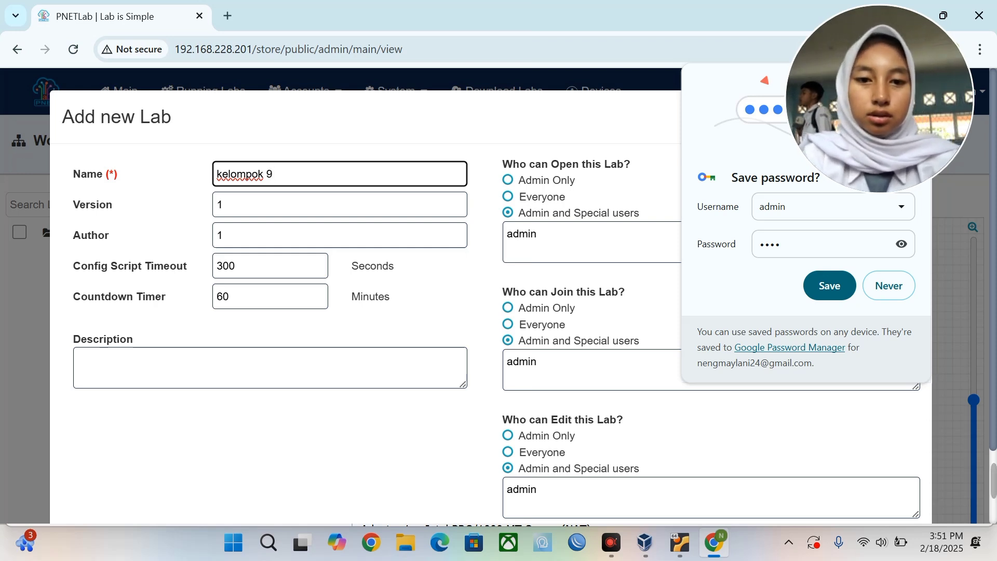
scroll(364, 311, down, 2)
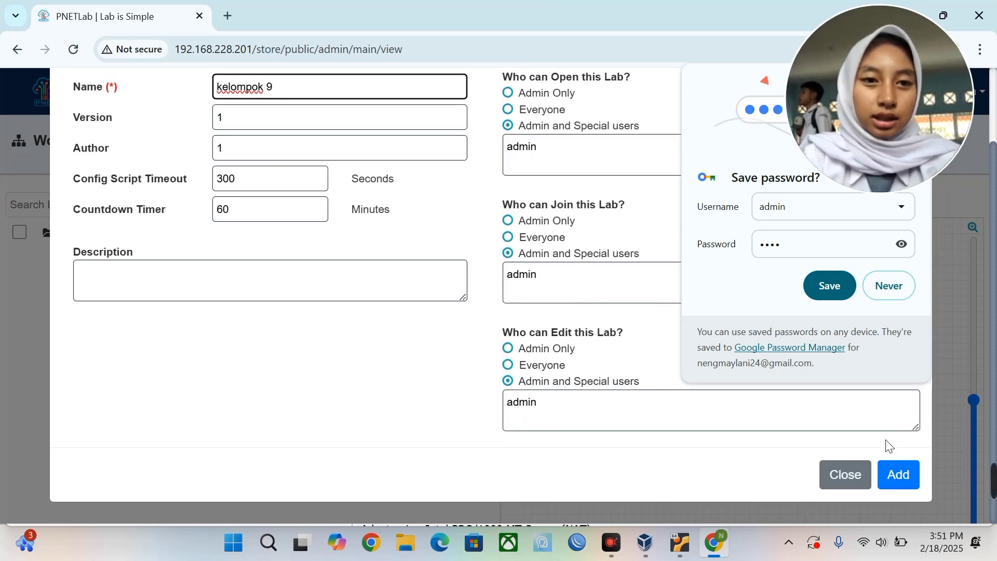
click(900, 474)
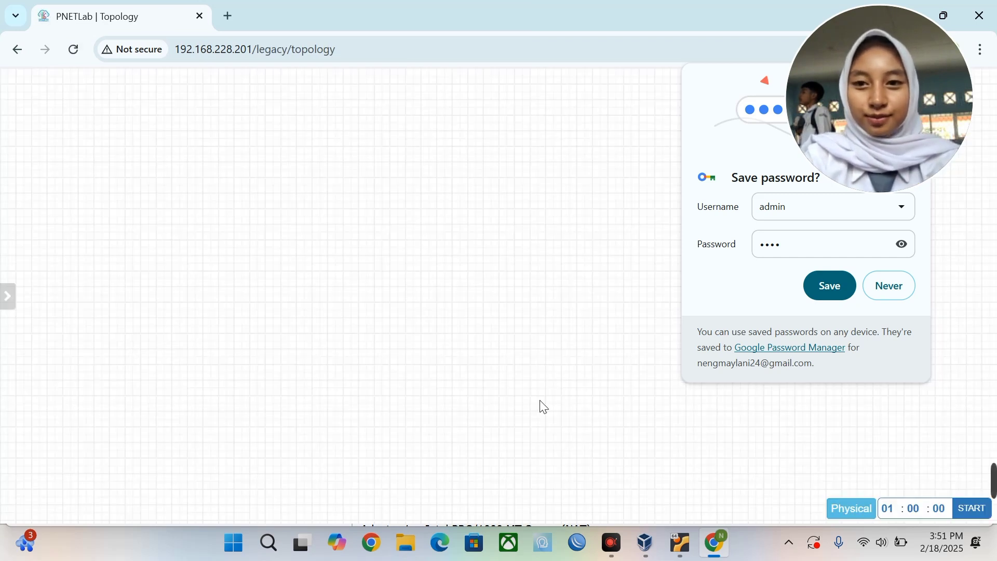
Add a Management(Cloud0) network named ISP and drag it toward the upper left.
right_click(358, 202)
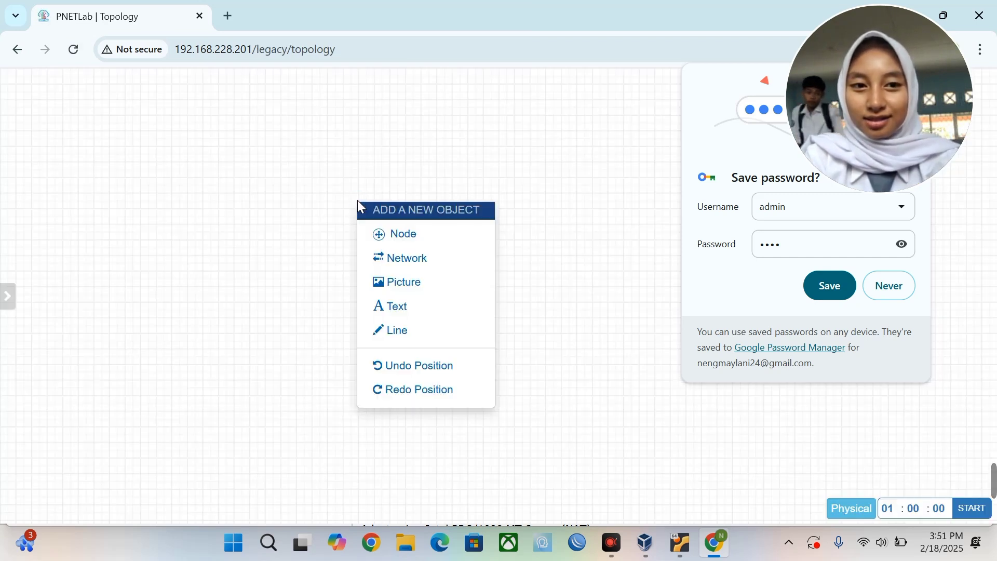
click(403, 265)
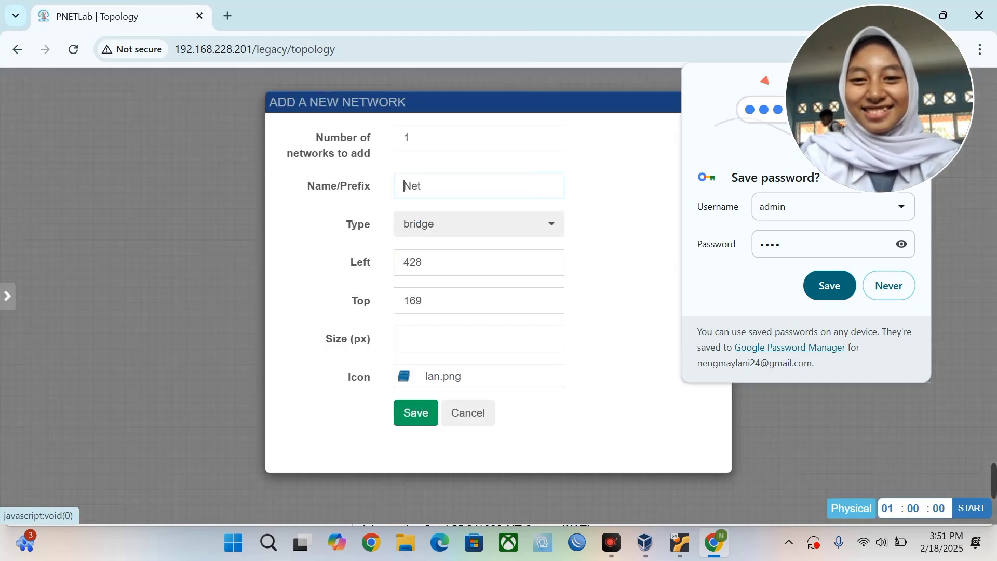
double_click(438, 189)
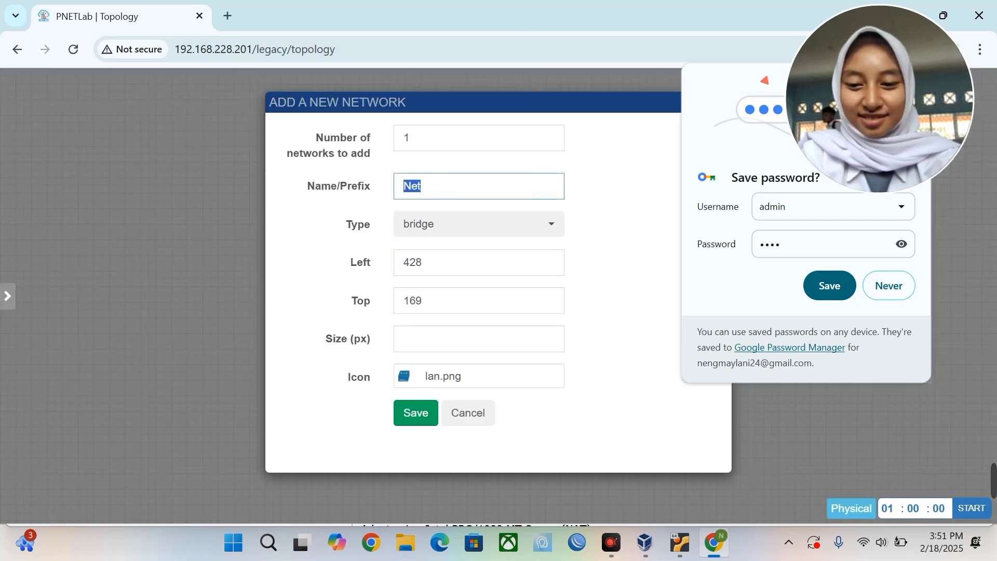
text(ISP)
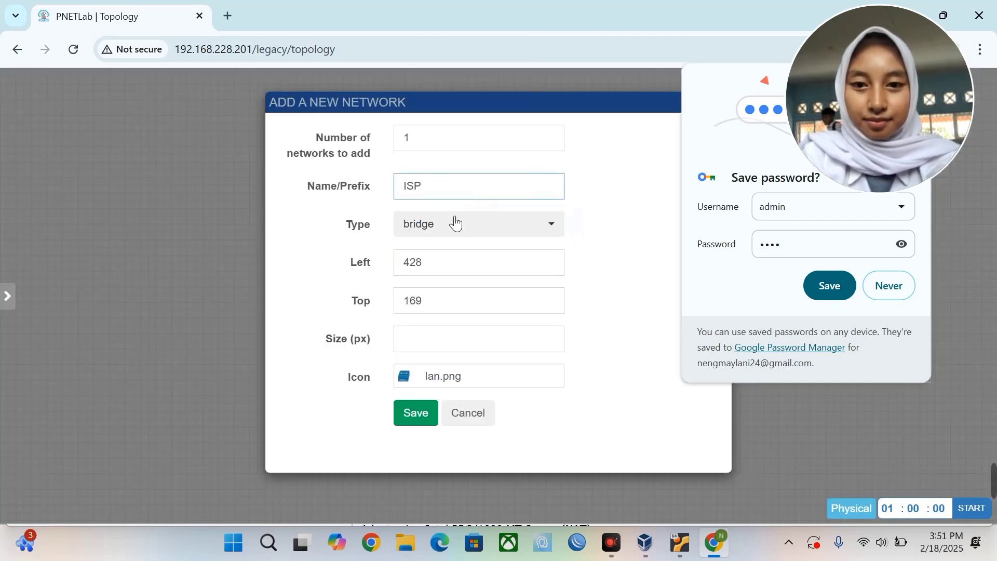
click(455, 224)
click(468, 311)
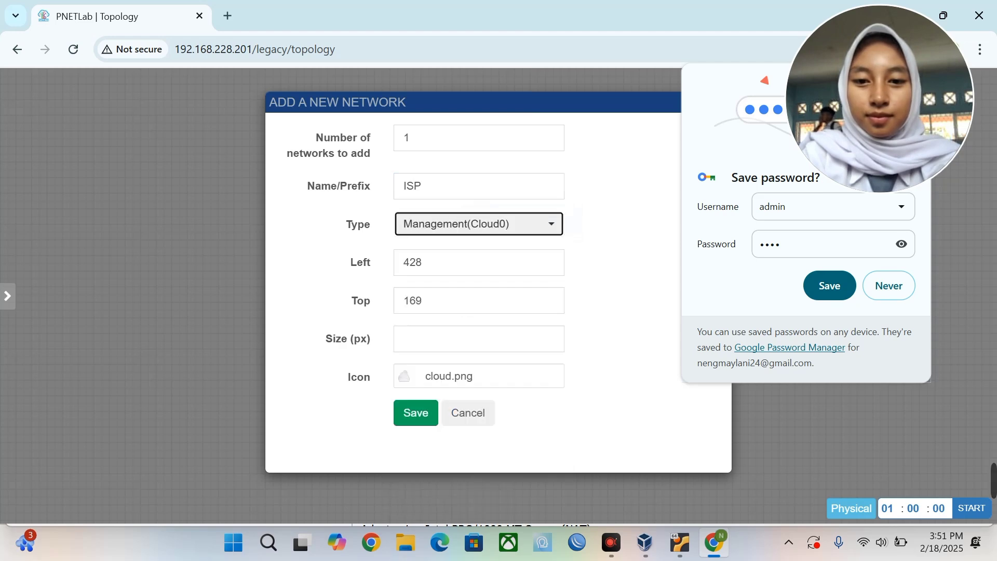
click(430, 420)
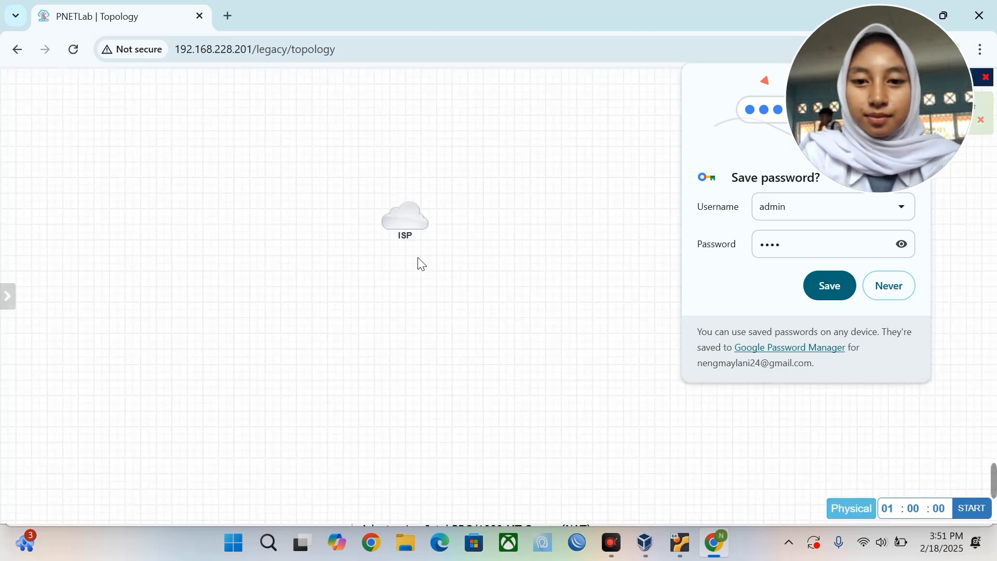
mouse_move(404, 236)
drag(404, 236, 359, 162)
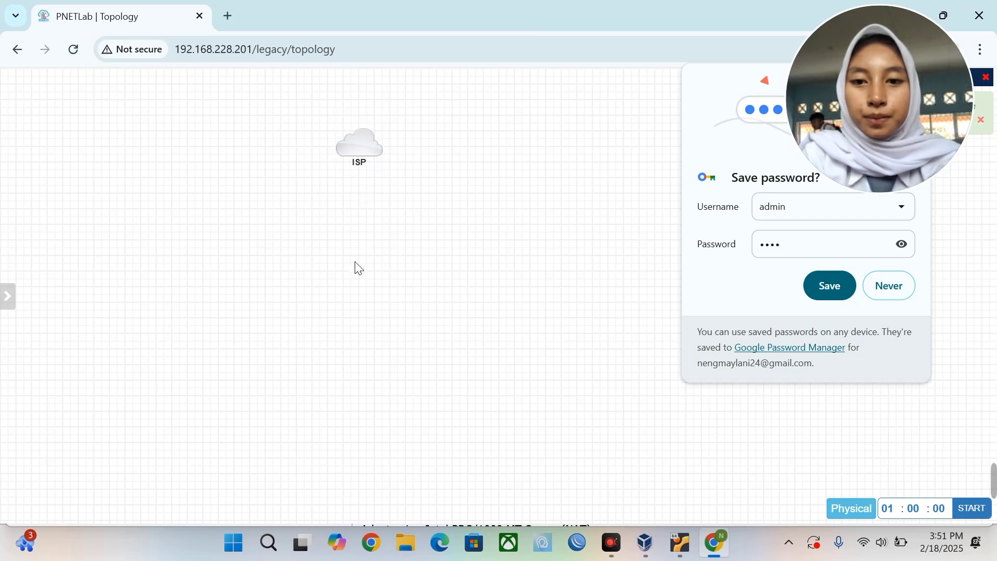
Add three MikroTik RouterOS nodes named R below the ISP cloud.
right_click(370, 271)
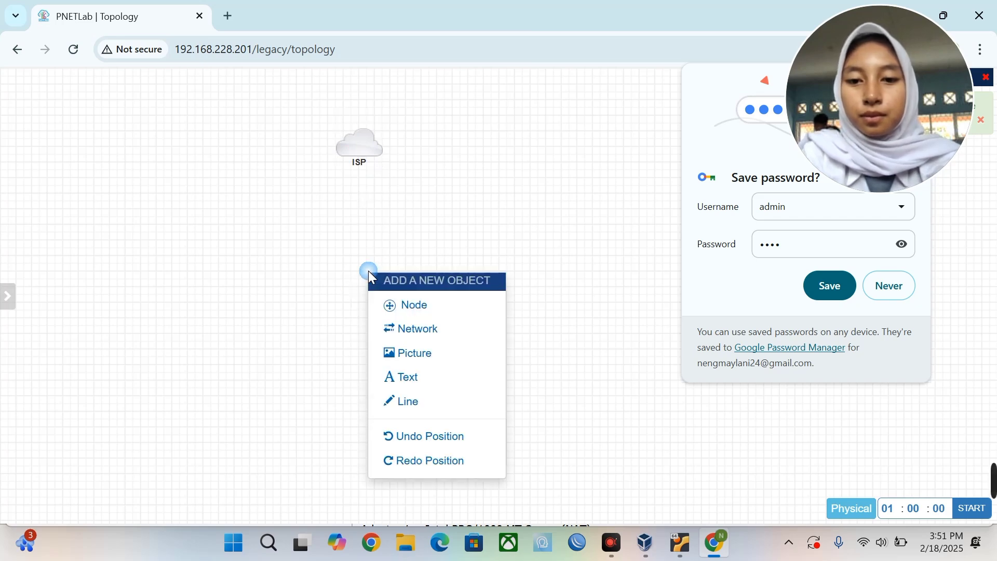
click(439, 314)
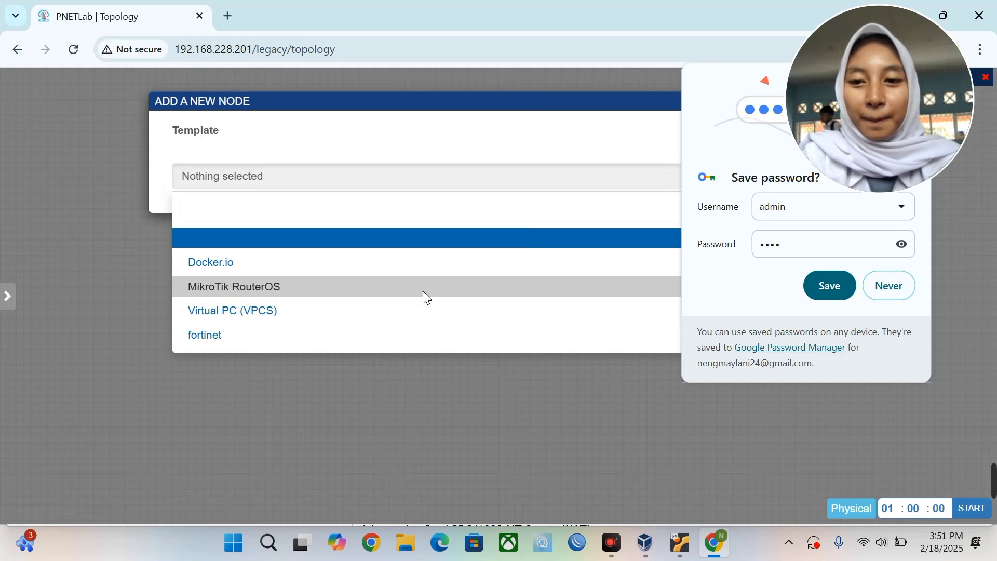
click(426, 291)
double_click(393, 289)
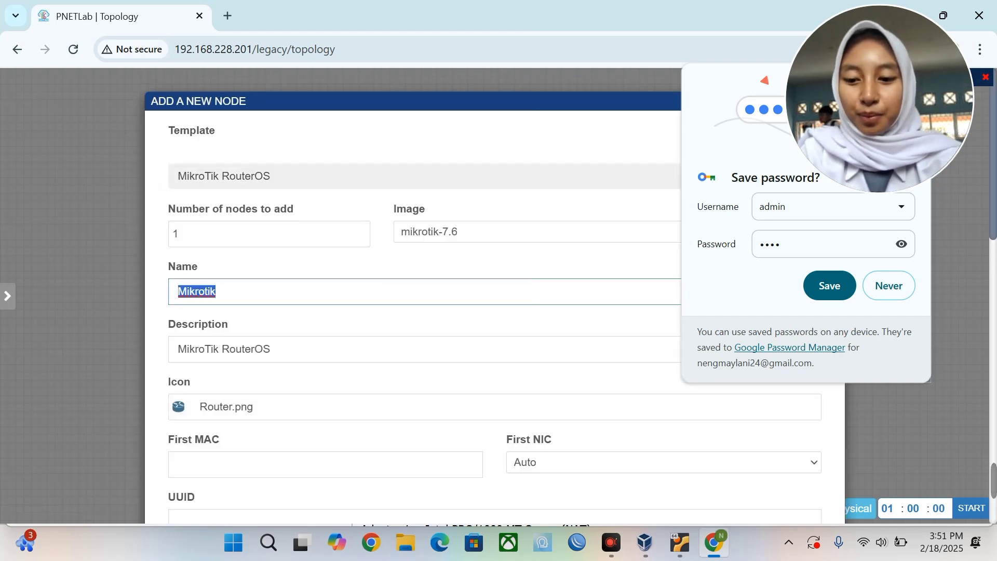
text(R)
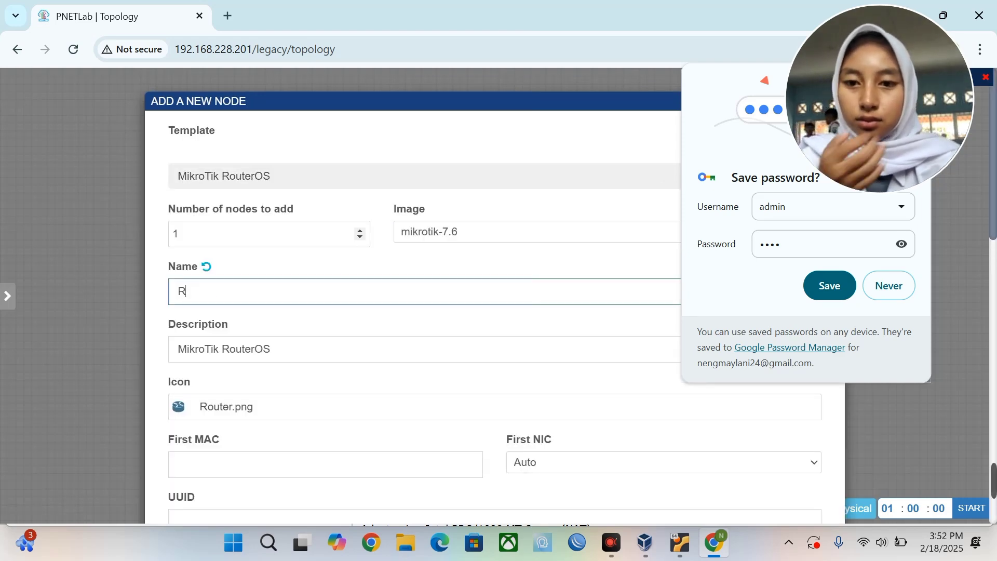
click(325, 232)
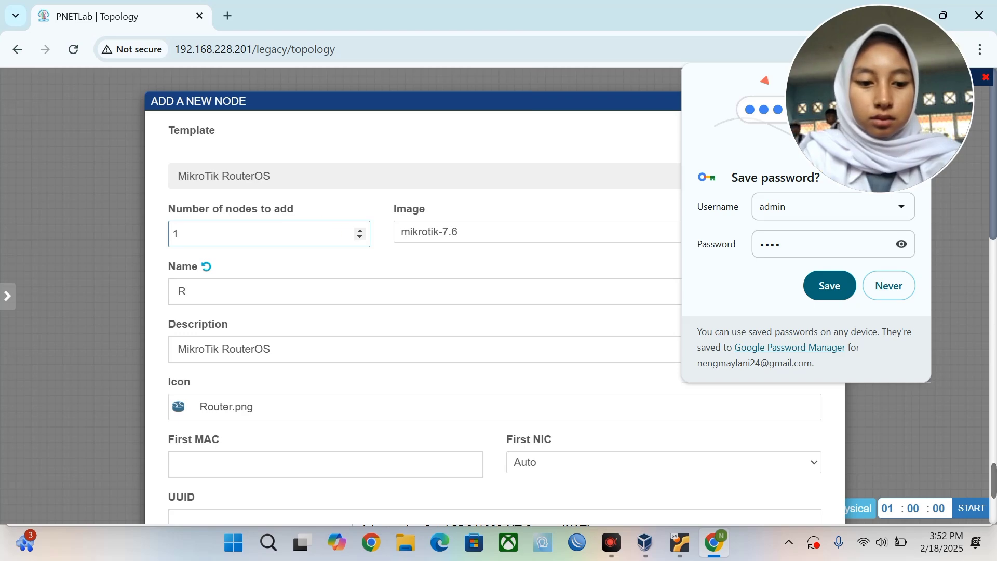
text(3)
scroll(412, 279, down, 10)
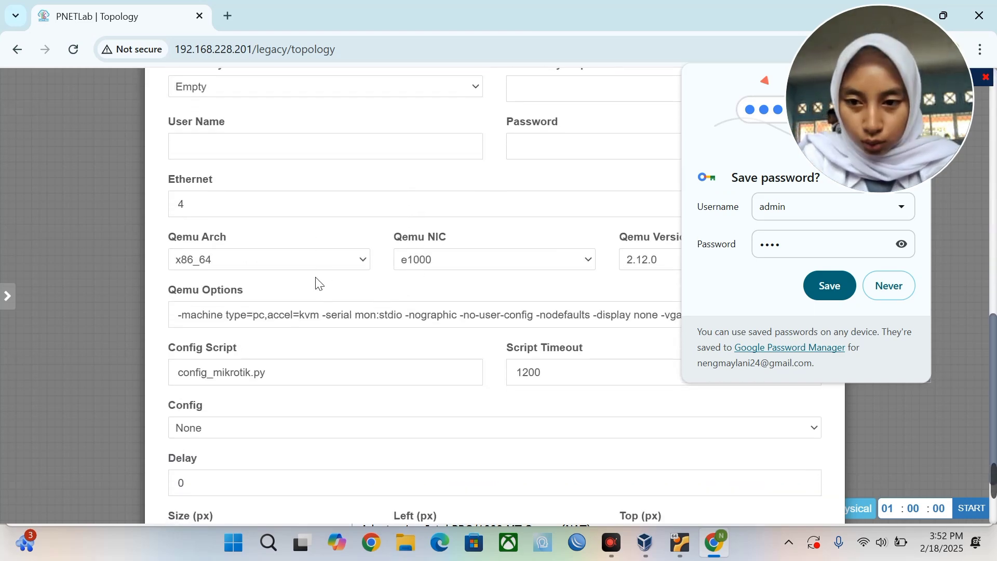
scroll(493, 286, down, 2)
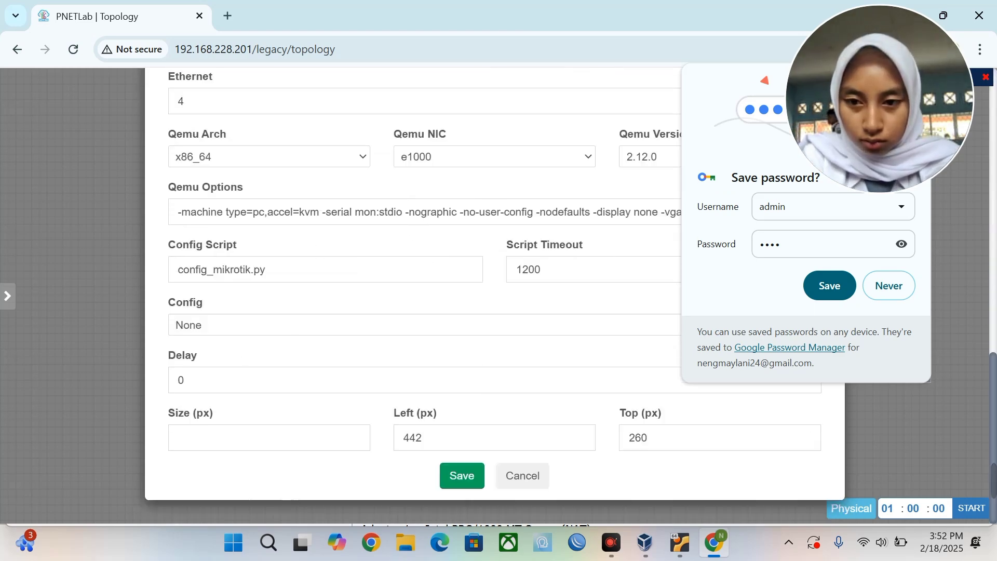
scroll(311, 252, up, 1)
Clear the Qemu options, set the secondary console to WinBox, and save the routers.
click(312, 253)
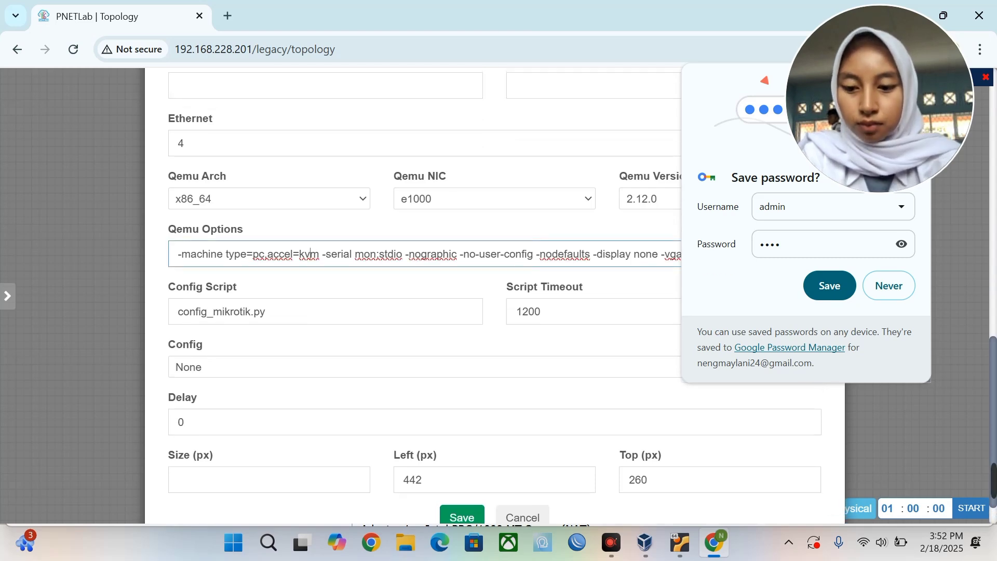
key(ctrl+a)
key(BackSpace)
scroll(312, 252, up, 5)
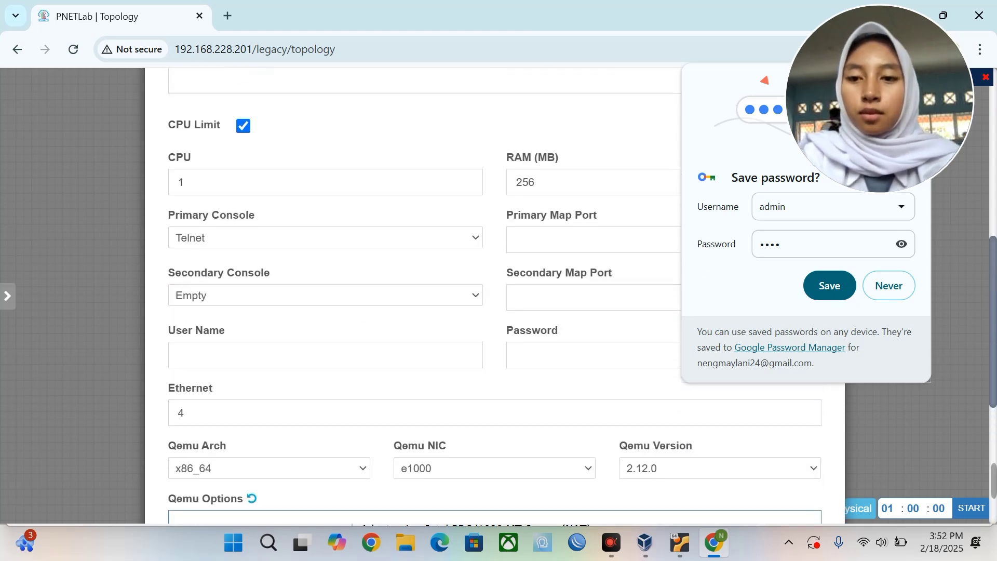
click(309, 315)
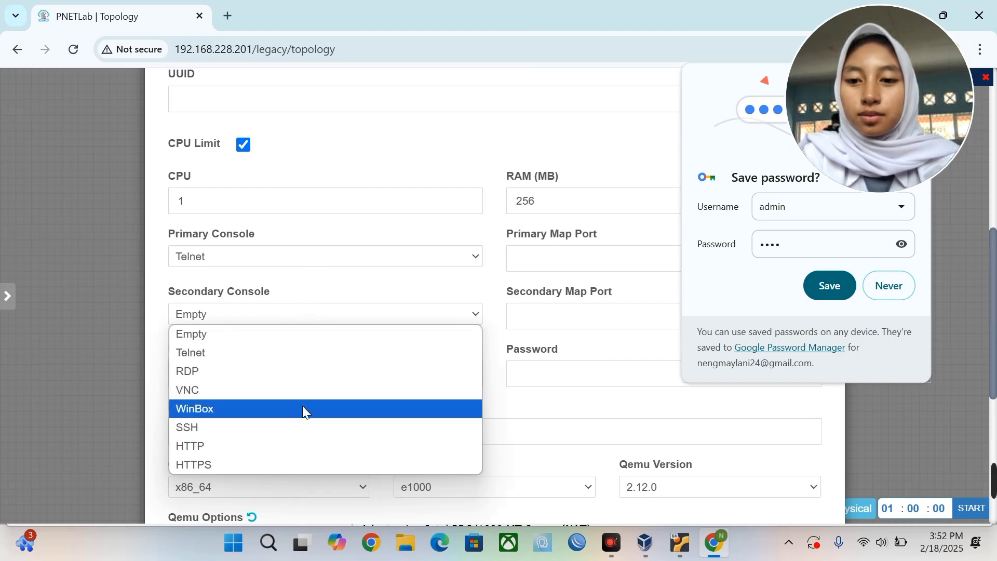
click(300, 409)
scroll(302, 414, down, 5)
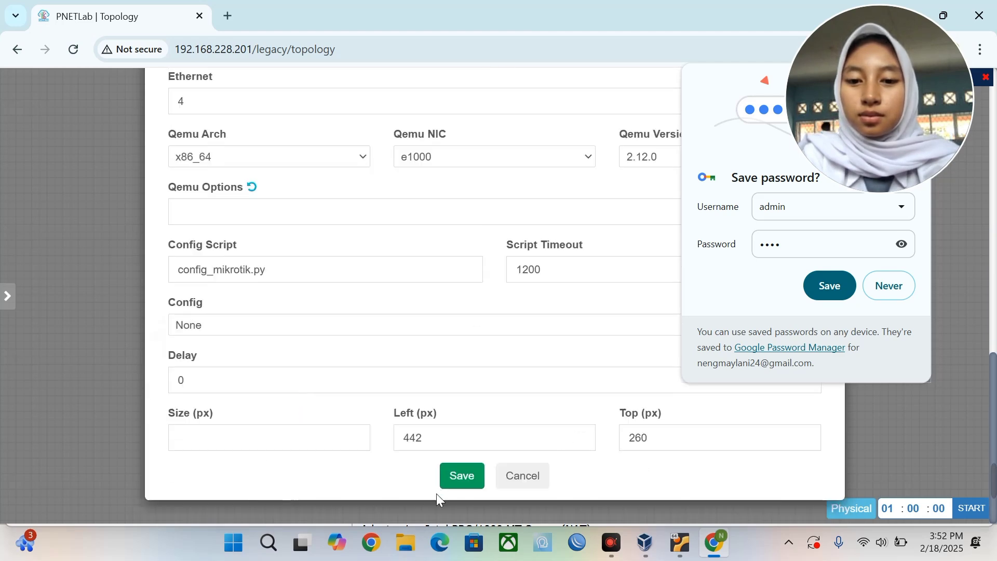
click(461, 491)
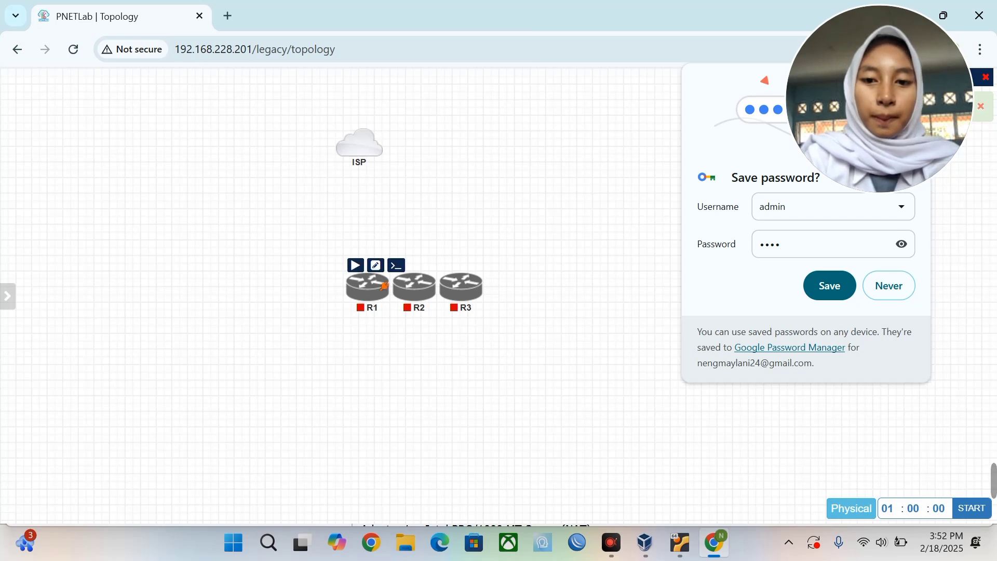
Spread the routers out: R1 up under ISP, R2 to the lower left, R3 lower right.
drag(367, 308, 358, 267)
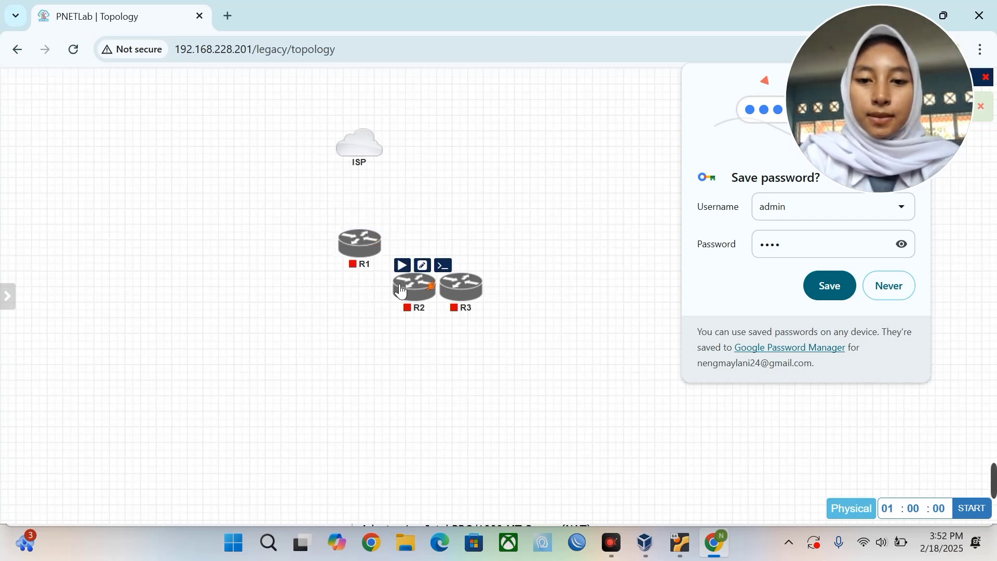
drag(405, 300, 191, 345)
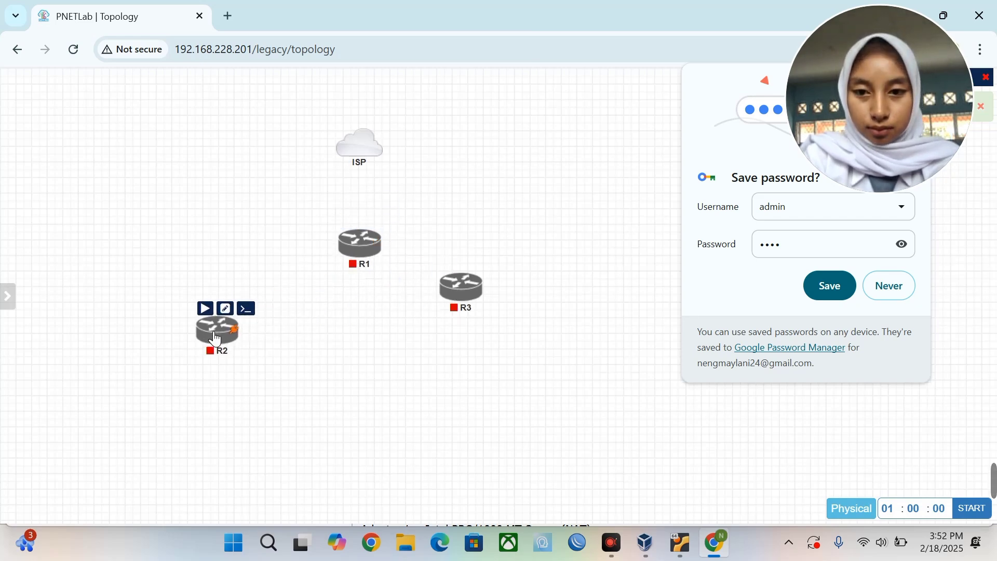
drag(456, 293, 468, 342)
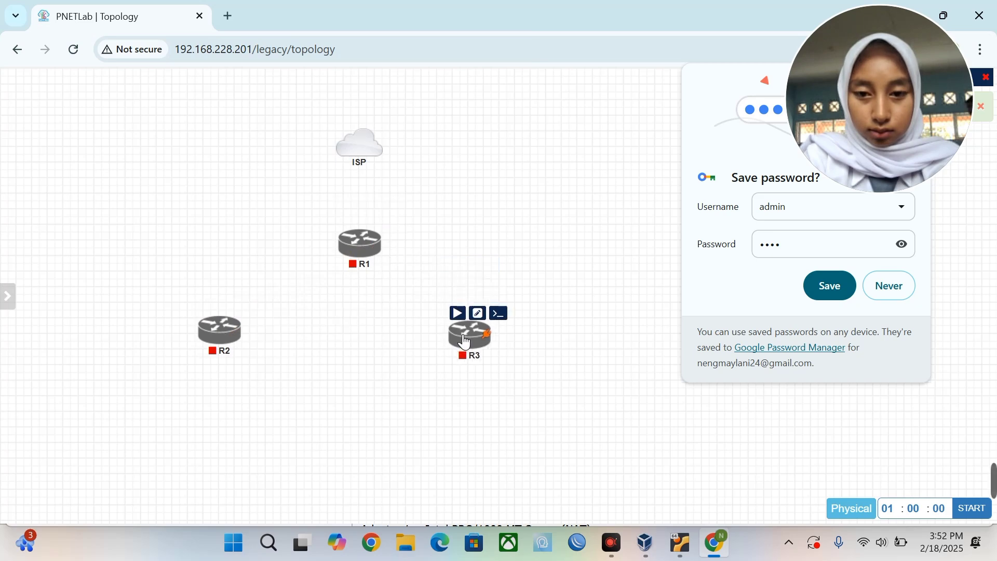
Add two VPCS nodes named PC, placing PC4 left of R2 and PC5 right of R3.
right_click(322, 325)
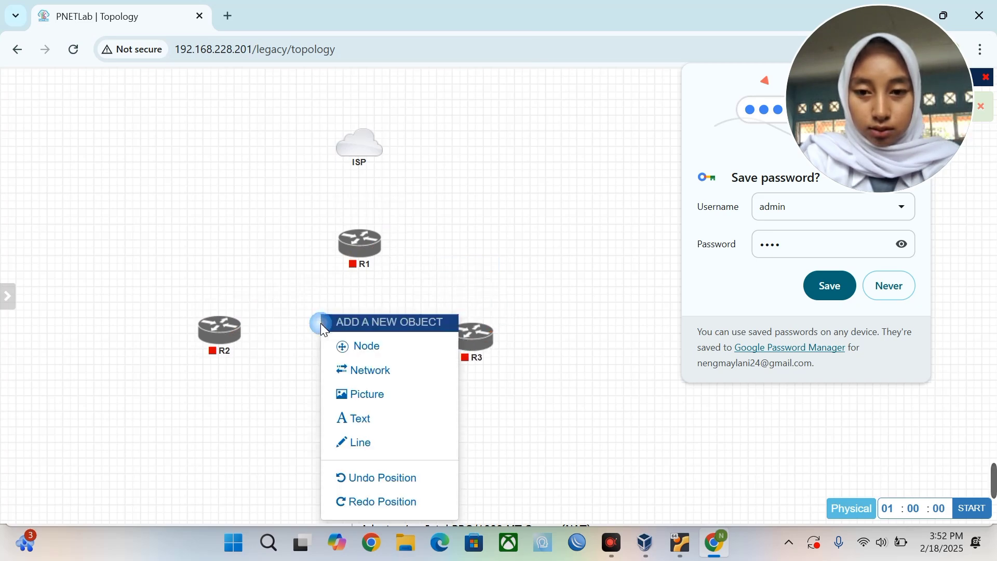
click(387, 348)
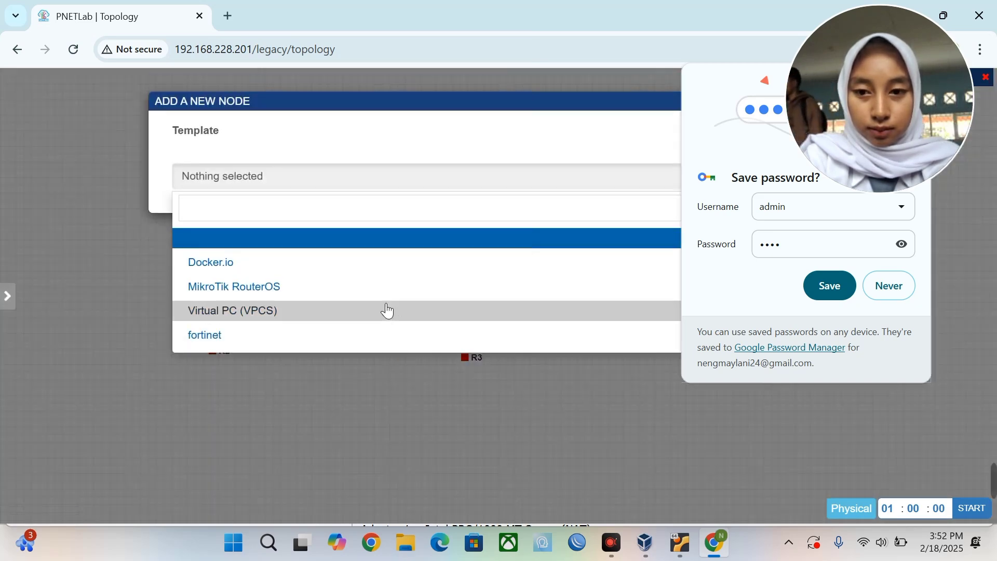
click(384, 312)
double_click(364, 294)
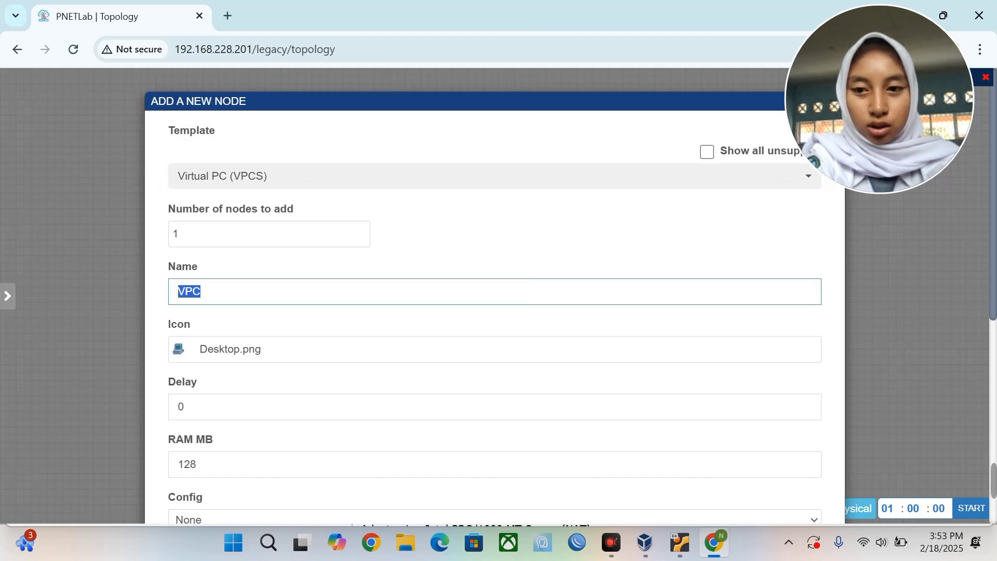
text(P)
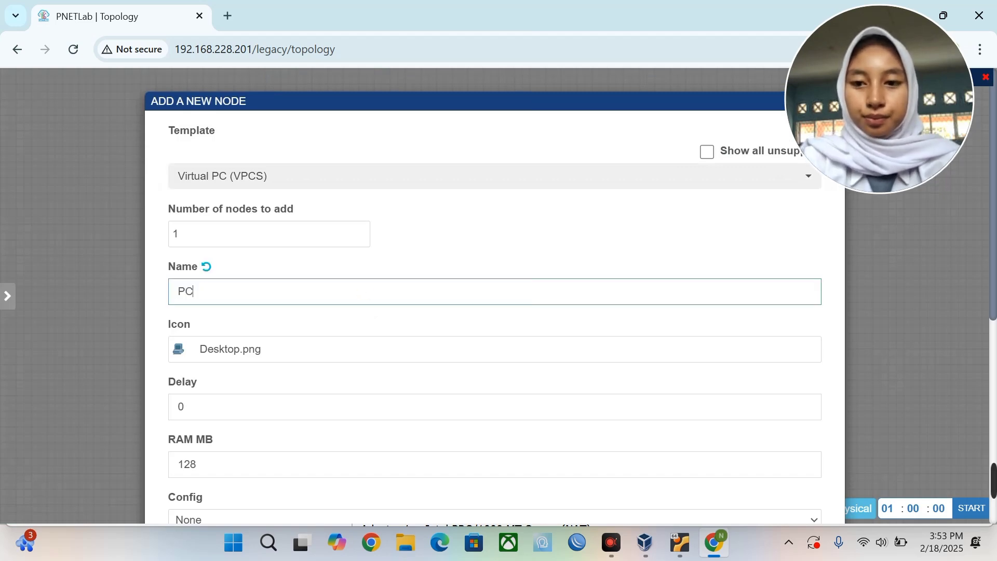
click(267, 231)
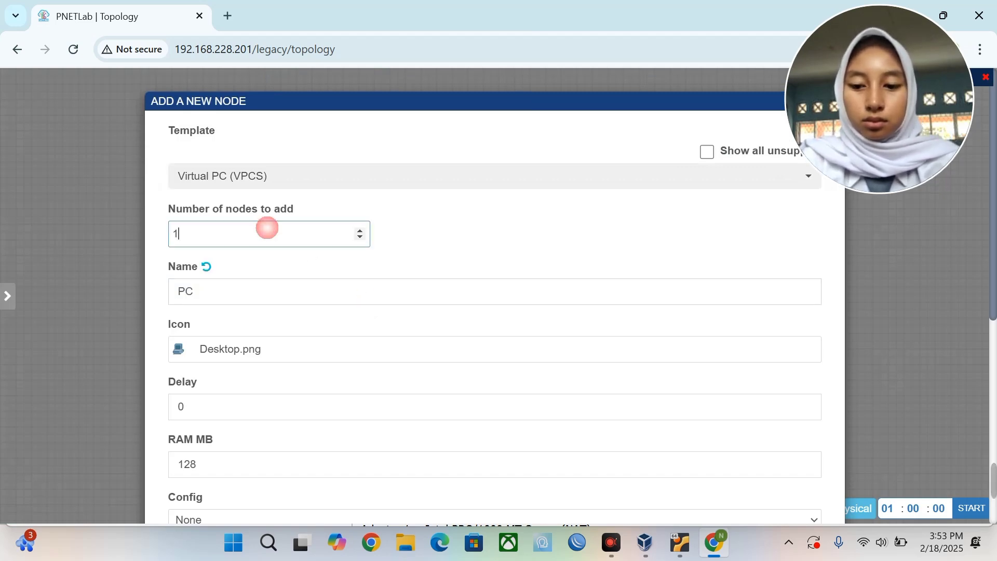
key(BackSpace)
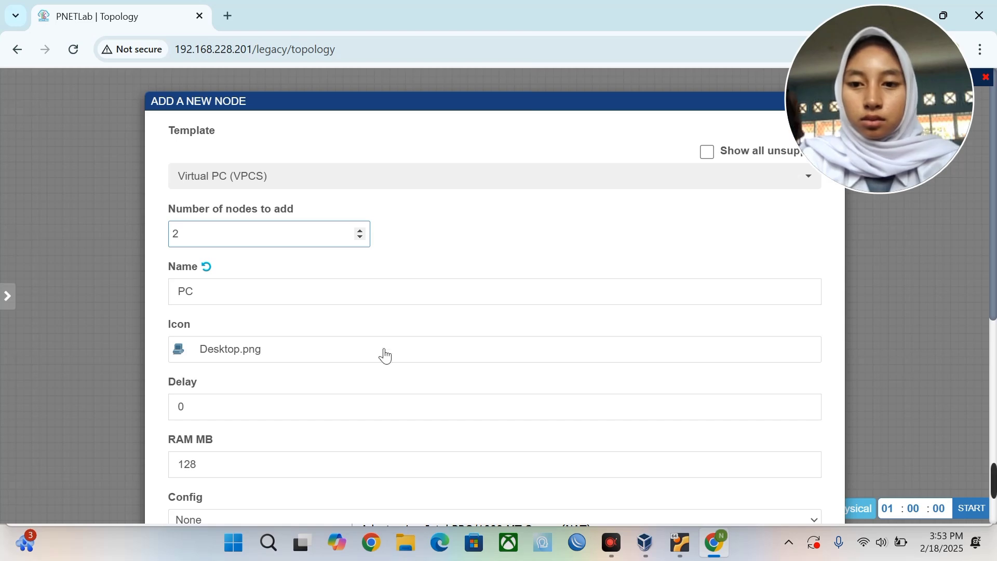
scroll(383, 354, down, 6)
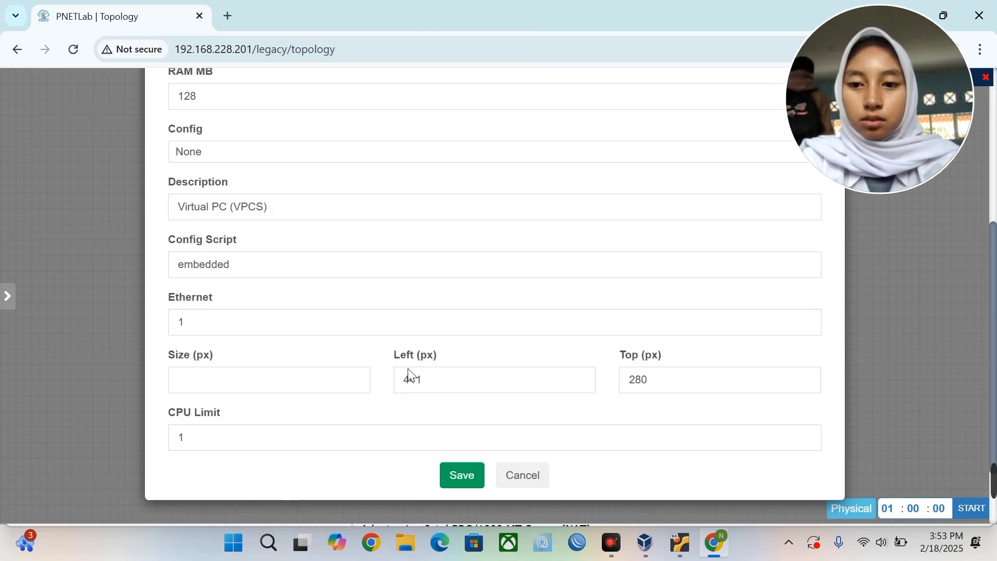
click(467, 474)
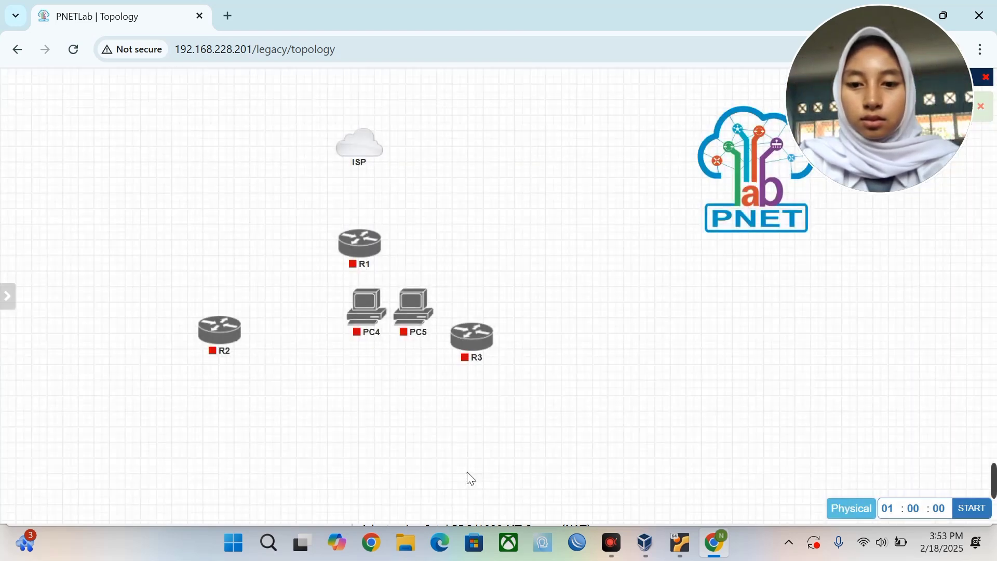
drag(369, 326, 103, 347)
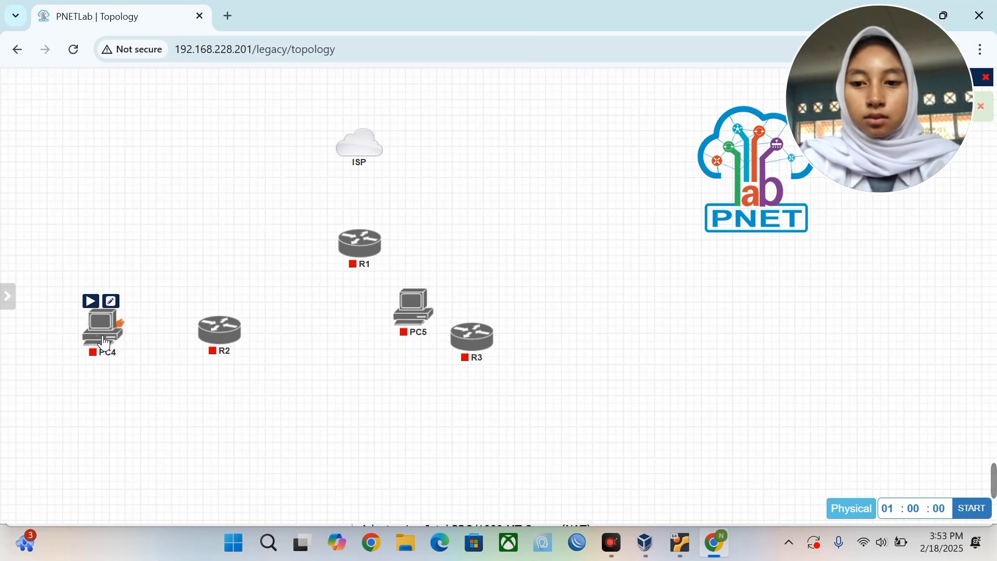
drag(434, 314, 602, 342)
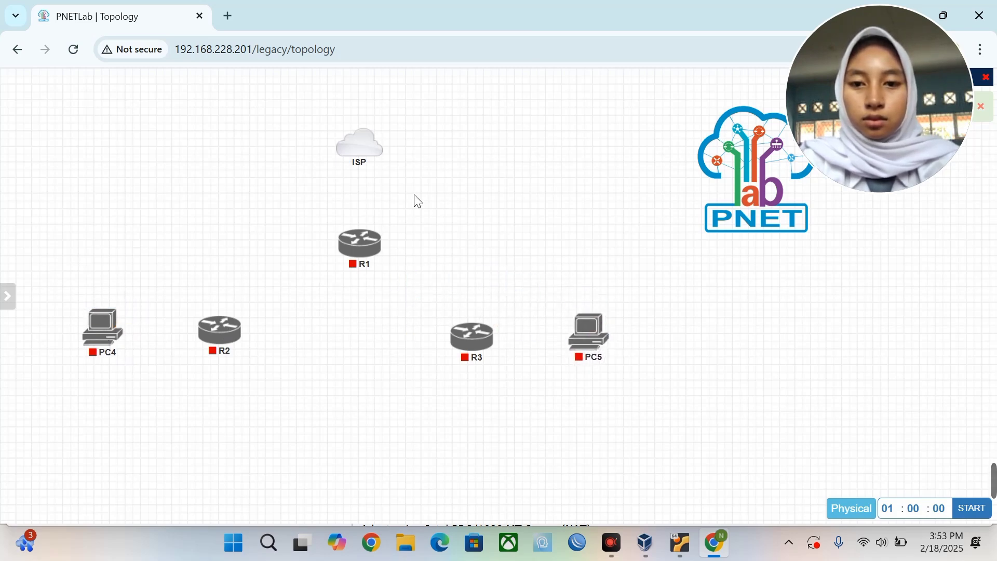
drag(383, 147, 363, 240)
click(523, 398)
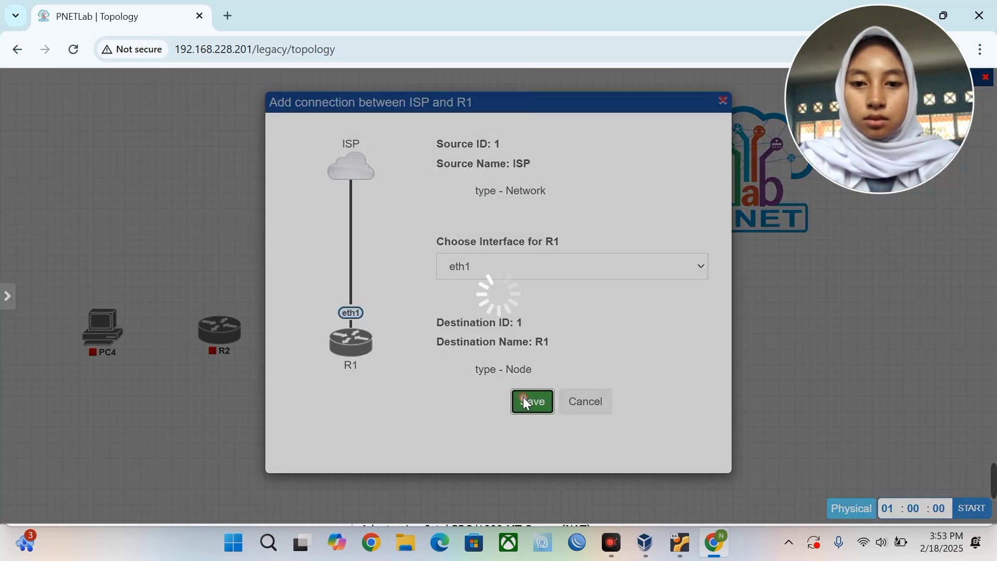
mouse_move(378, 249)
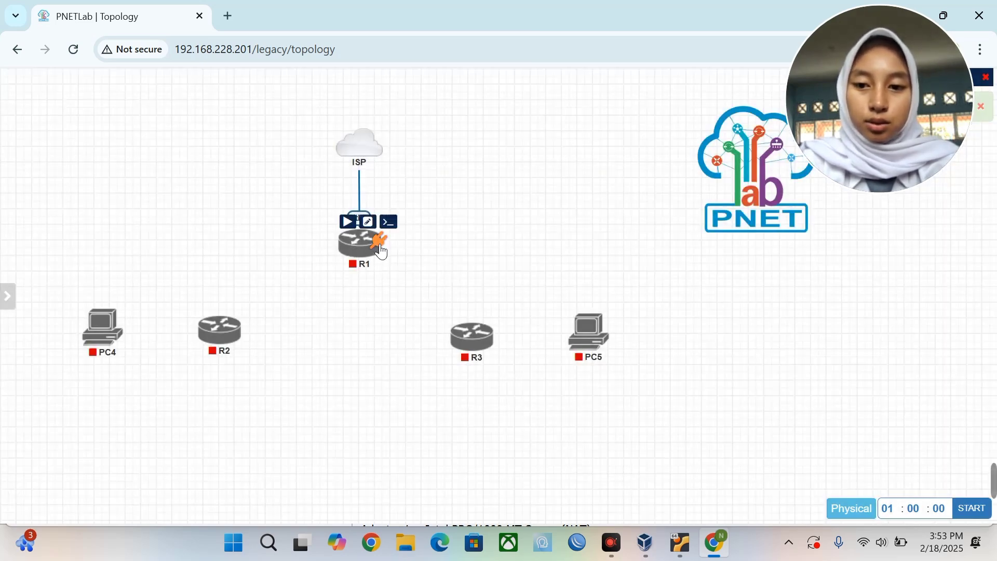
drag(384, 222, 242, 338)
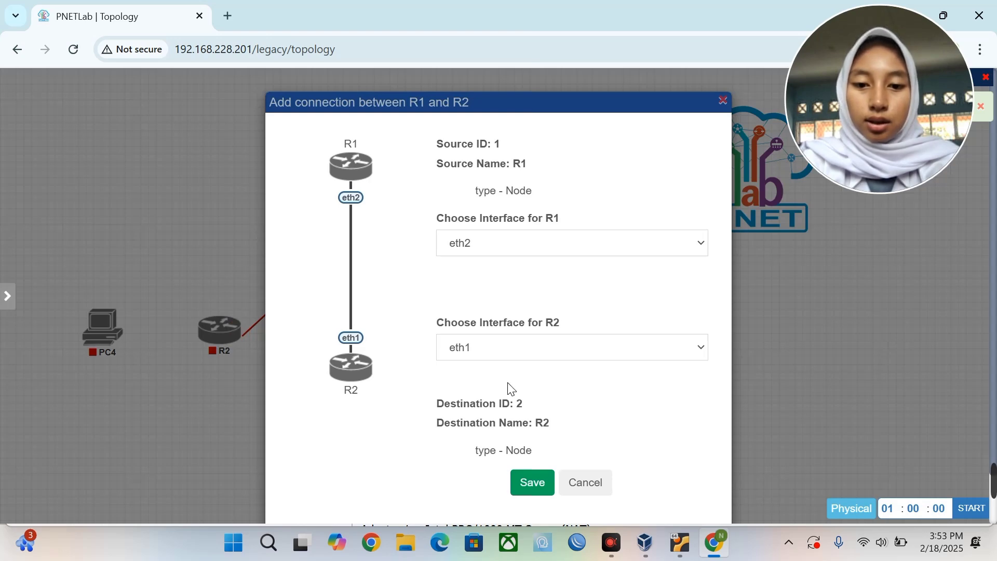
click(532, 482)
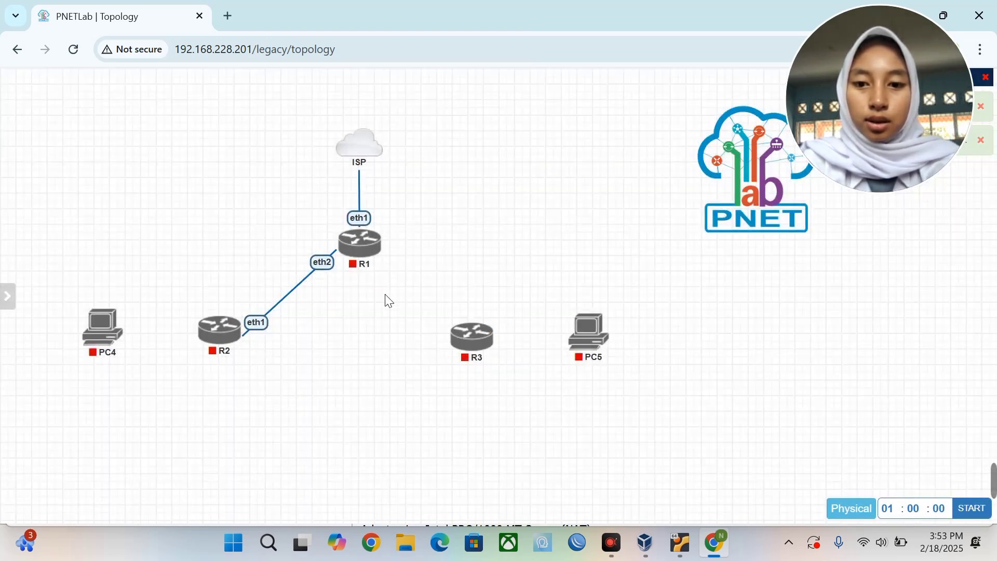
mouse_move(385, 243)
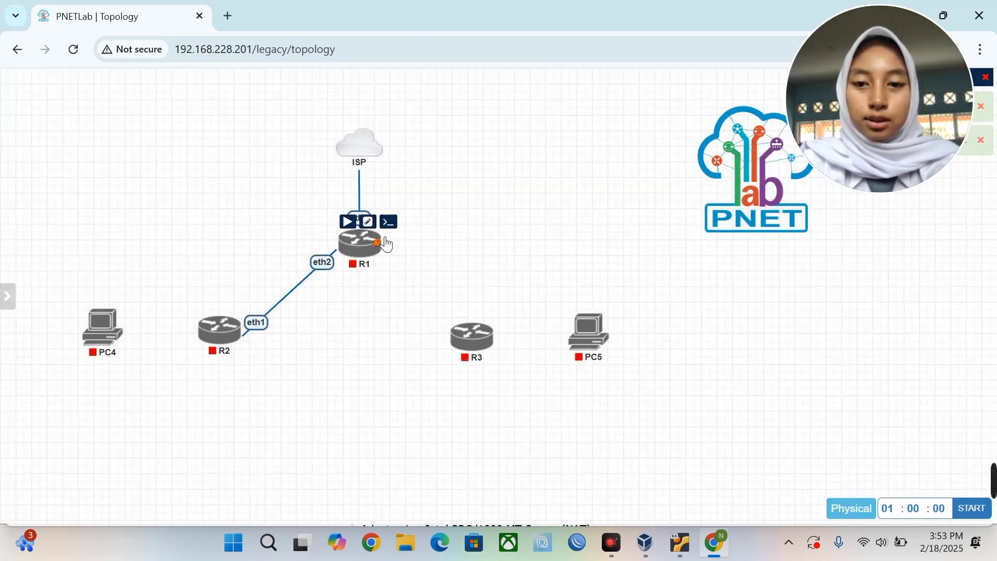
drag(386, 243, 470, 332)
click(533, 484)
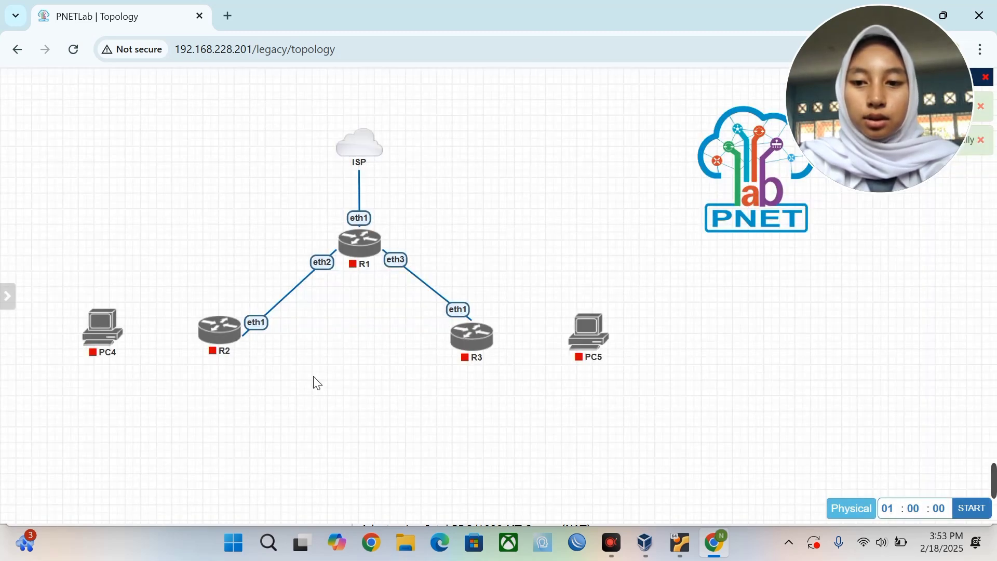
mouse_move(220, 337)
drag(234, 331, 106, 328)
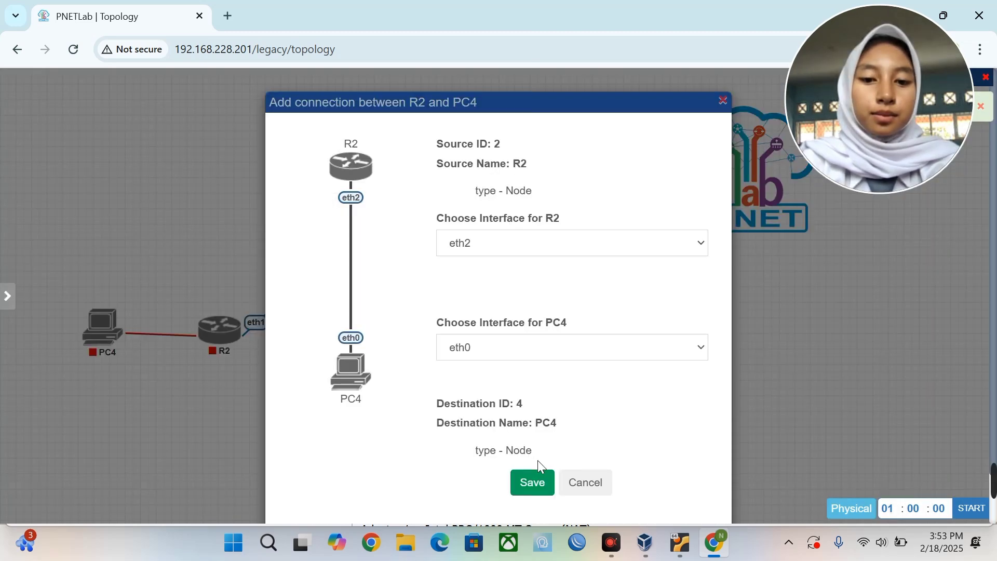
click(538, 491)
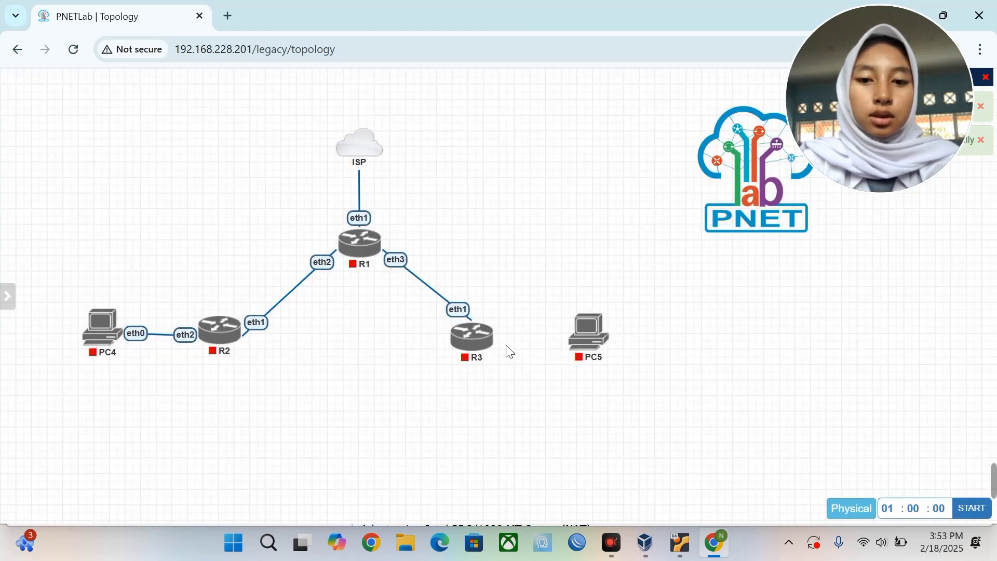
mouse_move(492, 343)
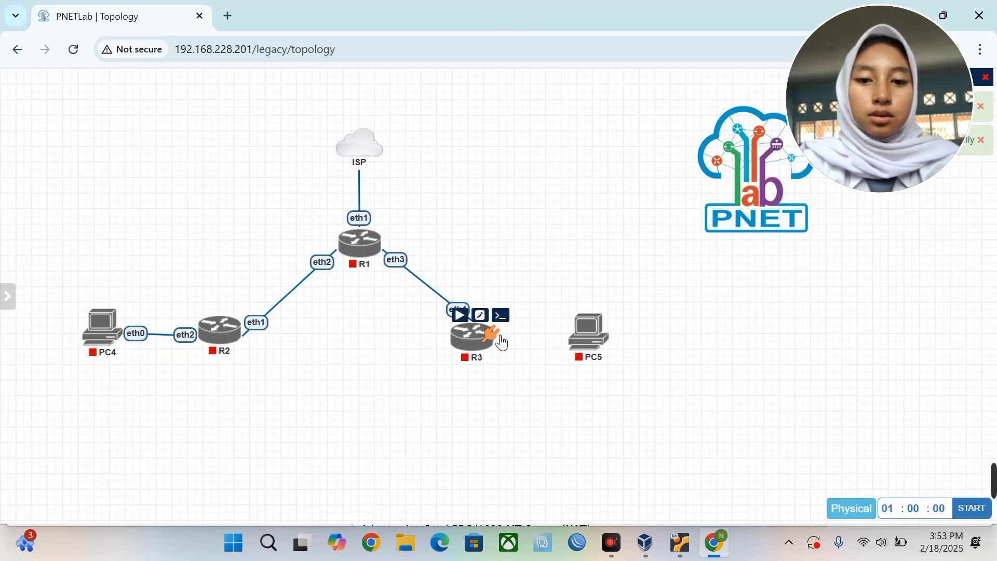
drag(503, 343, 587, 335)
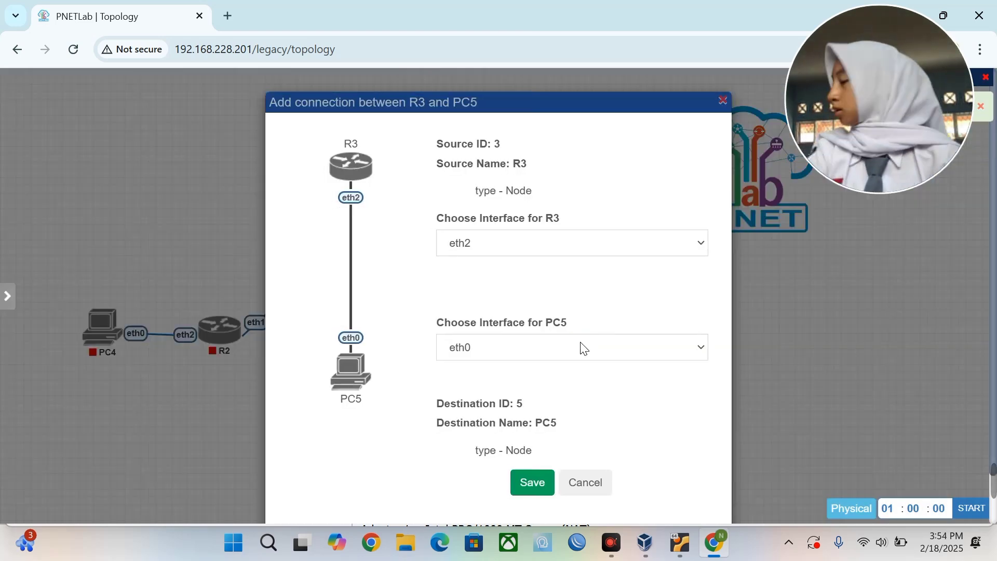
click(525, 479)
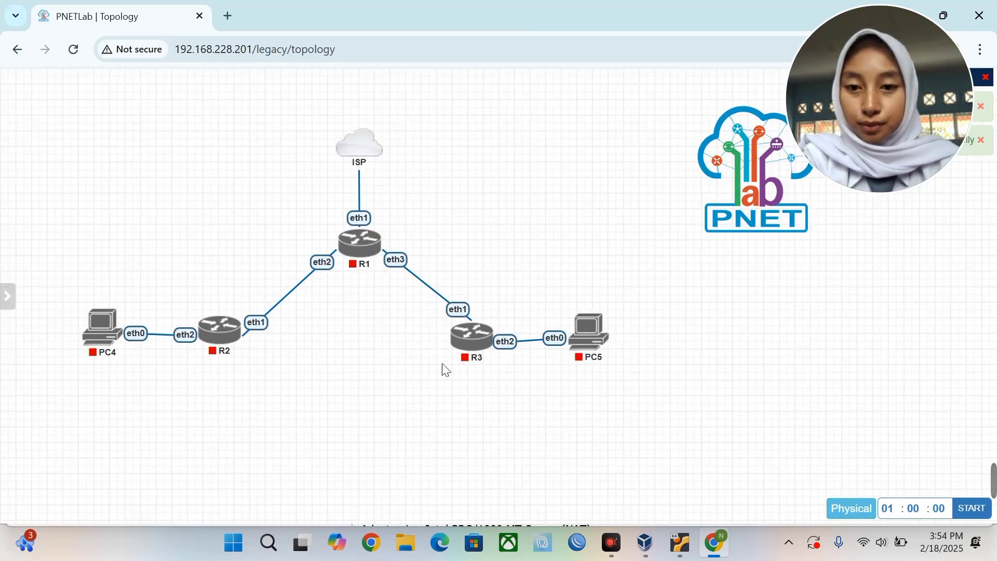
Start routers R1, R2 and R3, then open R1's HTML5 console terminal.
mouse_move(356, 240)
click(348, 222)
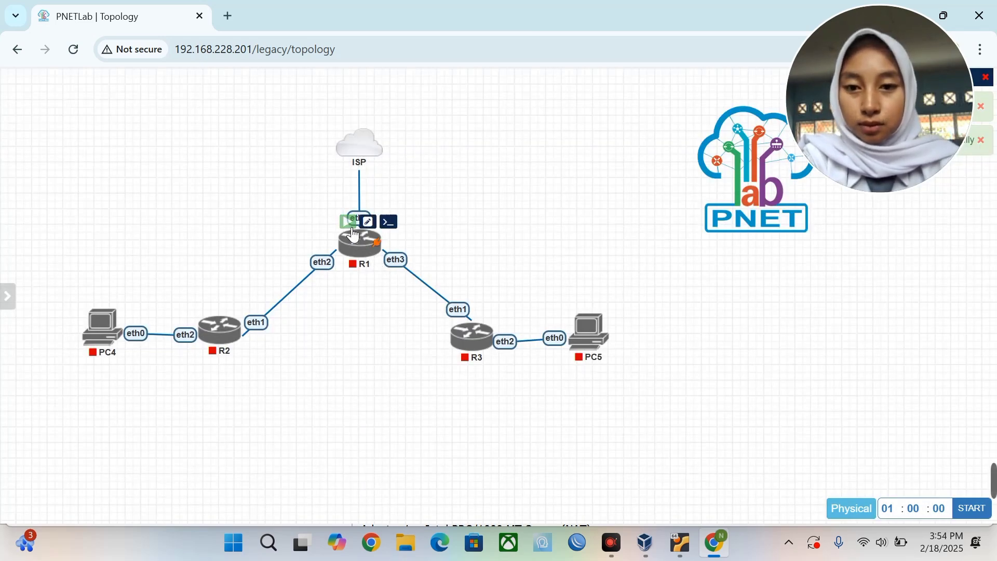
click(207, 310)
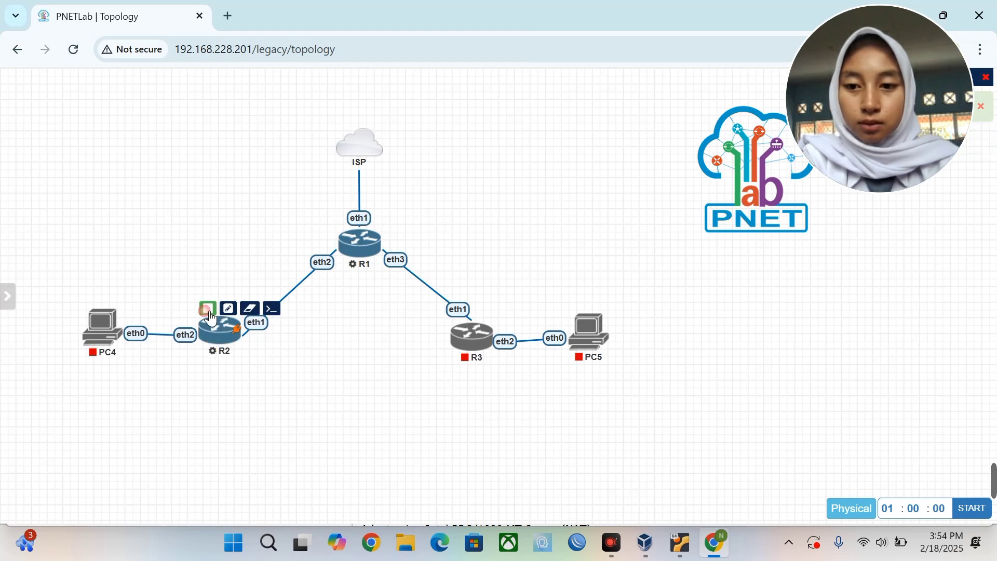
mouse_move(460, 324)
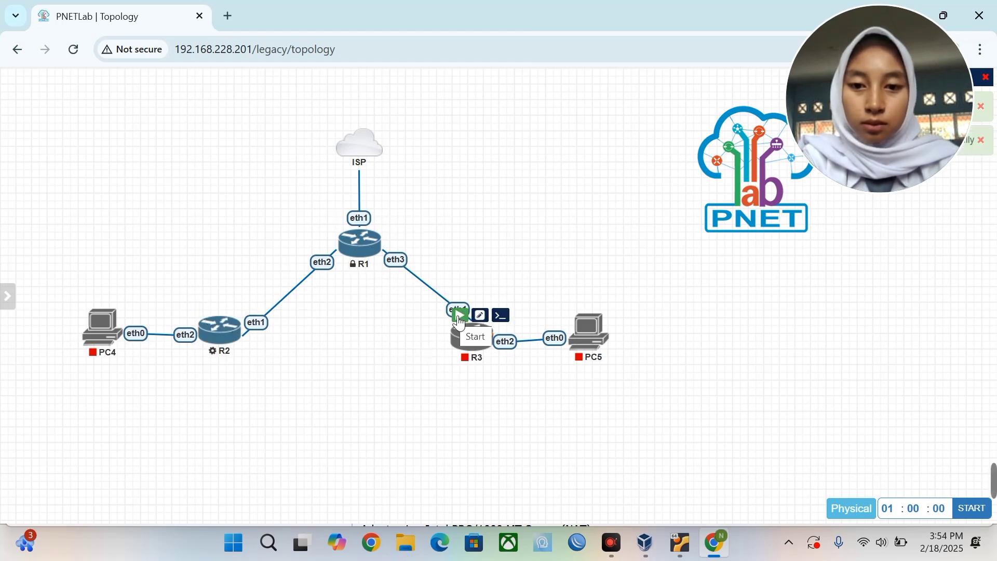
click(460, 323)
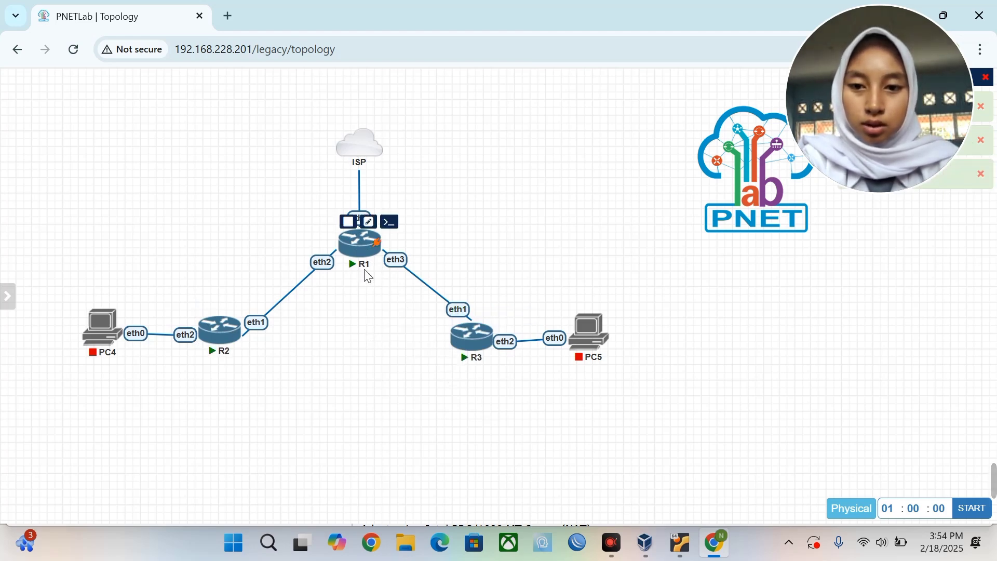
click(363, 254)
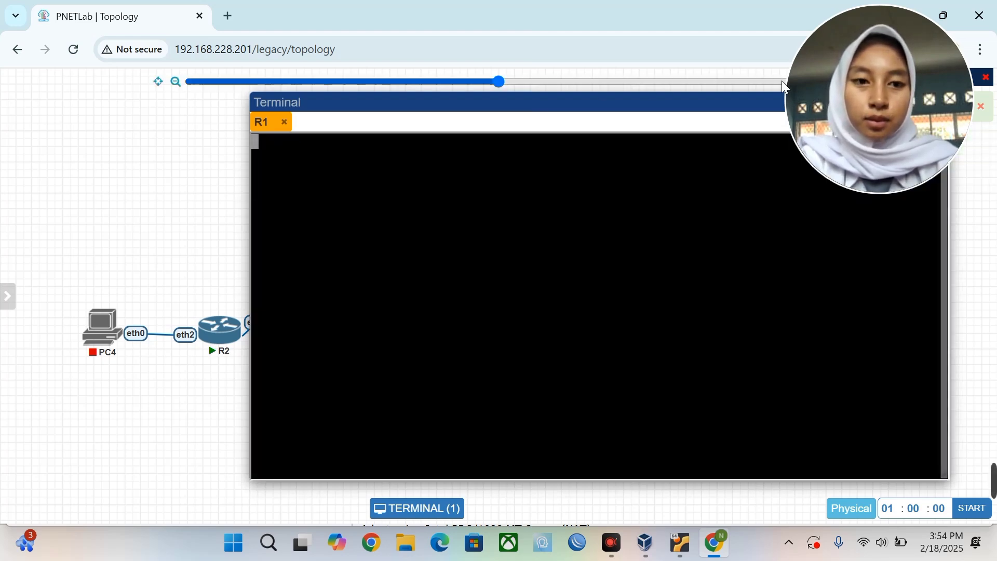
Open an R2 console session alongside R1's and return to the R1 tab.
drag(797, 100, 14, 100)
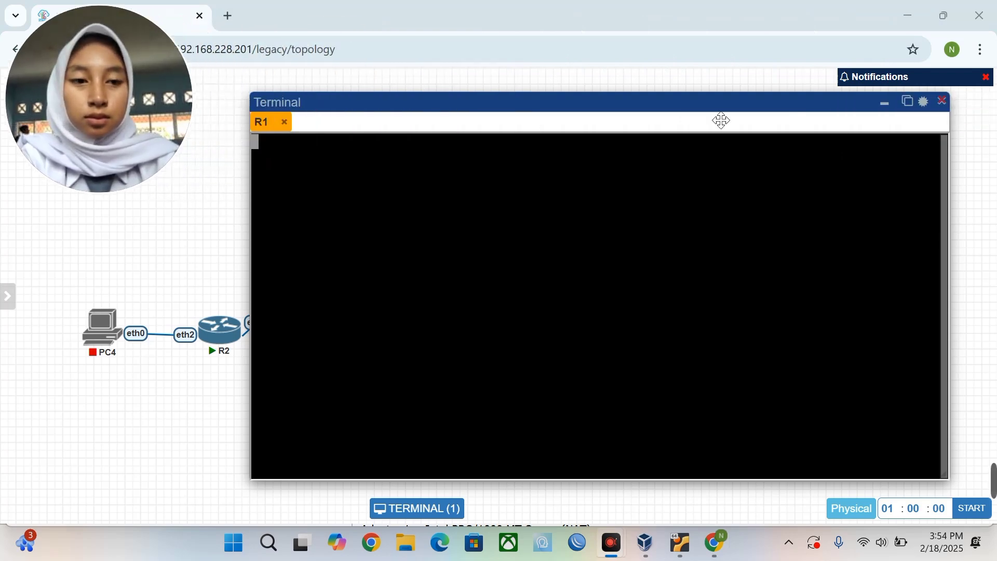
click(889, 106)
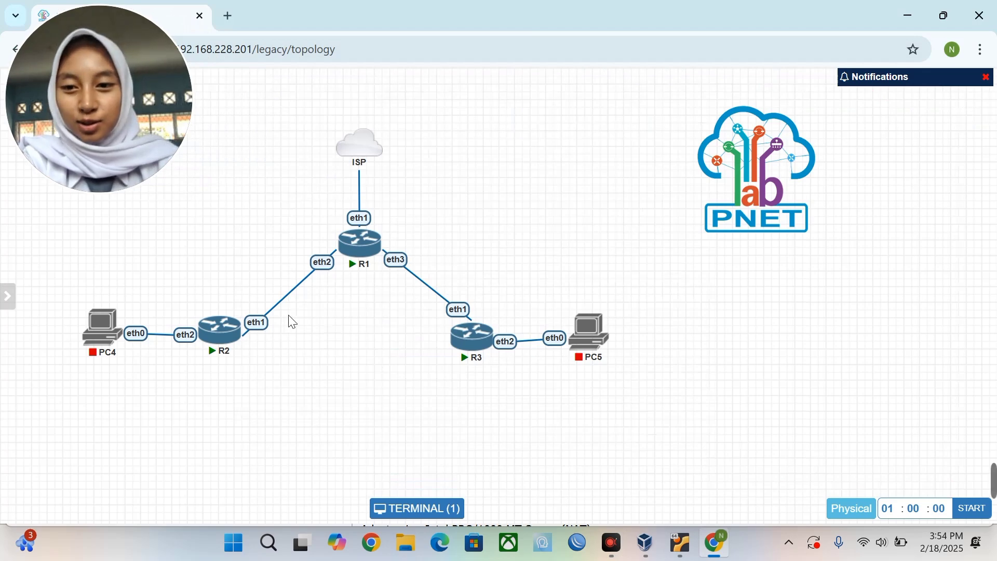
click(227, 343)
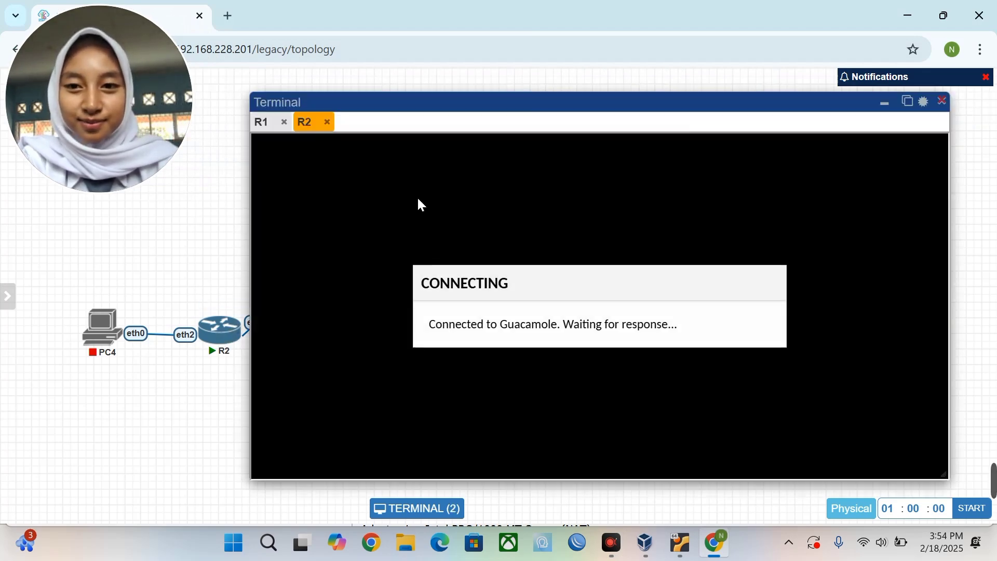
click(265, 129)
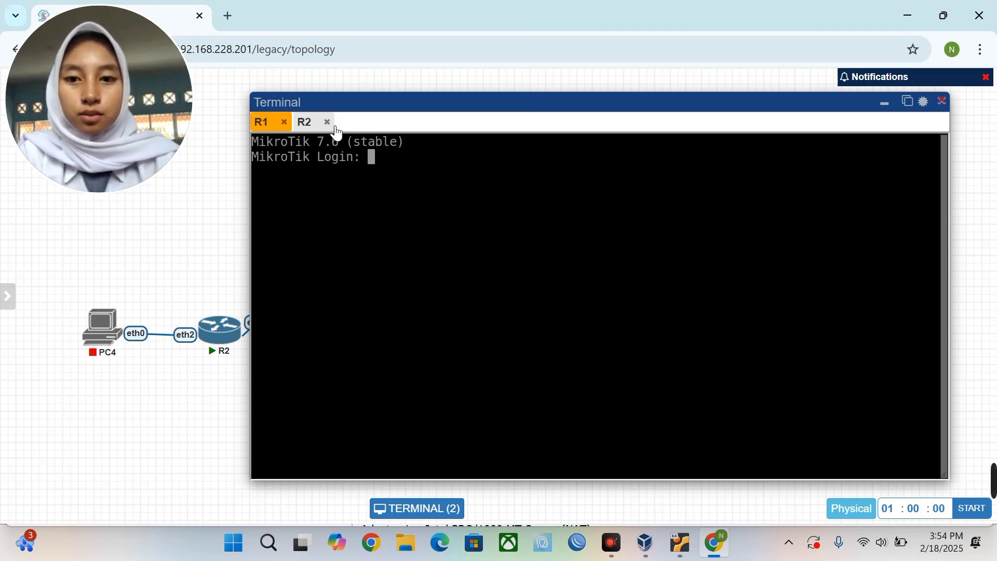
Log in to R1 as admin with empty password, decline the license, and set a new password.
text(admin)
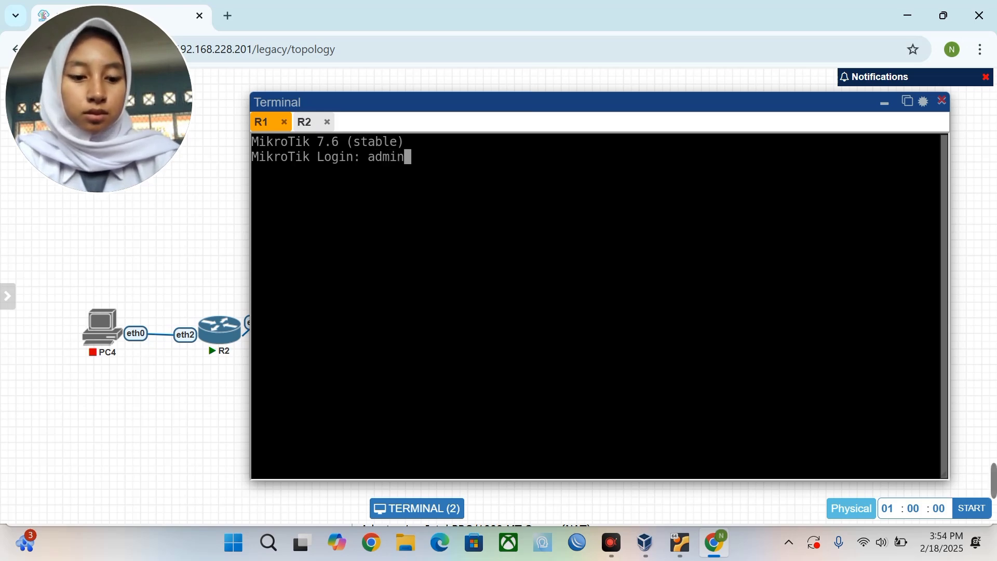
key(Return)
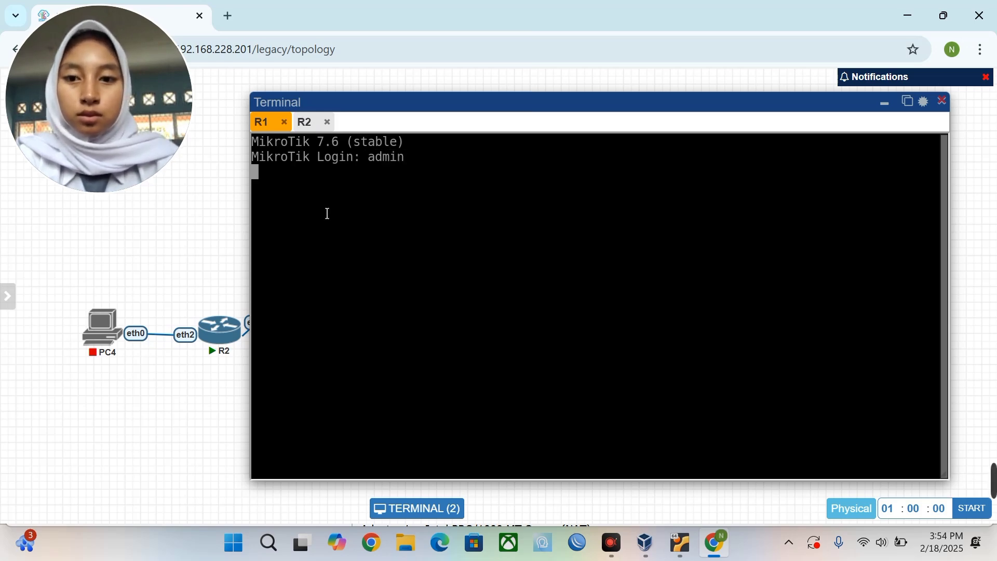
click(312, 124)
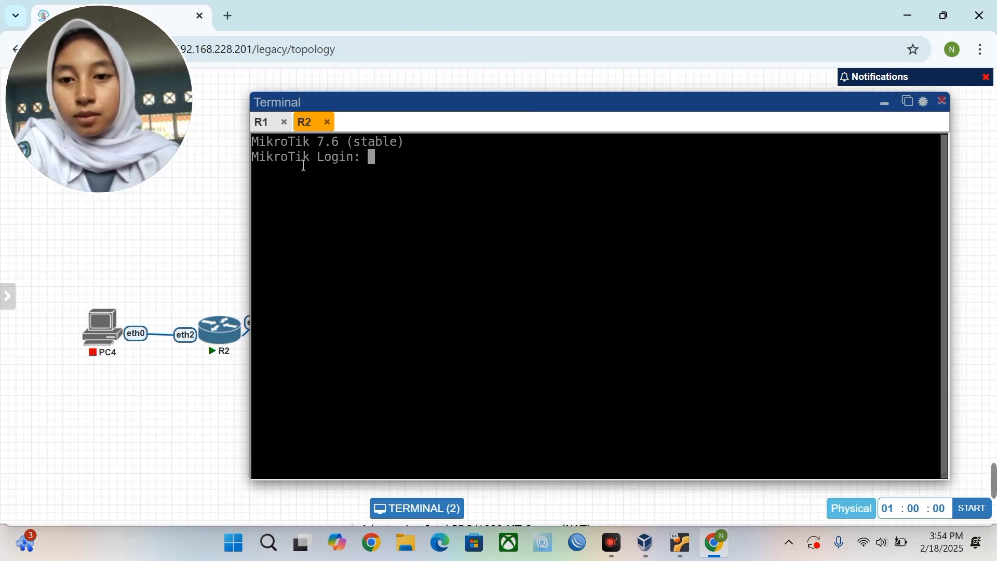
click(276, 133)
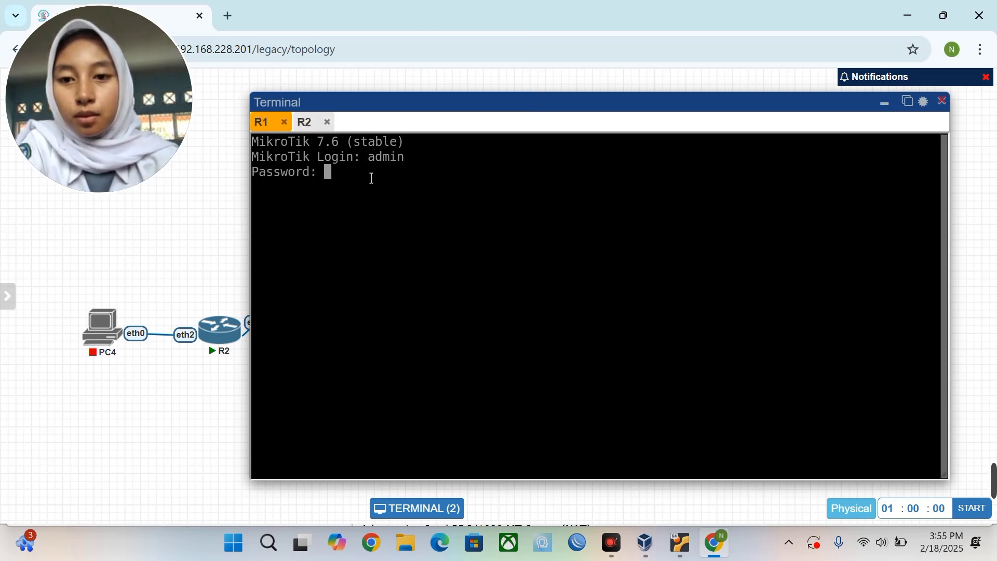
key(Return)
text(n)
key(Return)
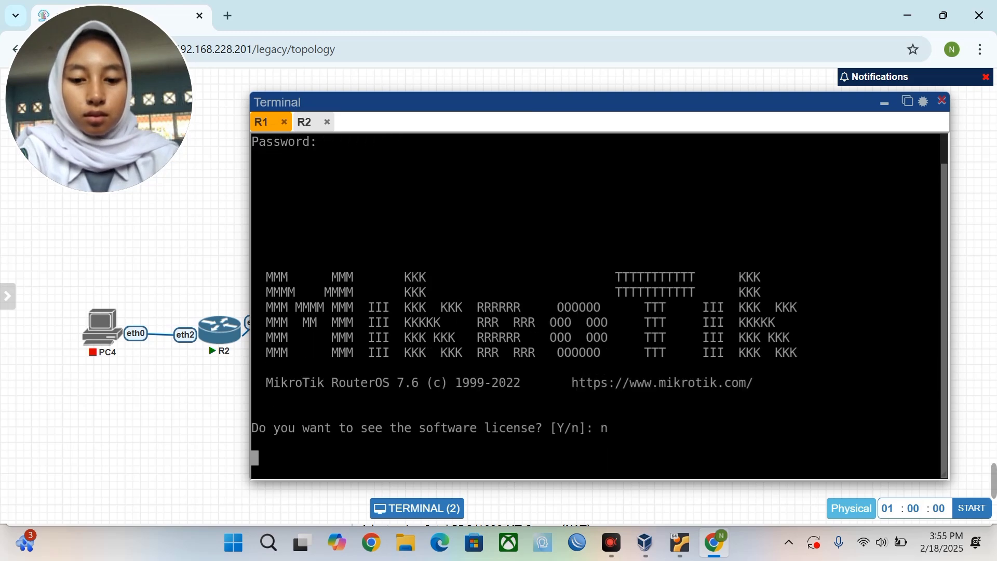
text(*)
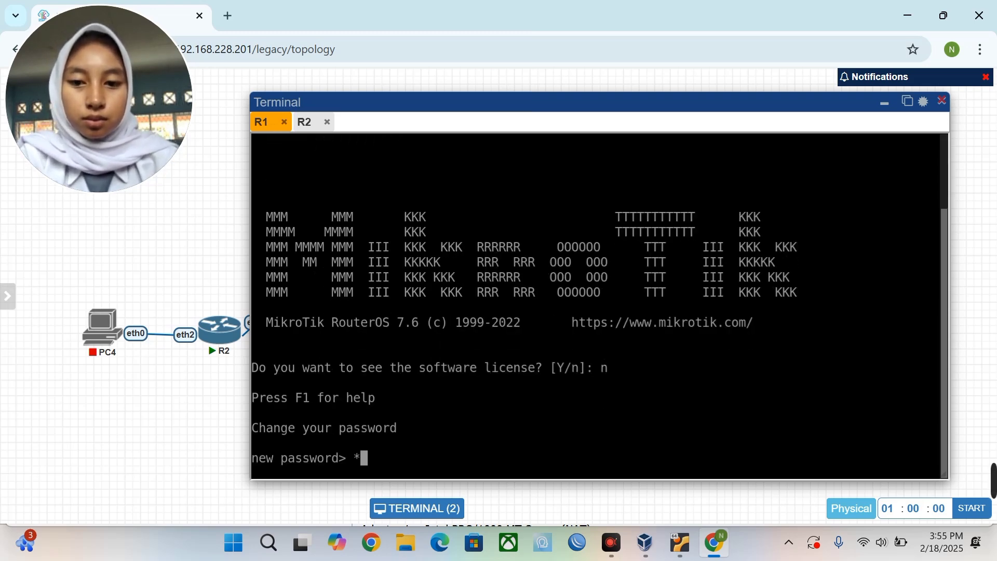
key(Return)
text(*)
key(Return)
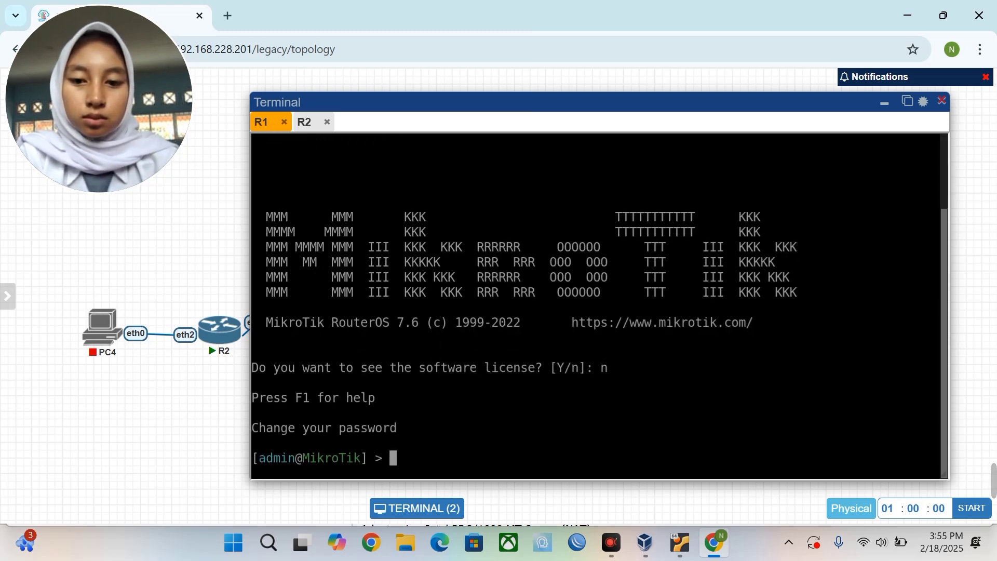
Enable RoMON on R1 with tool/romon/set enabled=yes.
text(tool/)
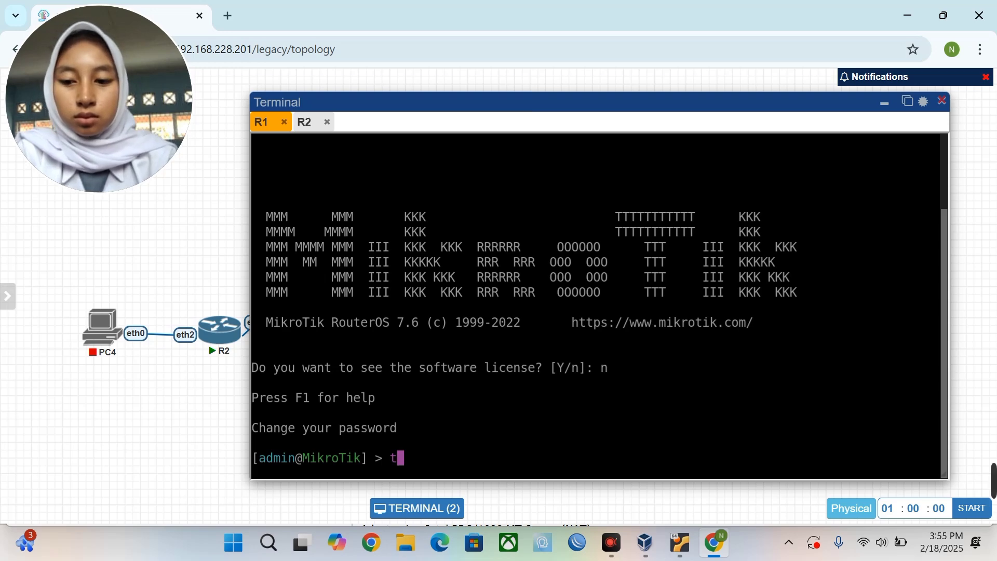
text(romon/)
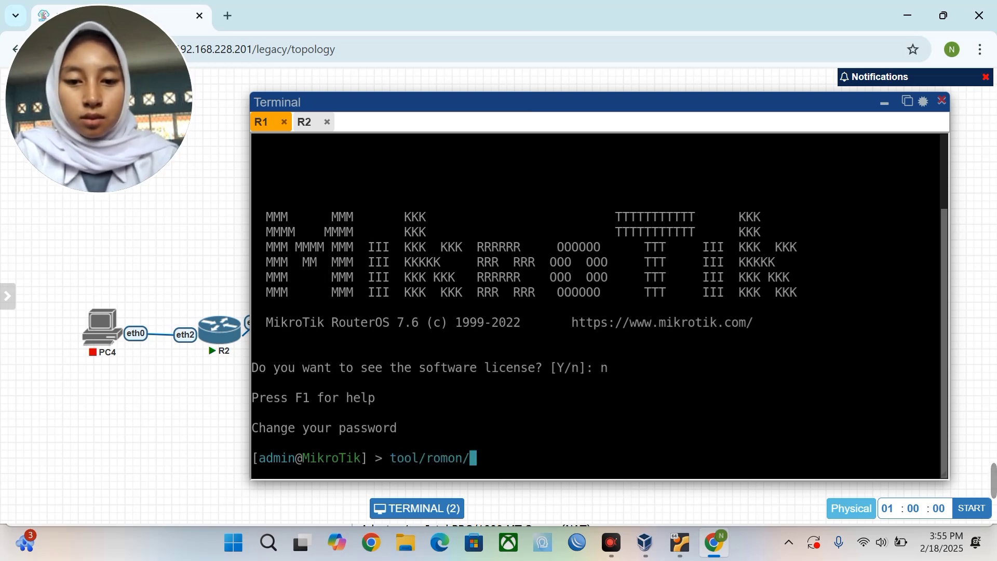
text(se)
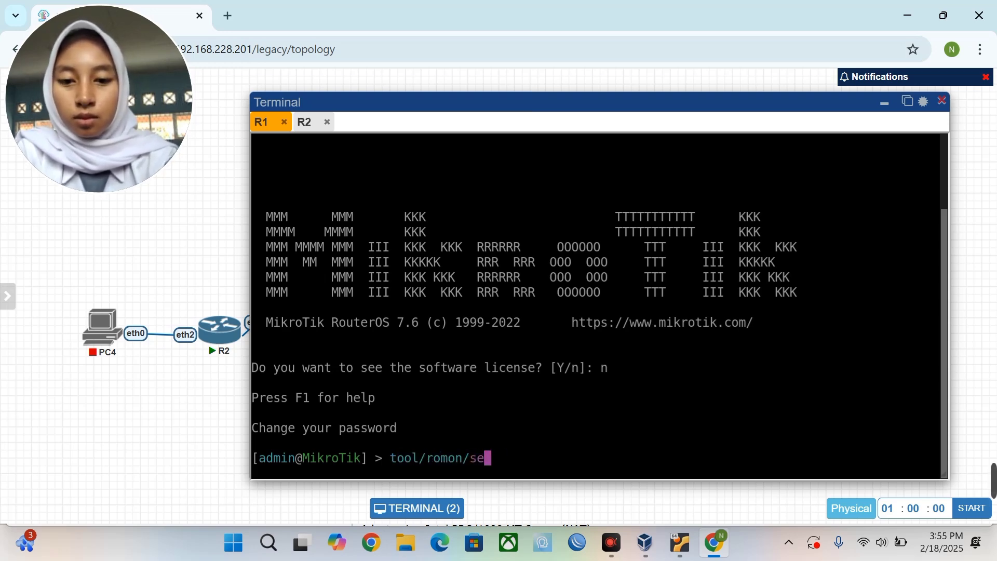
text(t enabled=)
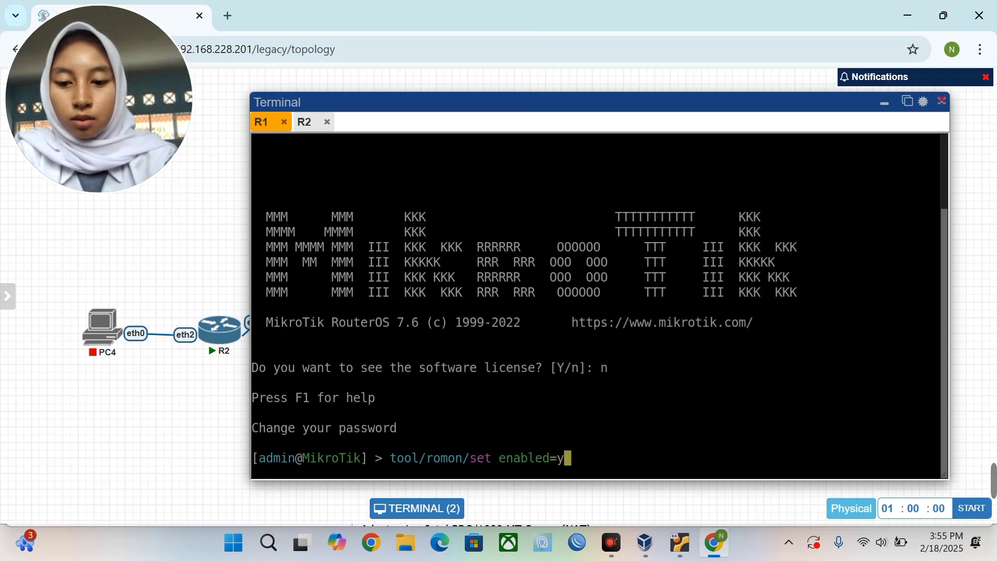
text(y)
key(Tab)
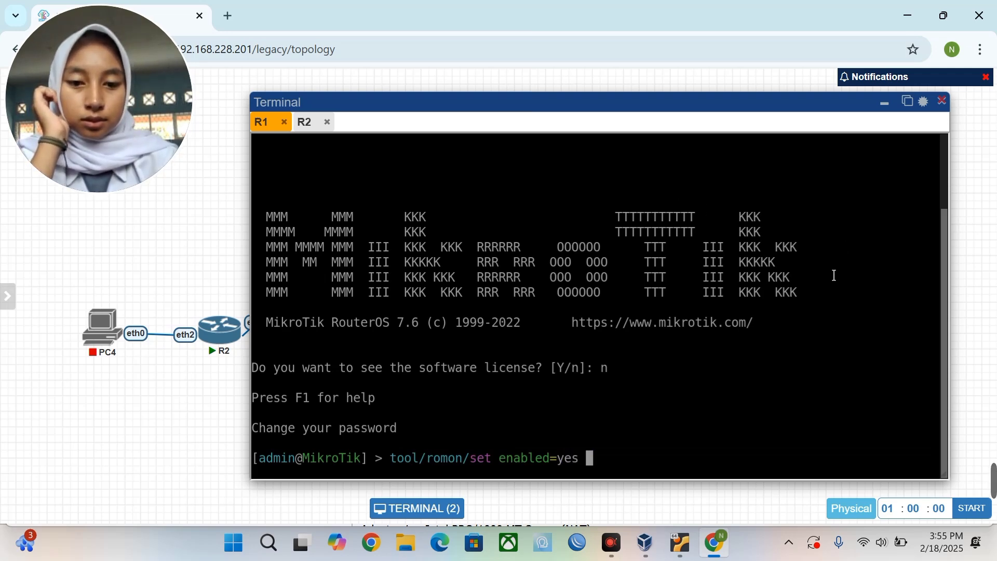
key(Return)
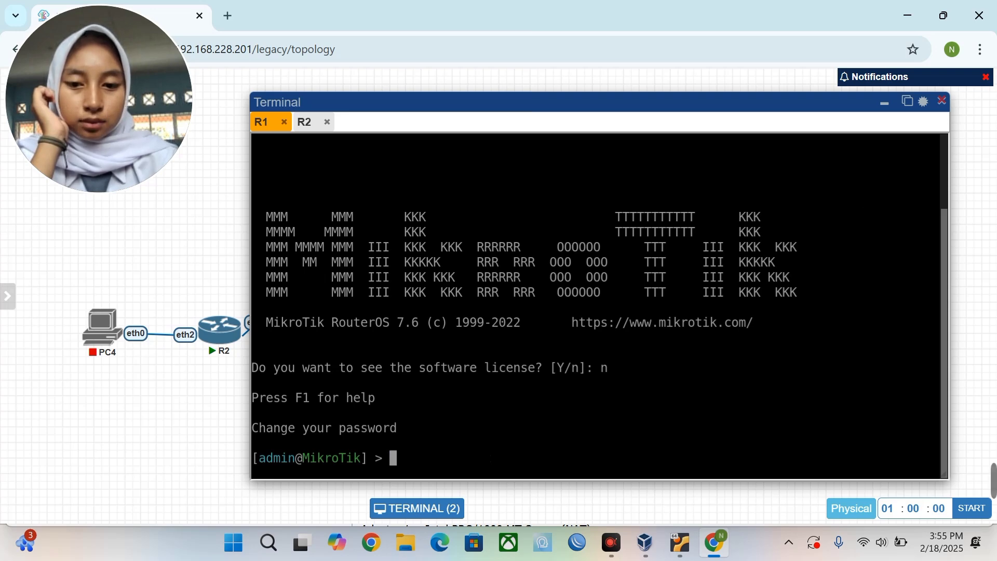
Log in to R2's console as admin, decline the license and set a new password.
click(889, 105)
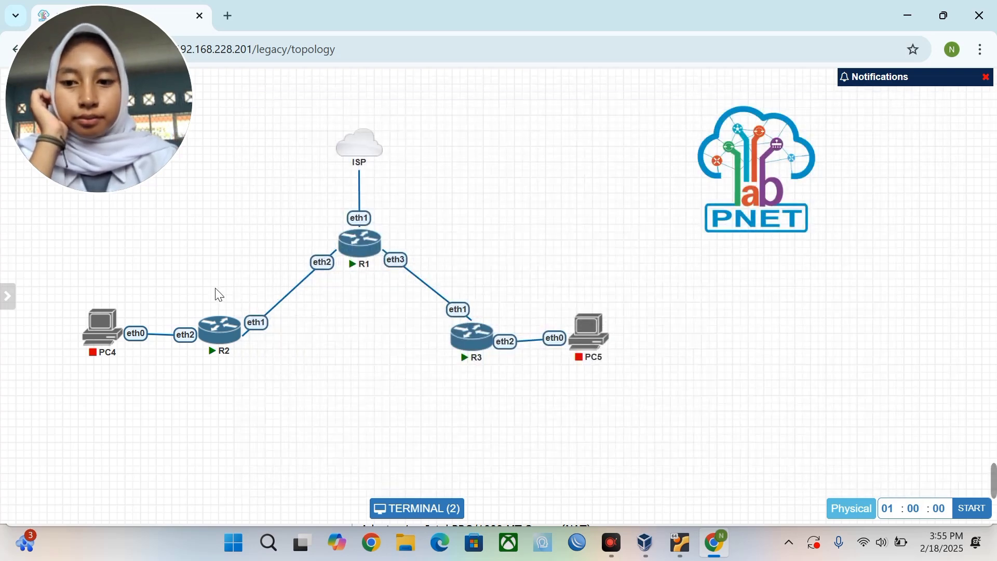
click(220, 336)
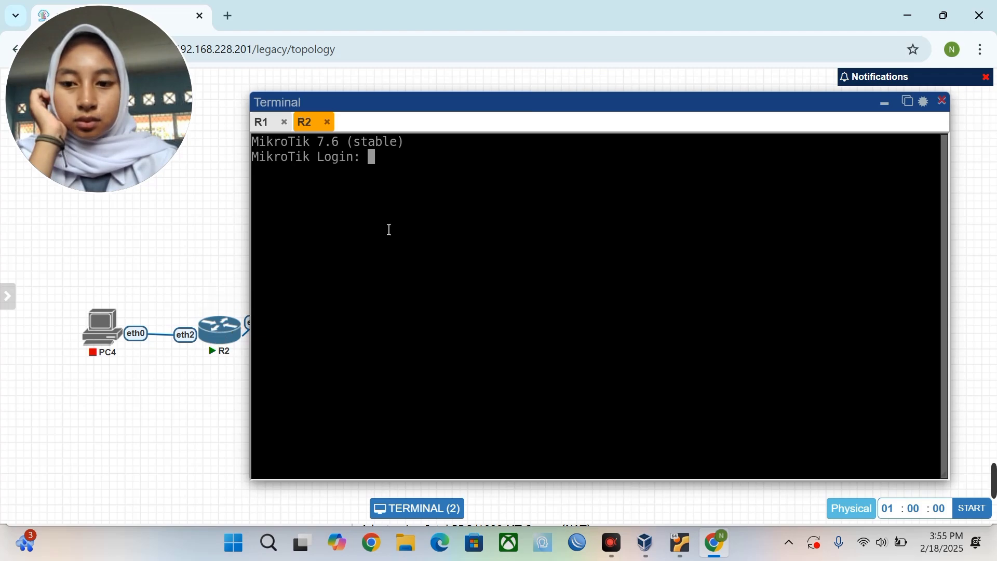
text(admin)
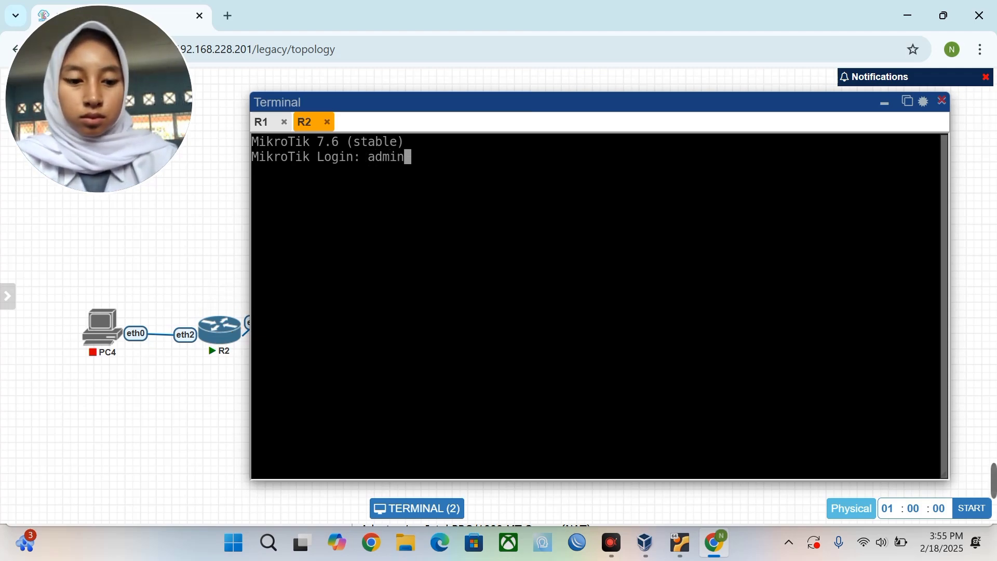
key(Return)
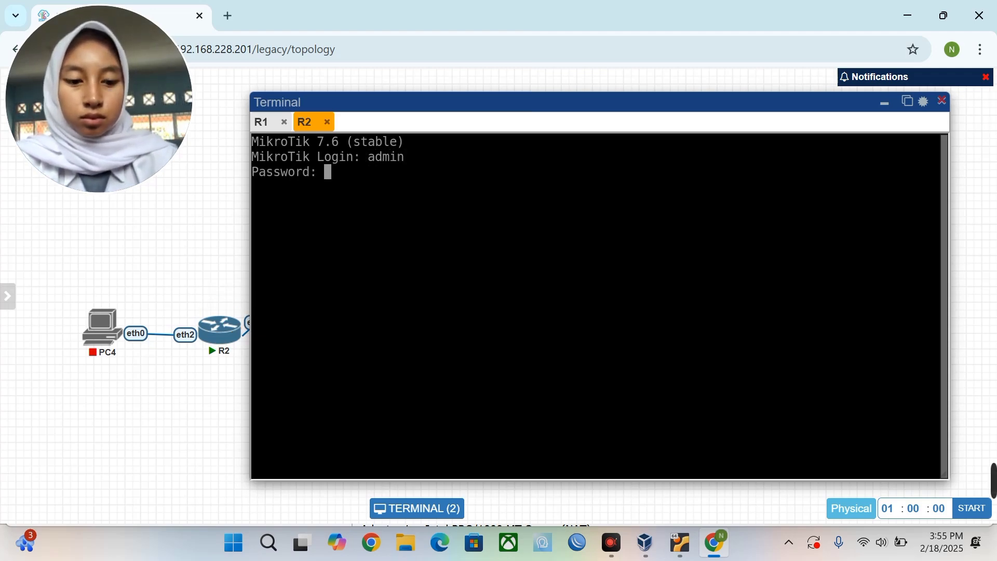
key(Return)
text(n)
key(Return)
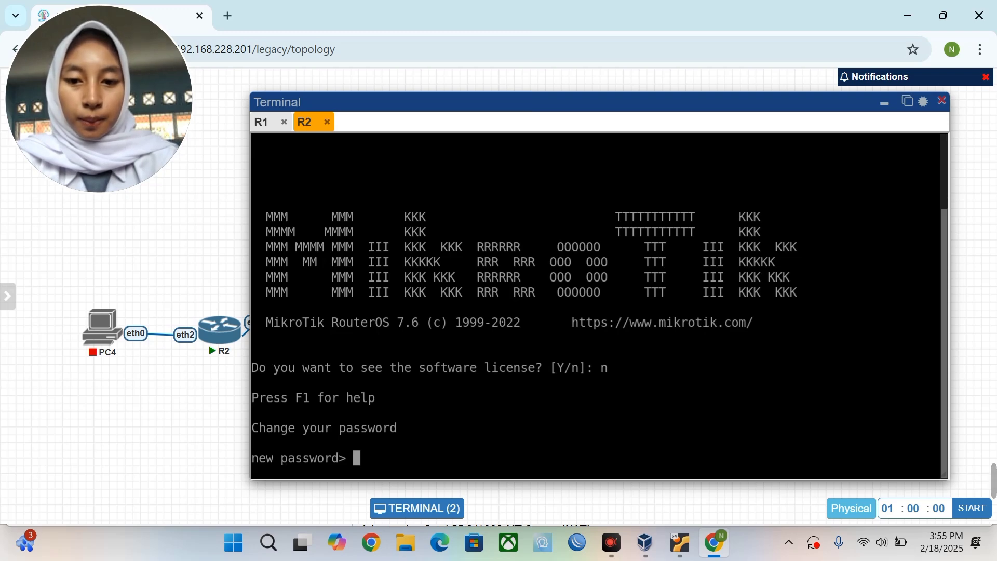
key(Return)
key(Return)
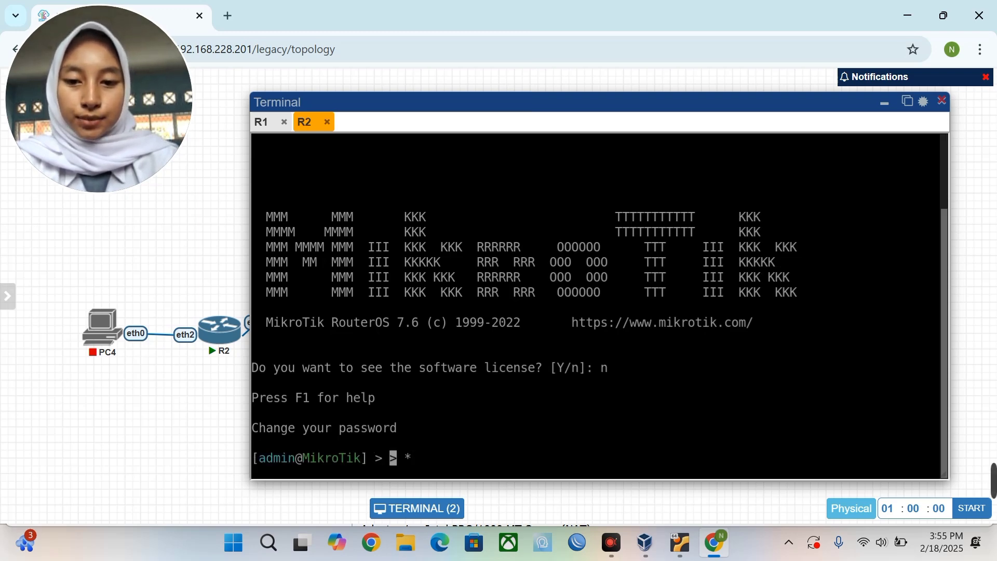
Run tool/romon/set enabled=yes on R2.
text(tool/)
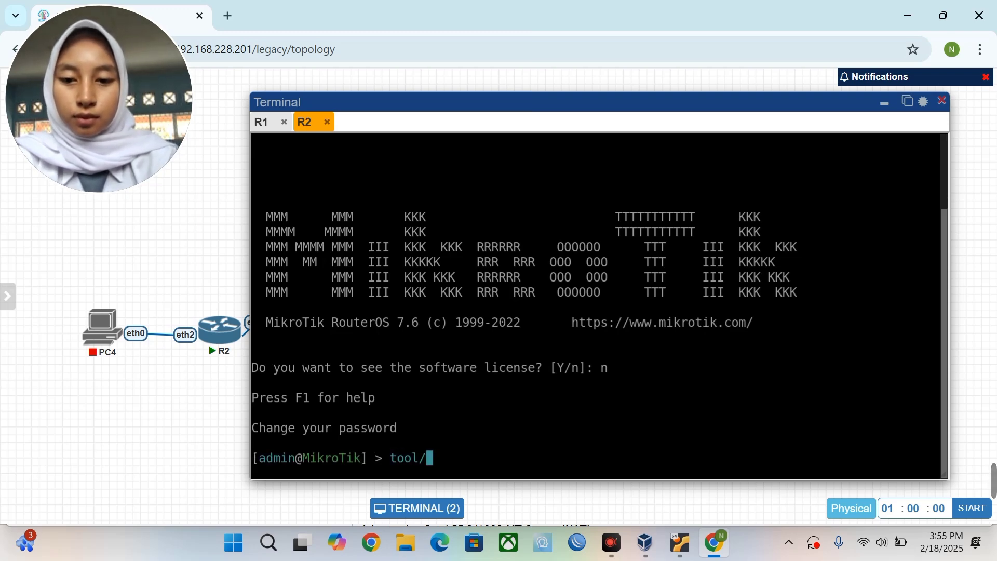
text(romon/s)
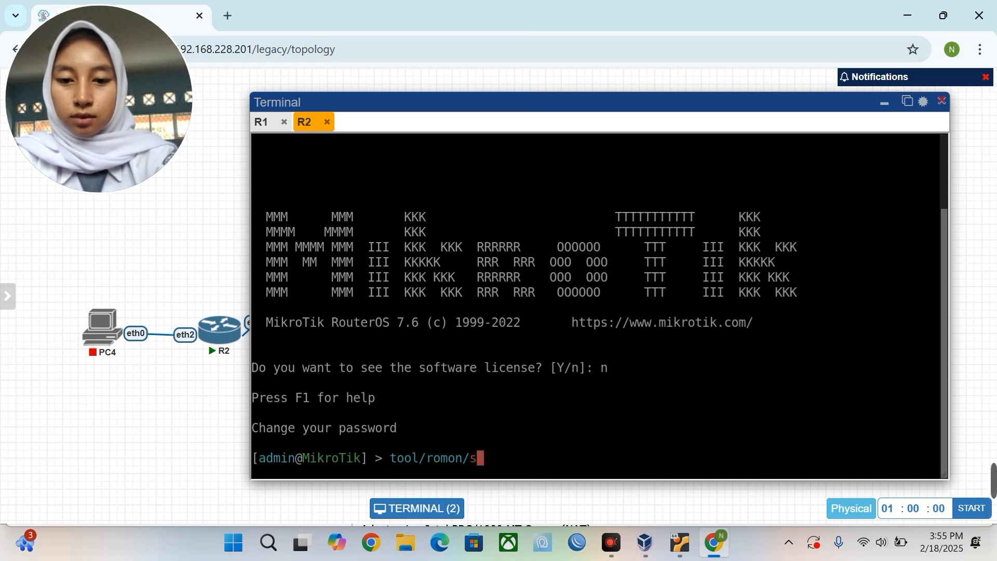
text(et e)
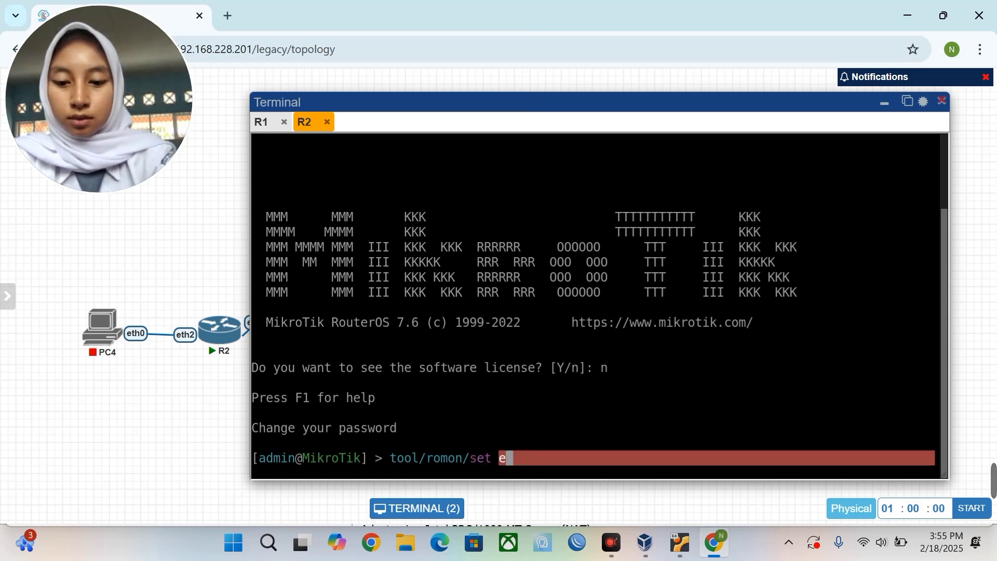
text(n)
key(Tab)
text(y)
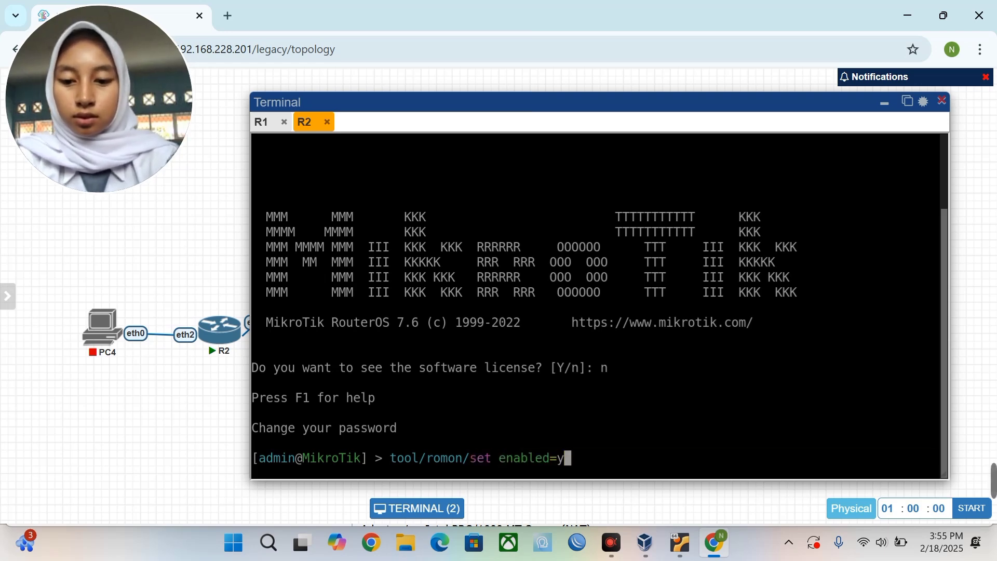
text(es)
key(Return)
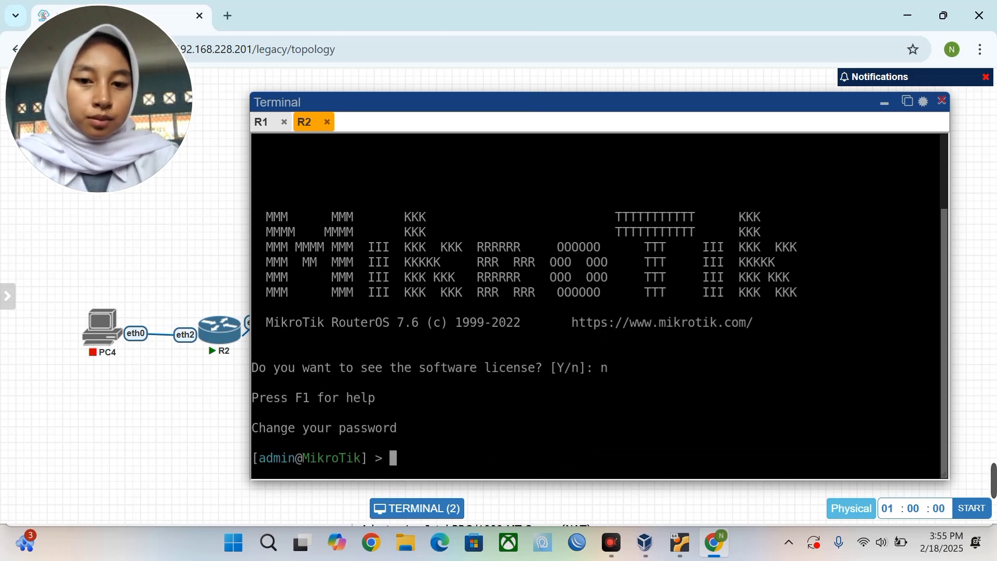
Open router R3's console in PNETLab and log in as admin.
click(887, 105)
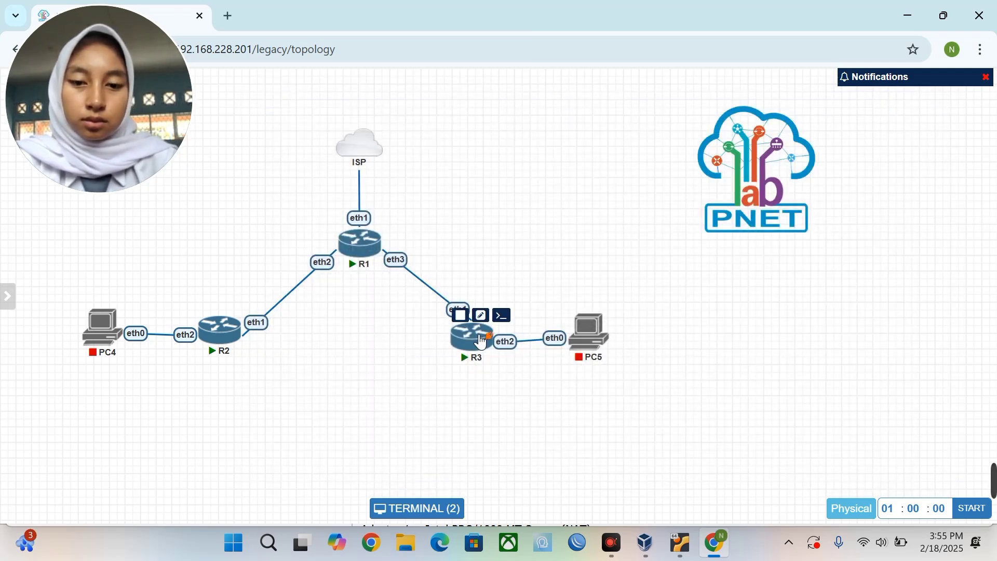
click(480, 338)
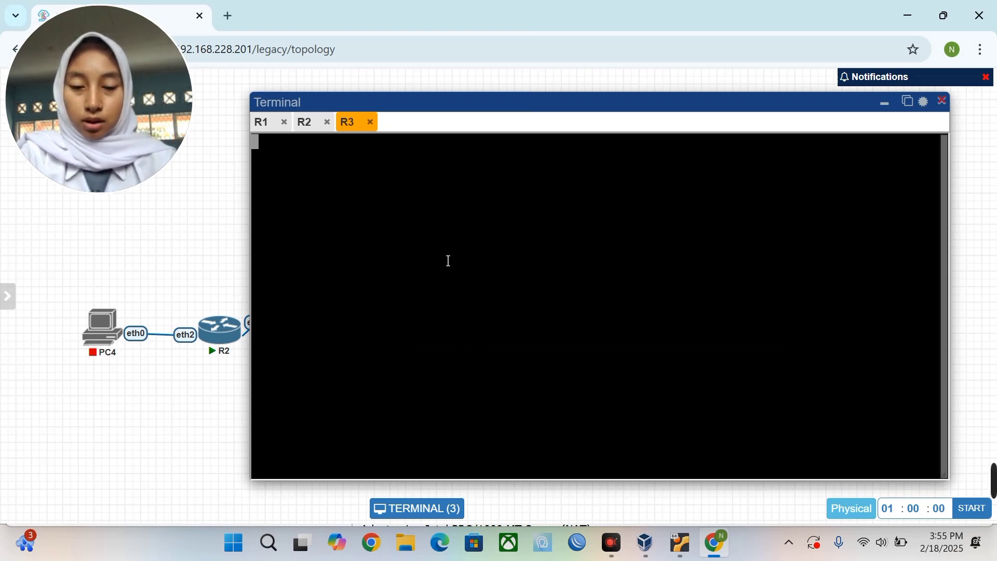
key(Return)
text(admin)
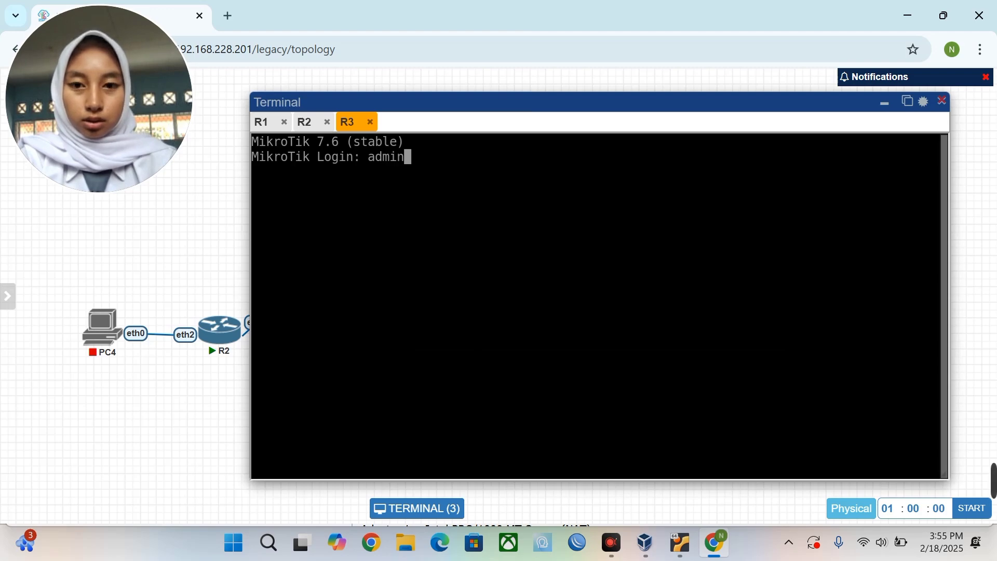
key(Return)
key(Return)
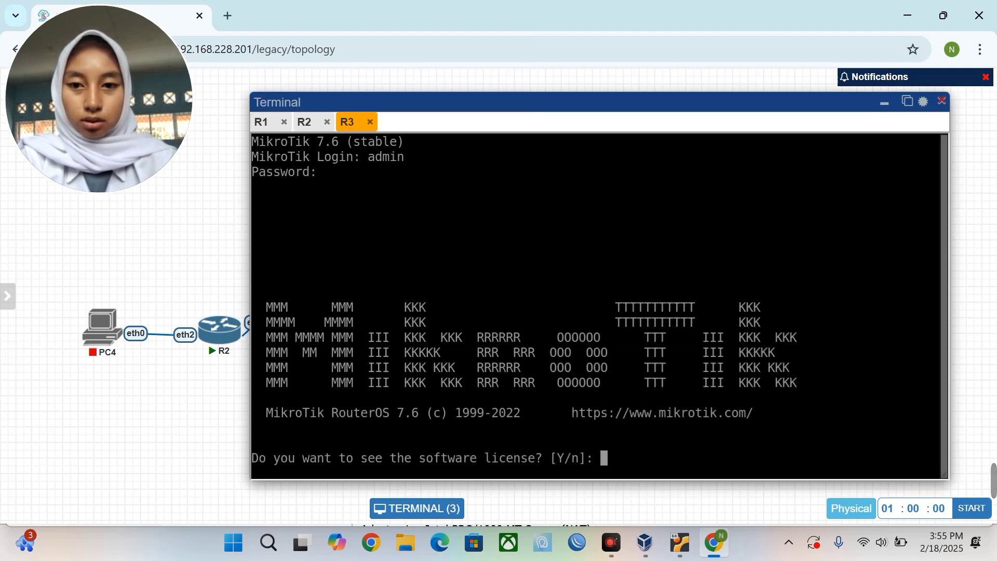
Answer n to the prompt and enter the new admin password and its repeat.
text(n)
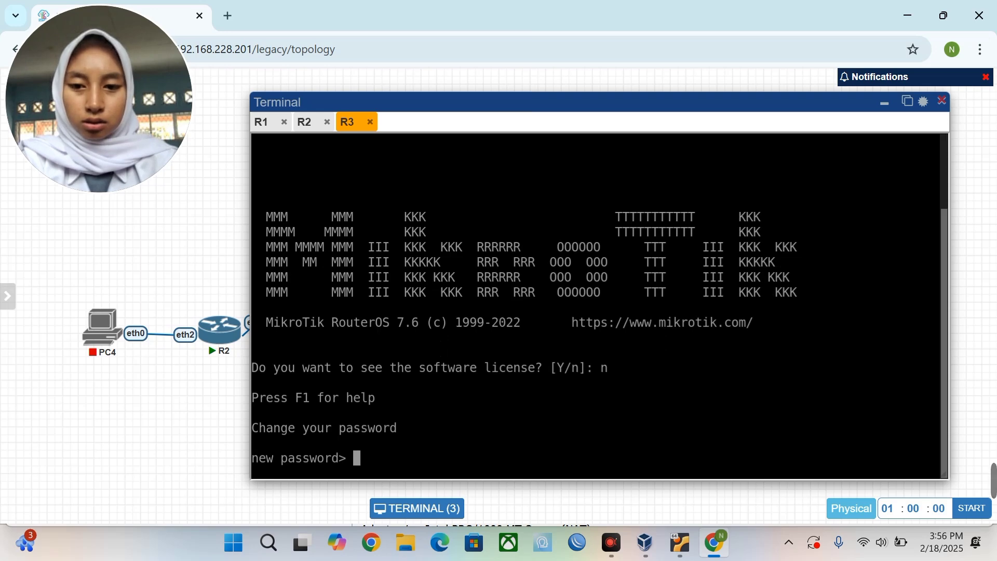
key(Return)
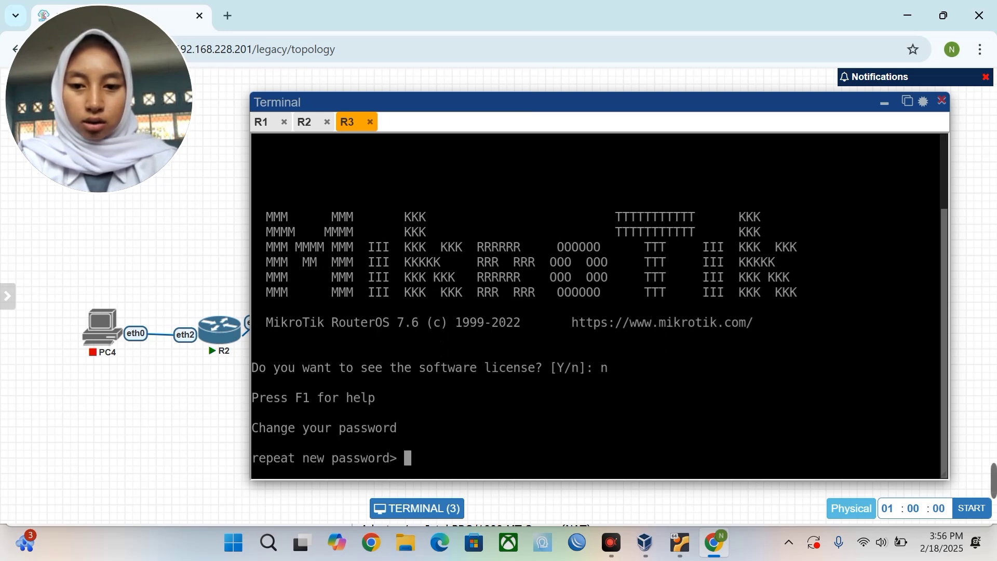
key(Return)
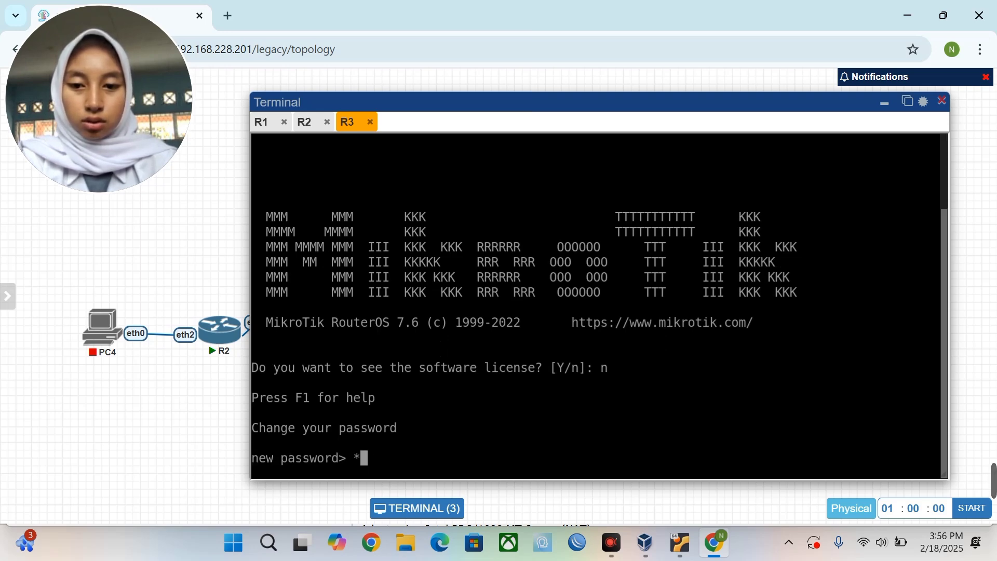
key(Return)
key(Return)
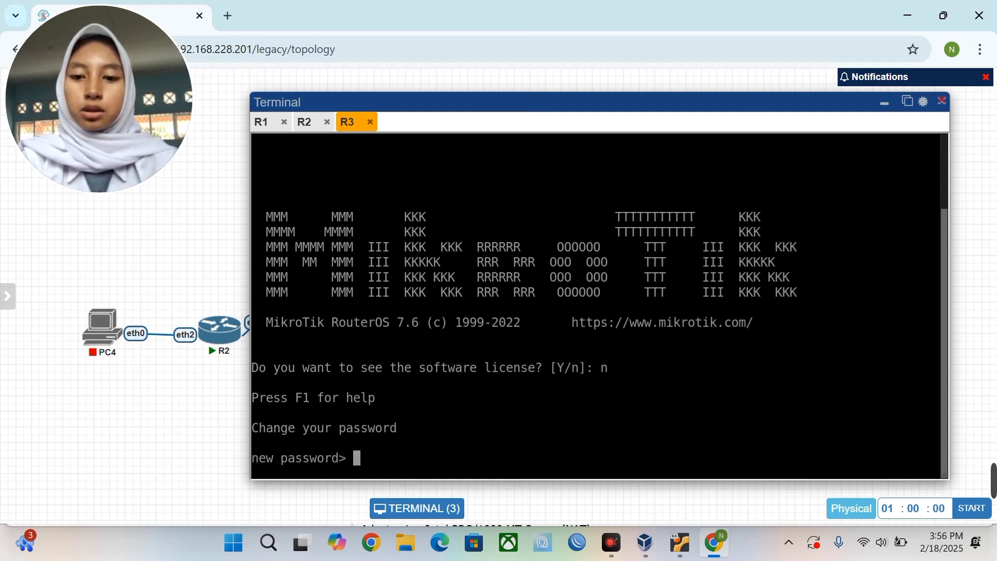
text(1)
key(Return)
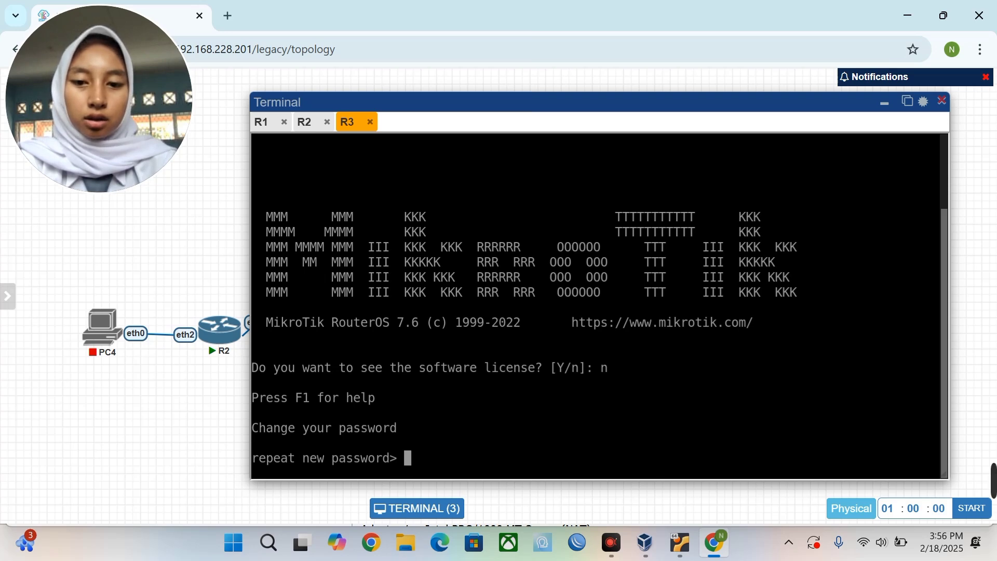
key(Return)
text(1)
key(Return)
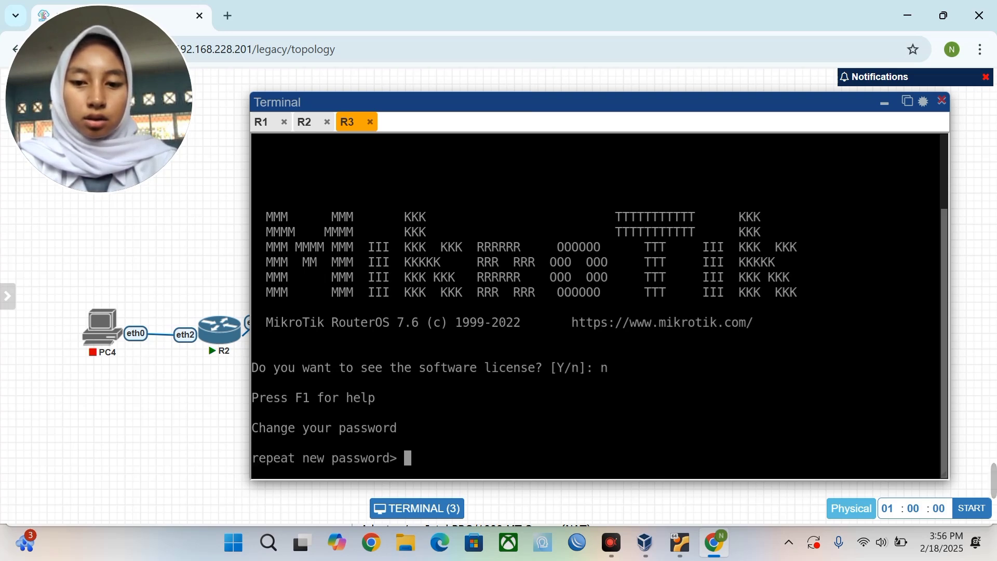
key(Return)
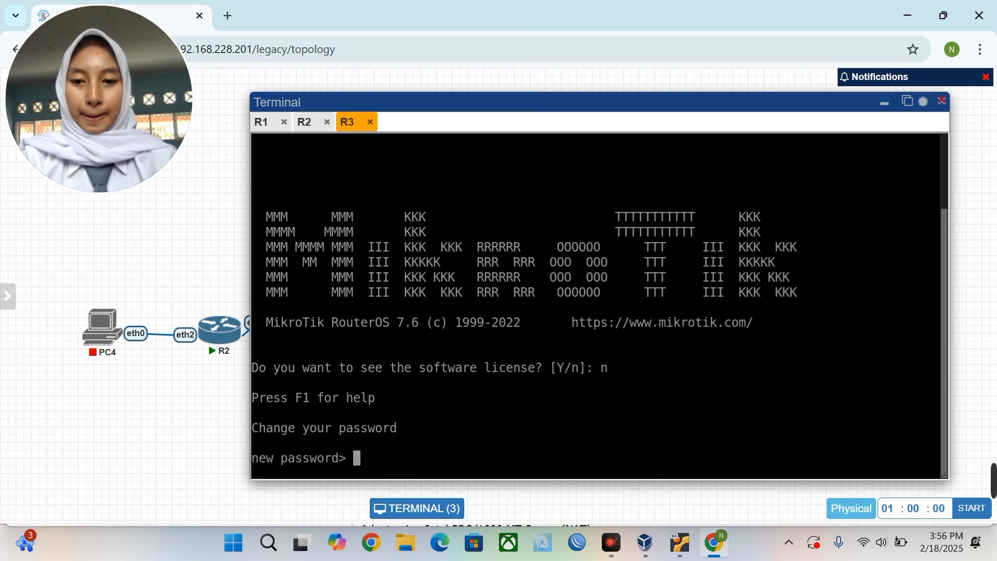
text(1)
key(Return)
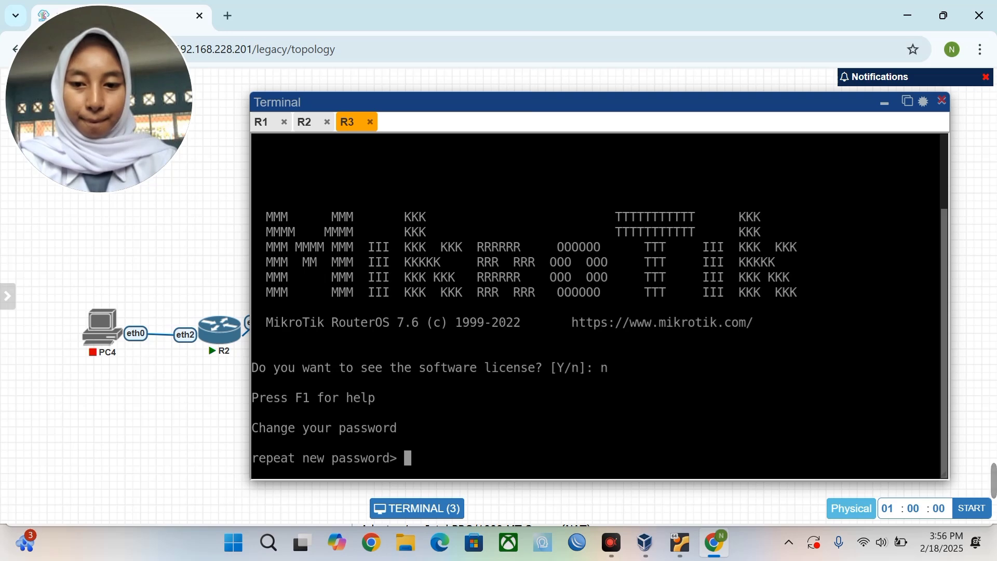
key(Return)
text(1)
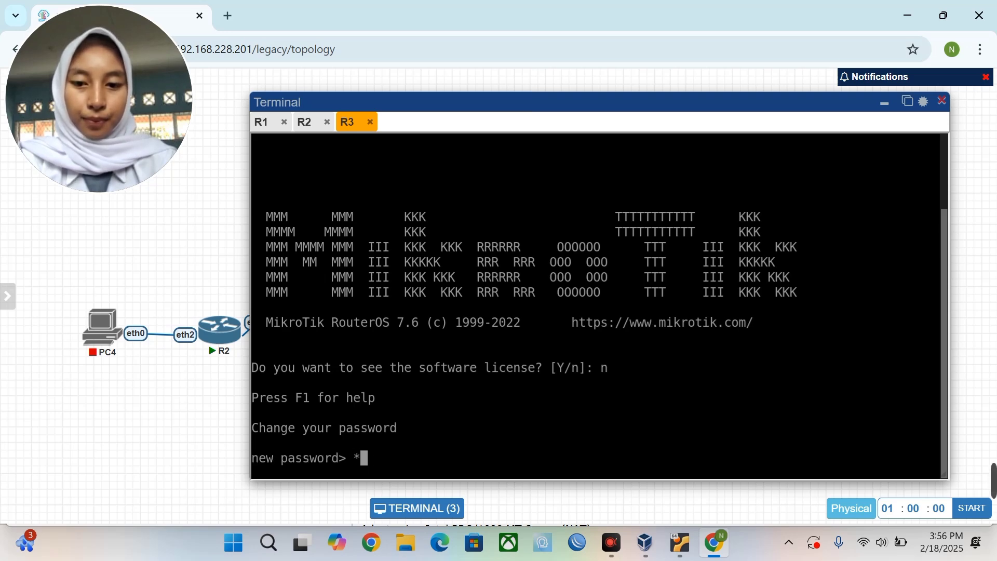
key(Return)
Finish the password change and enable RoMON with tool/romon/set enabled=yes.
text(1)
key(Return)
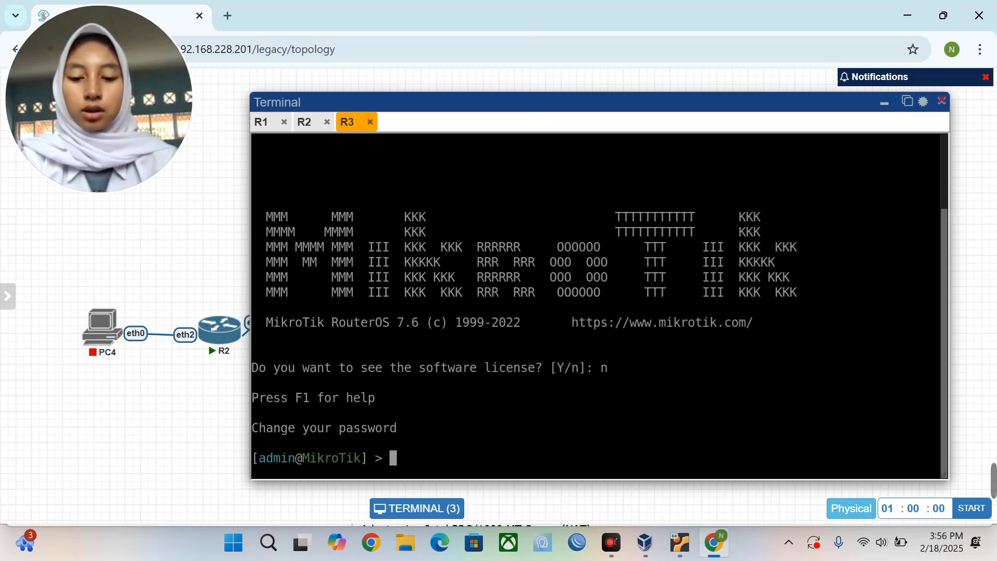
text(tool/)
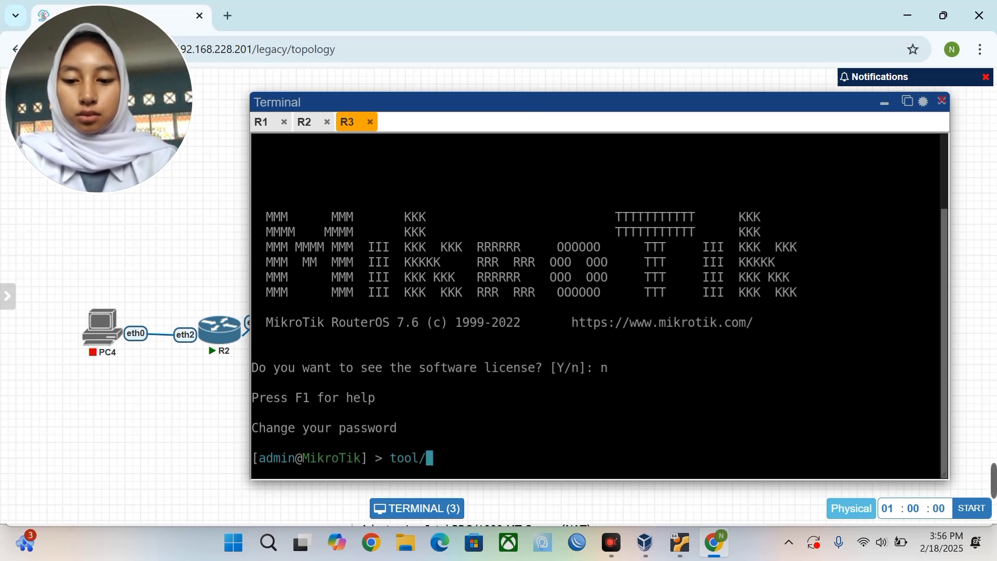
text(romon/s)
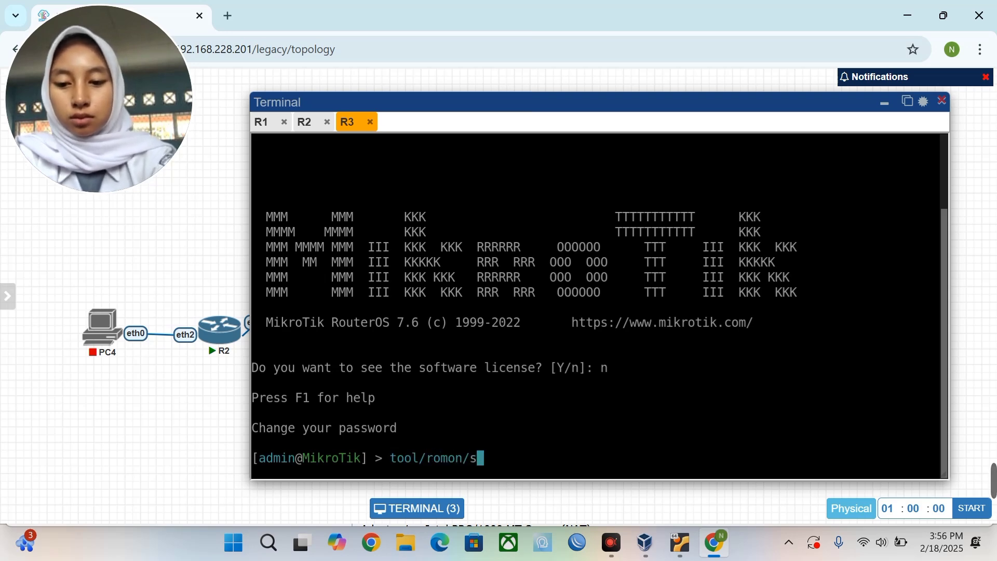
text(et enabled=)
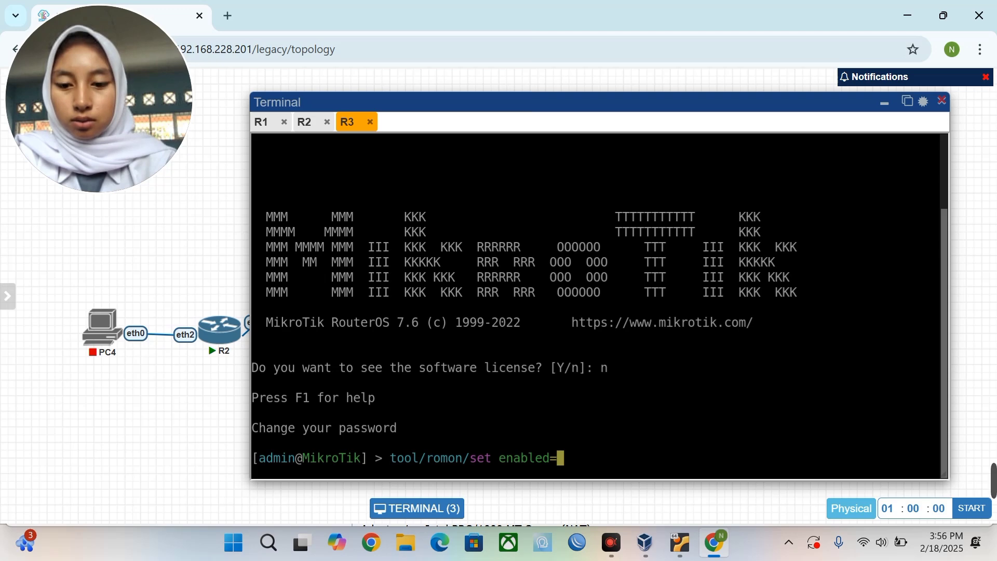
text(yes)
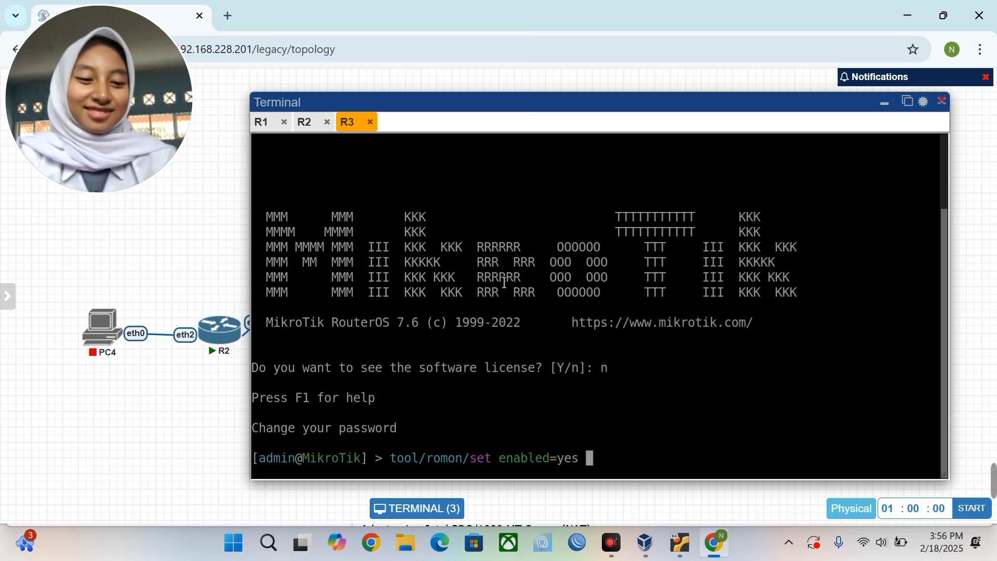
key(Return)
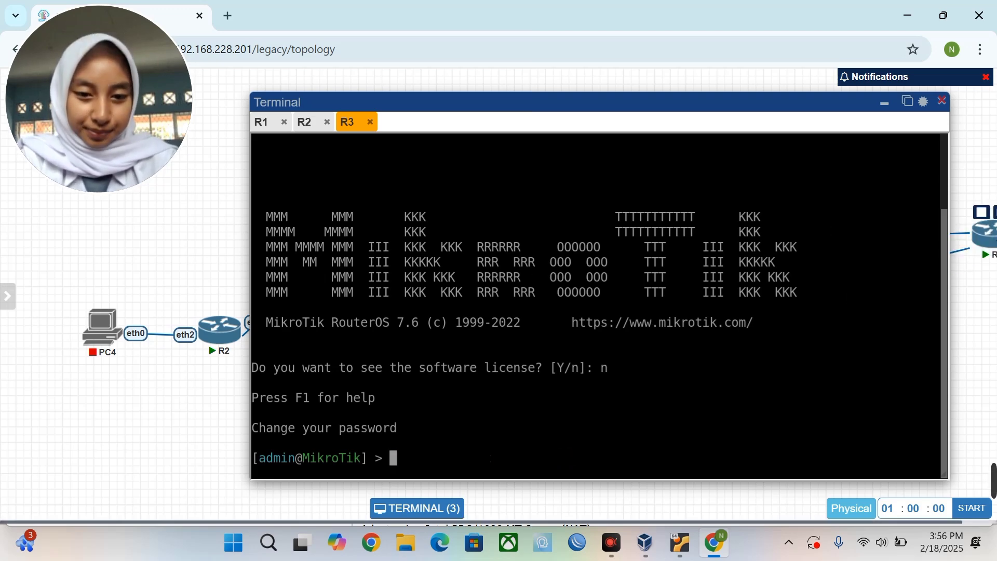
Move the R3 node up in the topology and bring WinBox up full screen.
mouse_move(575, 530)
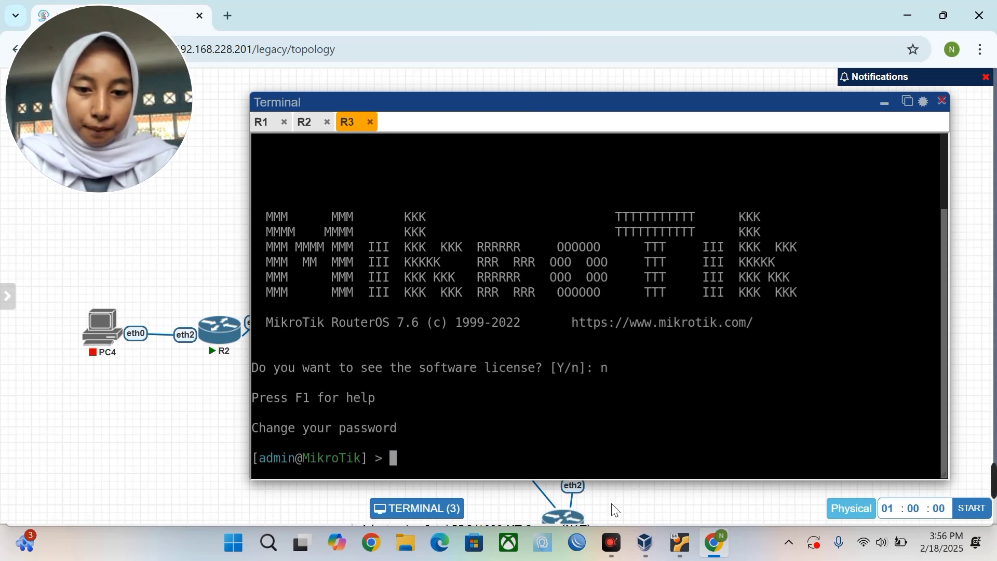
drag(574, 522, 637, 492)
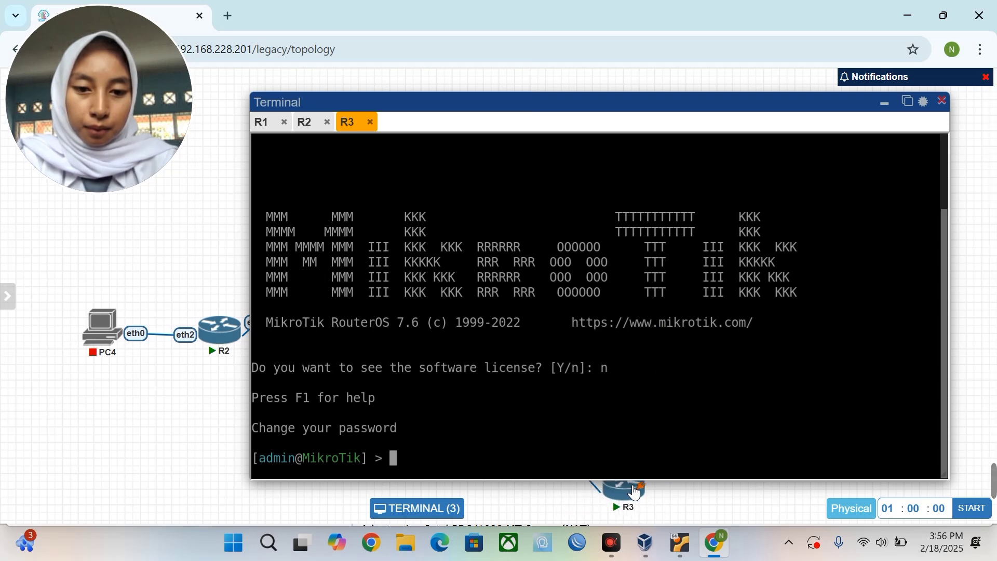
mouse_move(648, 552)
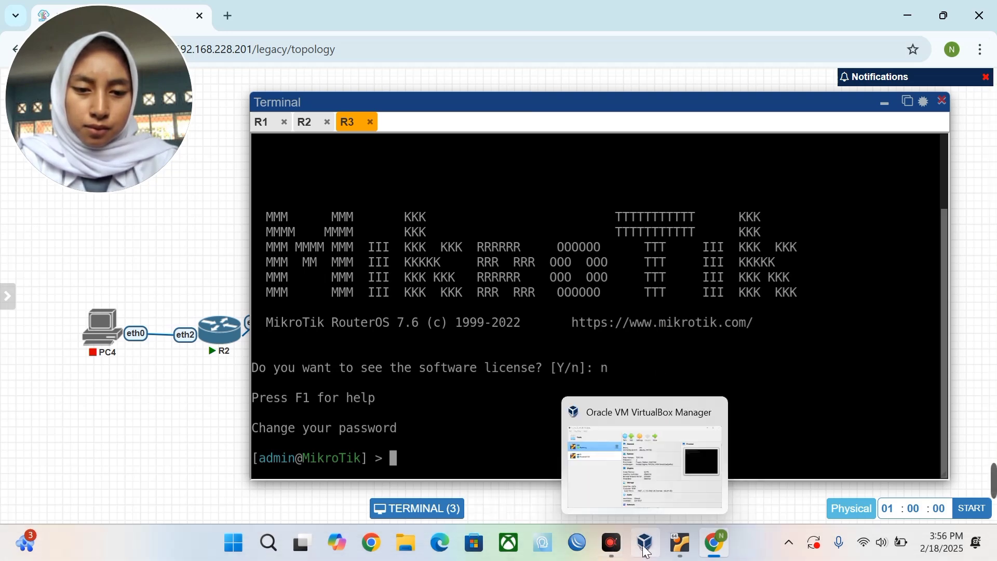
click(580, 552)
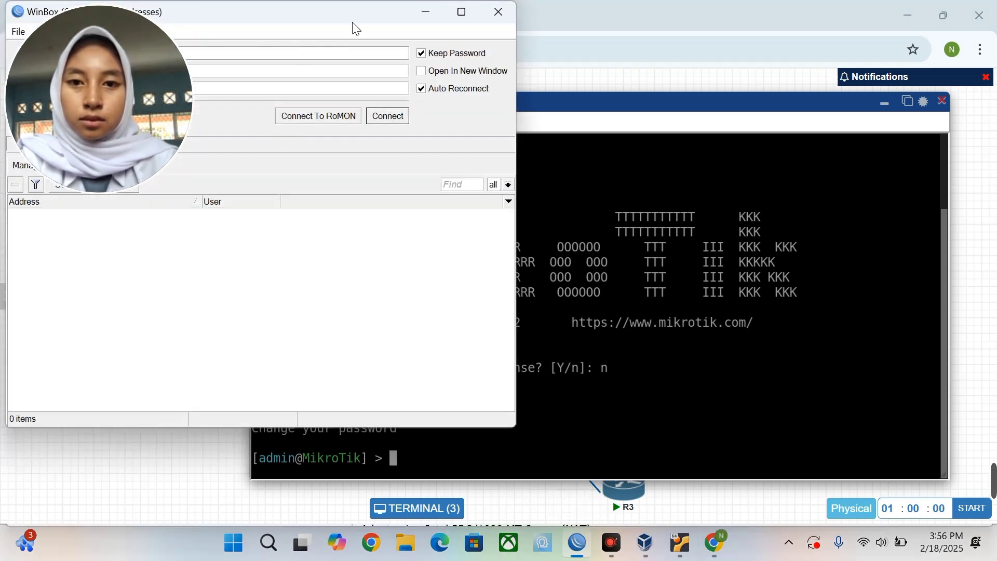
click(462, 12)
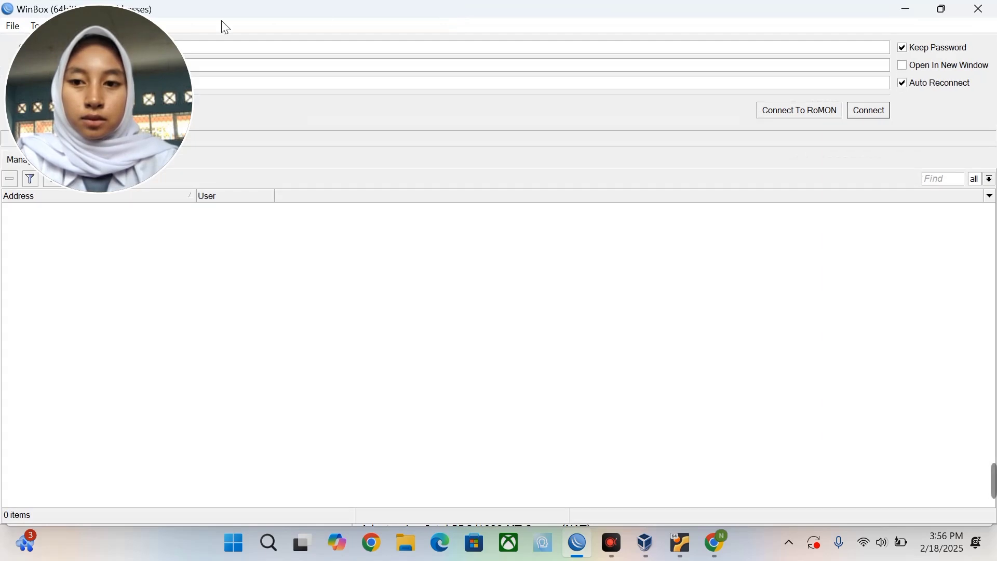
drag(114, 87, 623, 421)
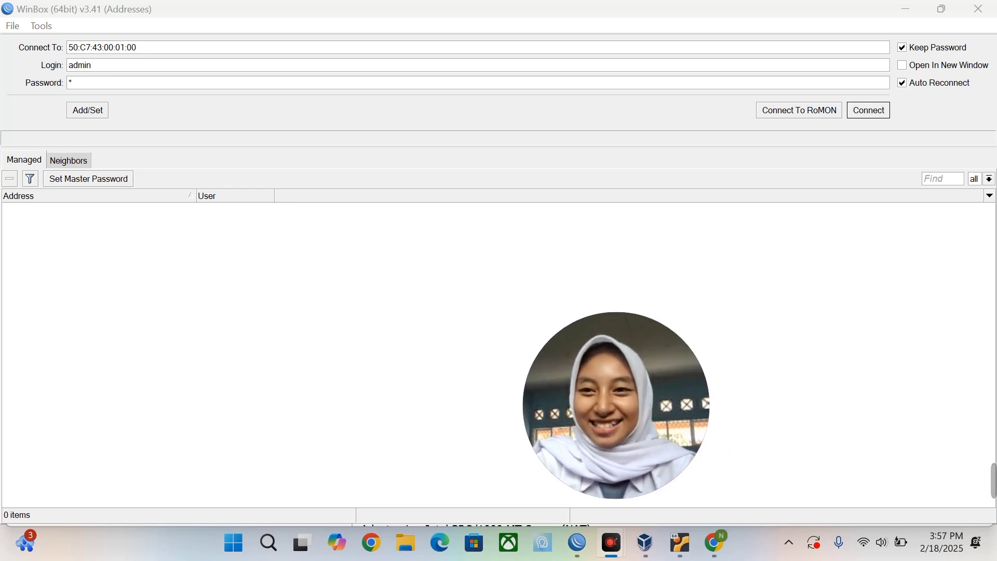
Pick neighbour 50:E3:2C:00:01:00 in the Neighbors list and select the password field.
click(76, 161)
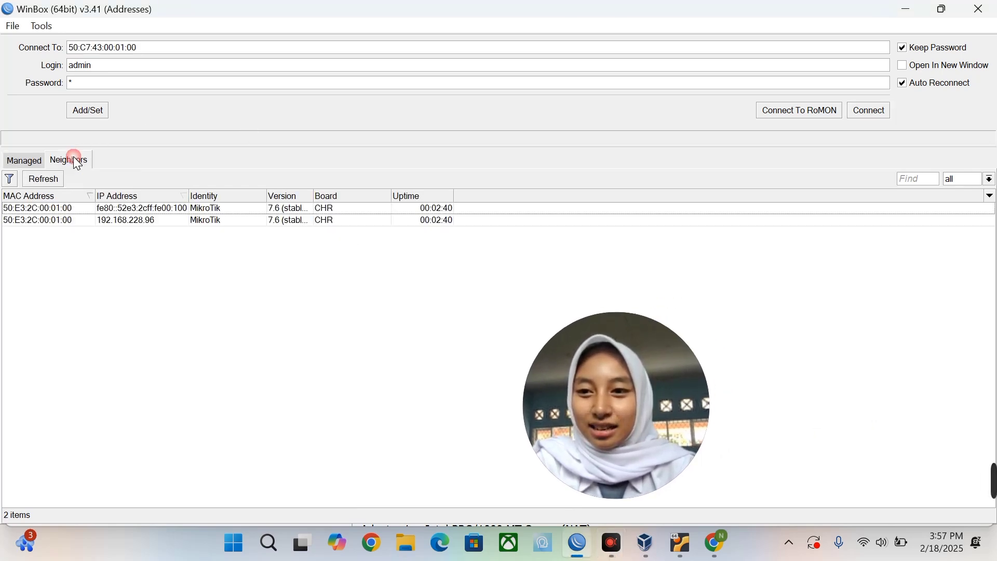
click(72, 207)
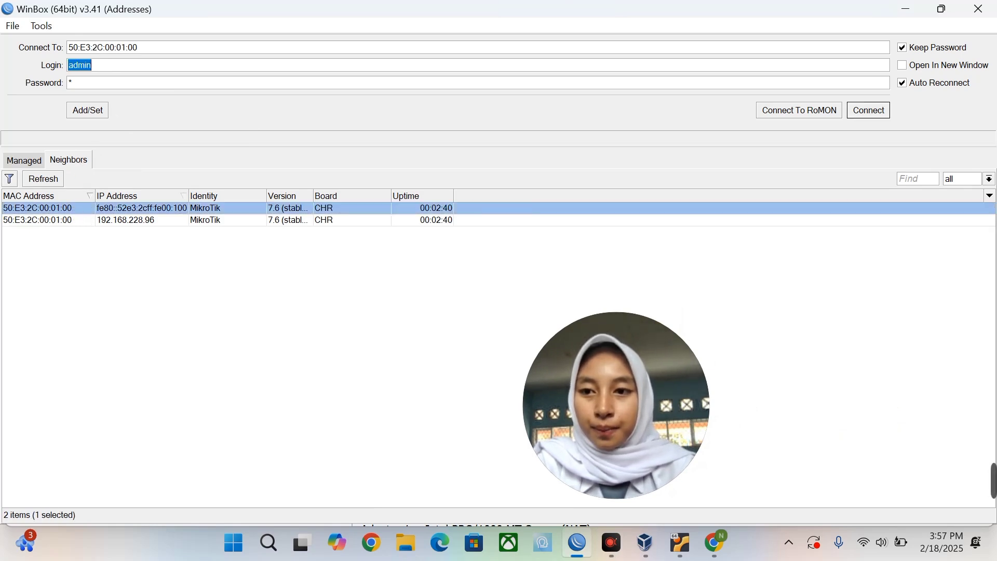
click(97, 82)
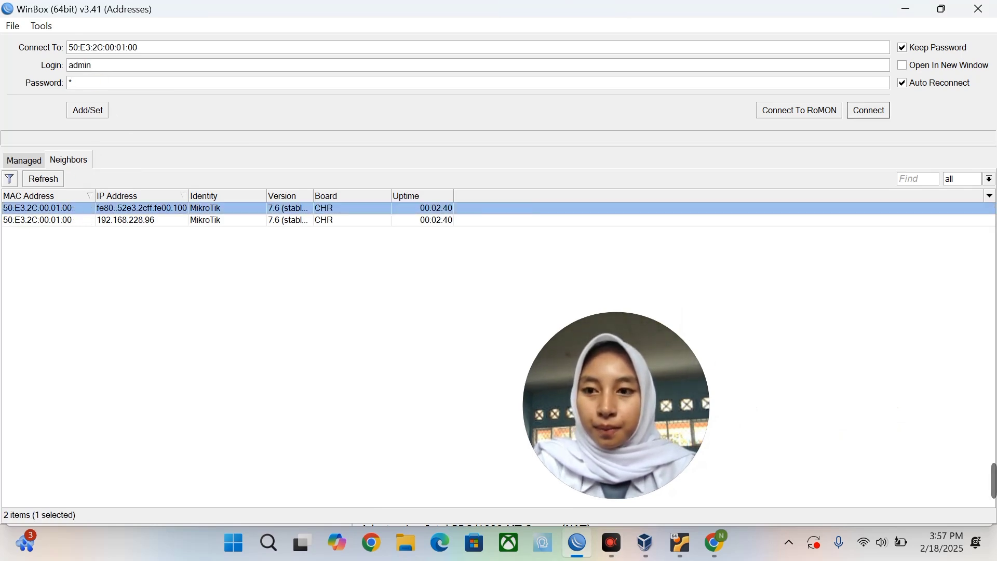
double_click(96, 82)
Connect to 50:E3:2C:00:01:00 and maximize the router session window.
text(*)
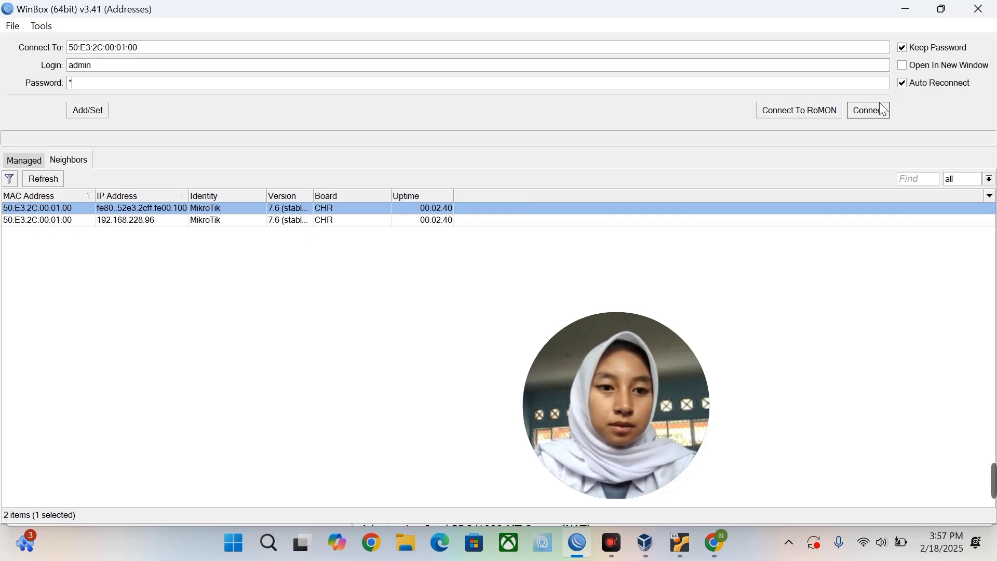
click(883, 110)
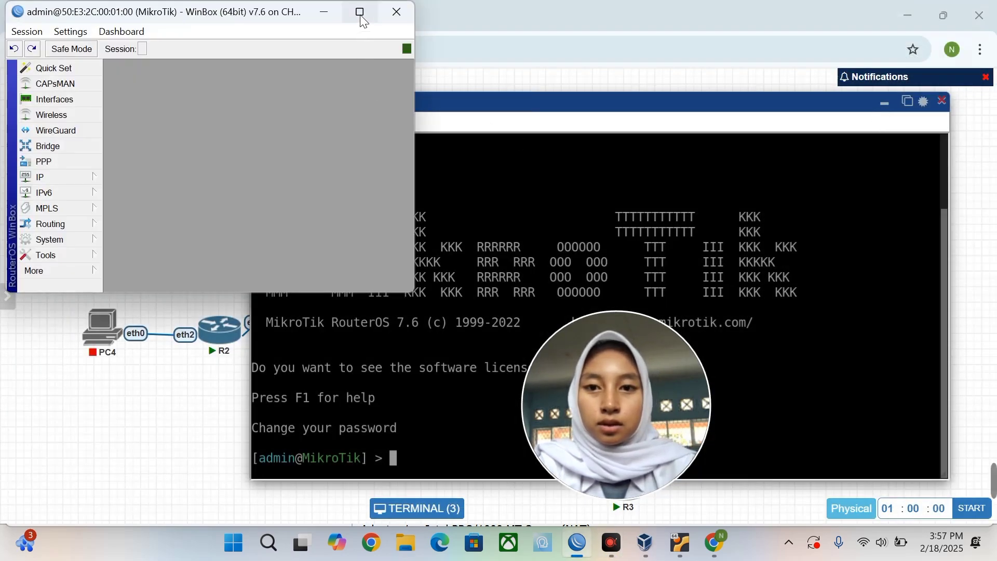
click(360, 15)
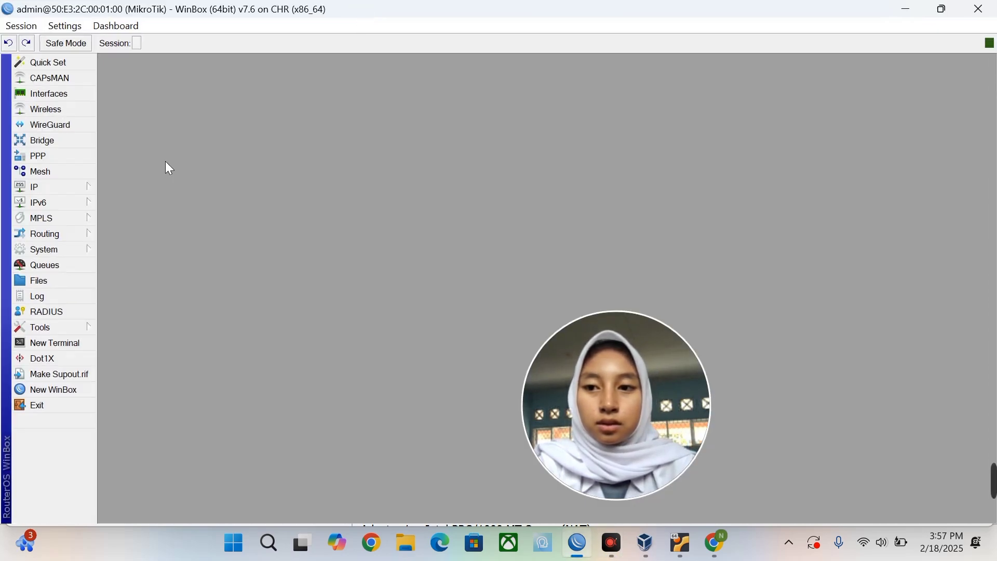
click(63, 186)
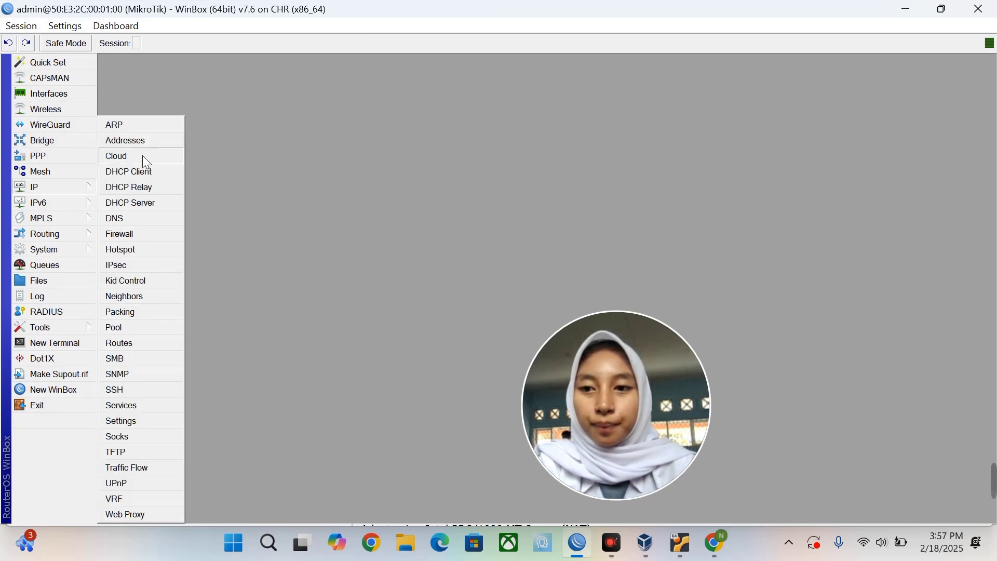
click(254, 176)
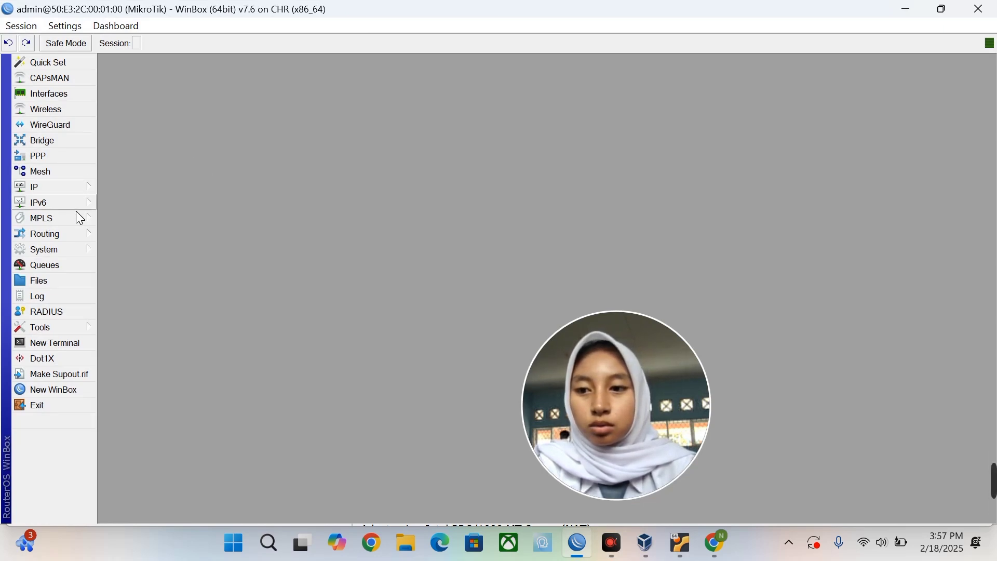
Change the System Identity from MikroTik to R1 and apply it.
click(64, 254)
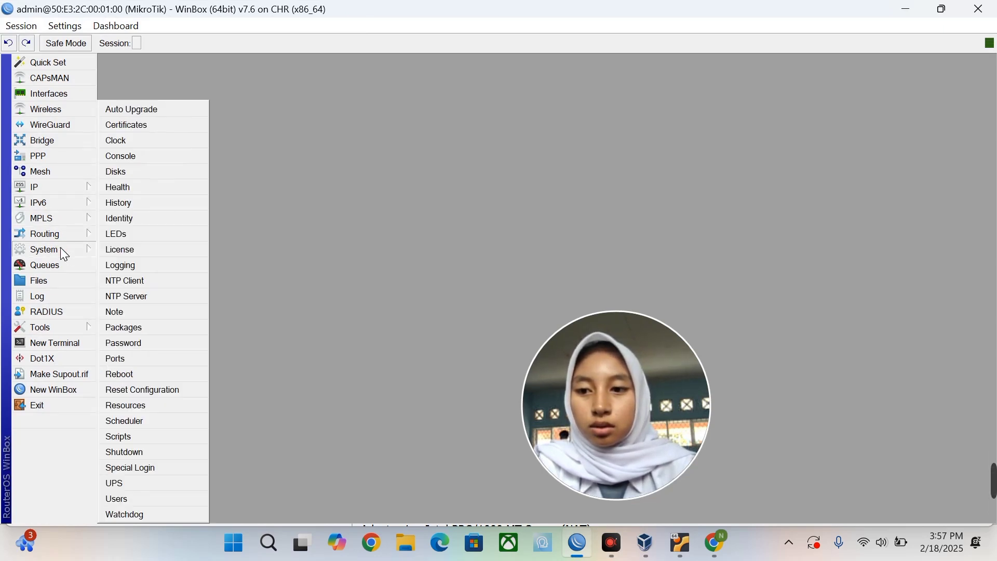
click(145, 214)
text(R1)
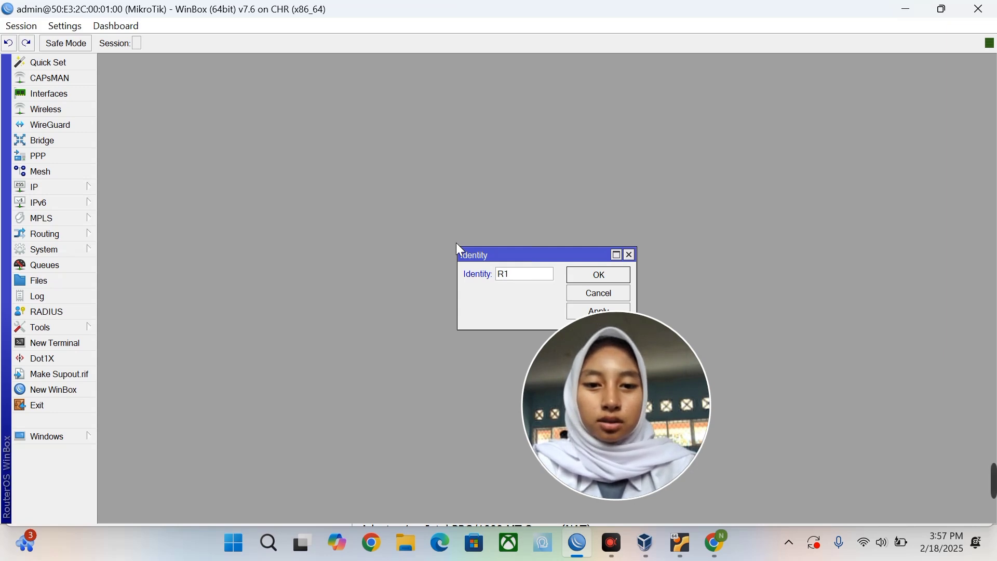
click(576, 313)
Add address 11.11.11.1/24 on ether2 in IP > Addresses.
click(596, 284)
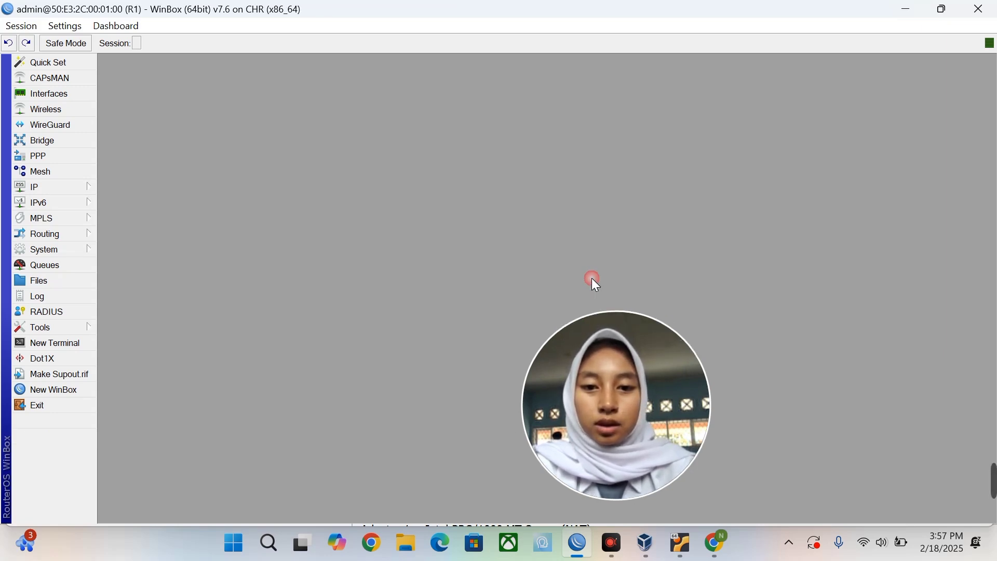
click(69, 190)
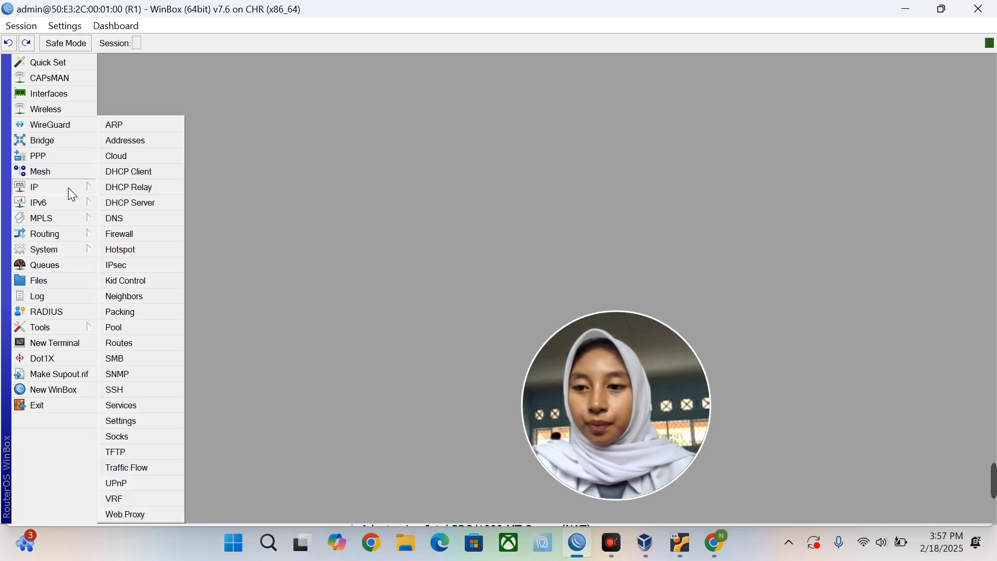
click(127, 141)
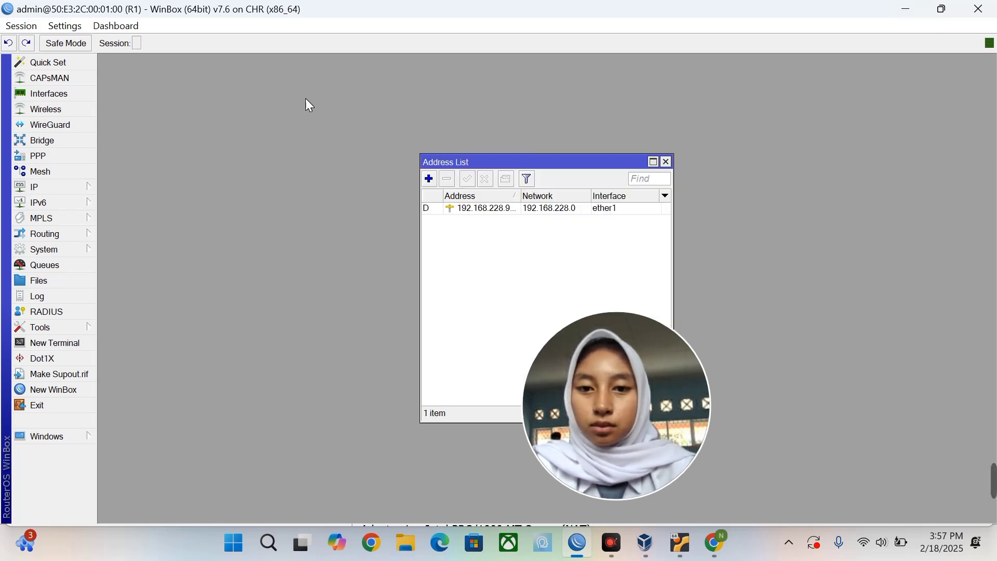
click(430, 179)
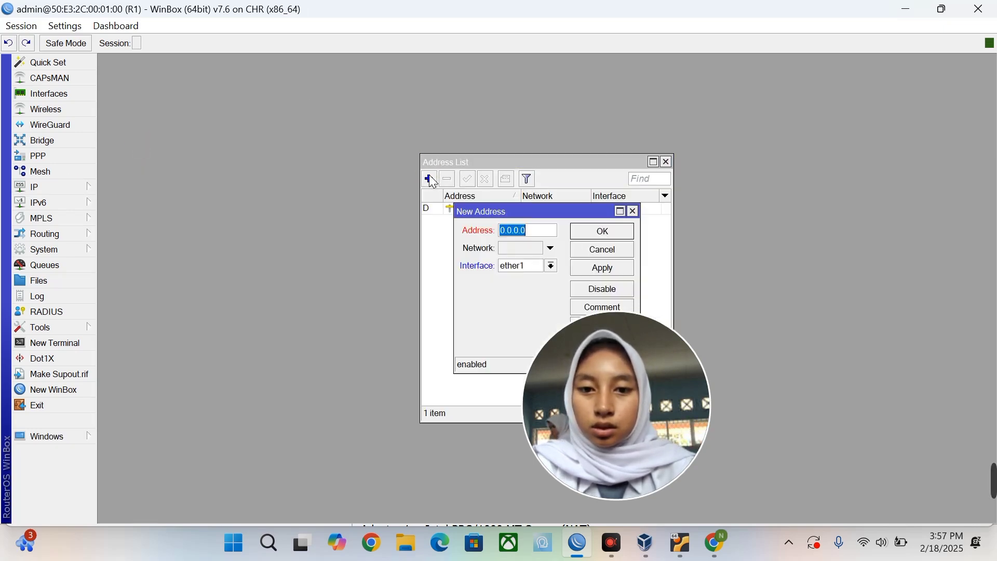
text(11.11.)
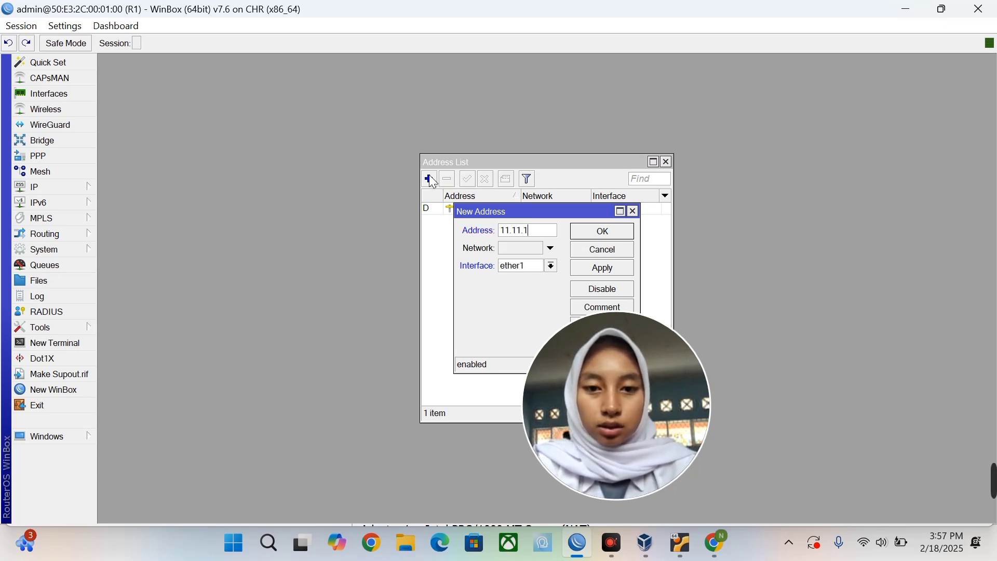
text(11.1/24)
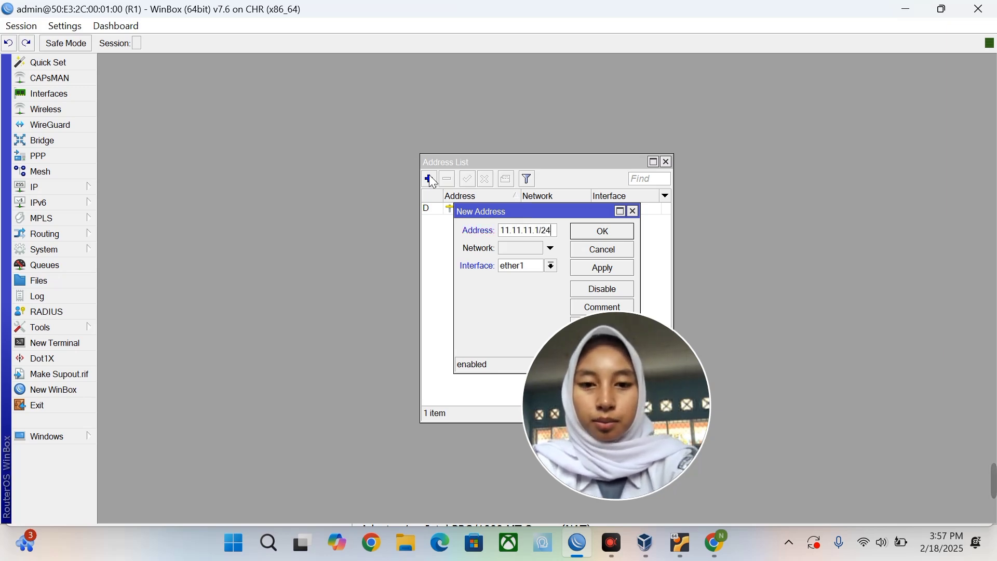
click(539, 265)
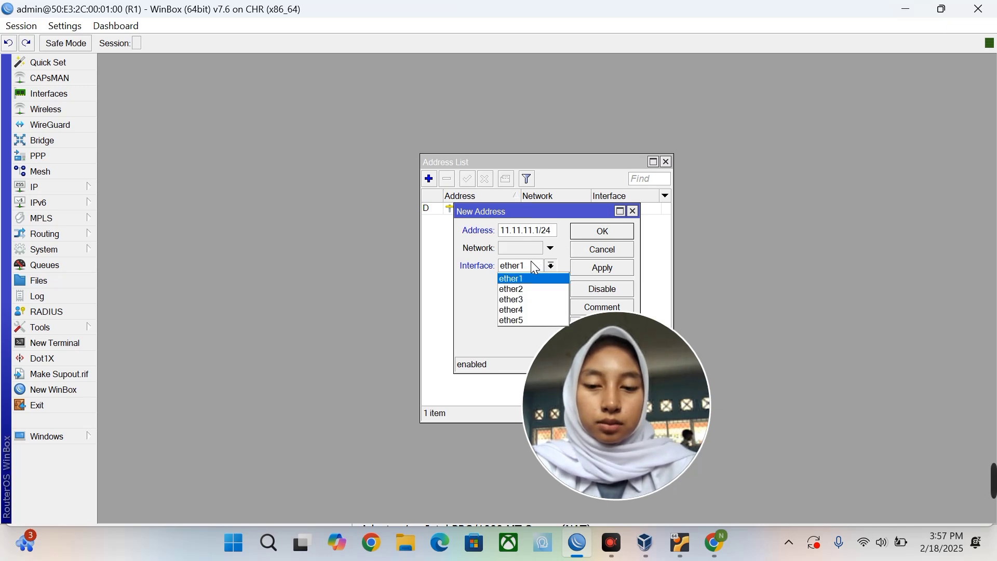
click(535, 289)
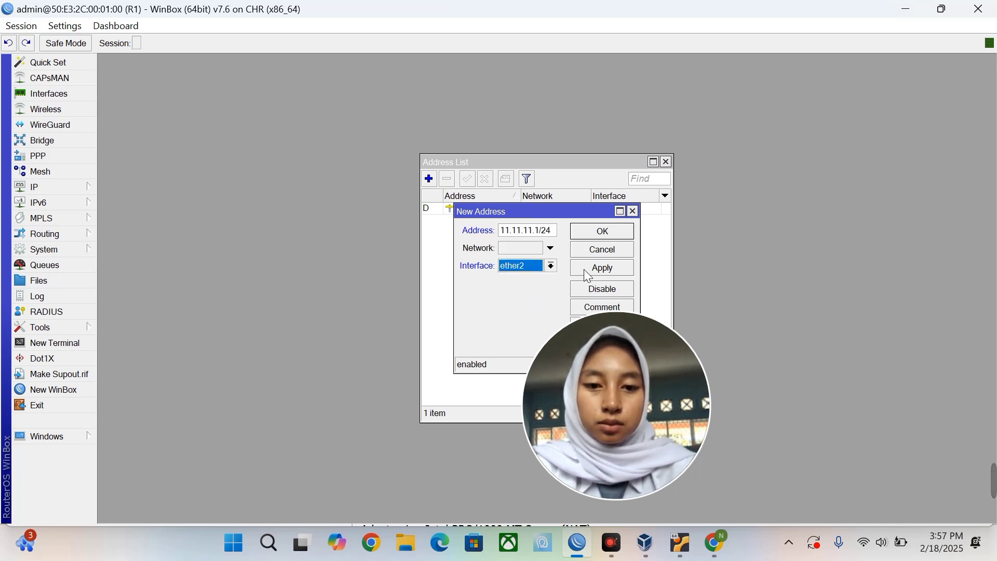
click(591, 266)
click(639, 231)
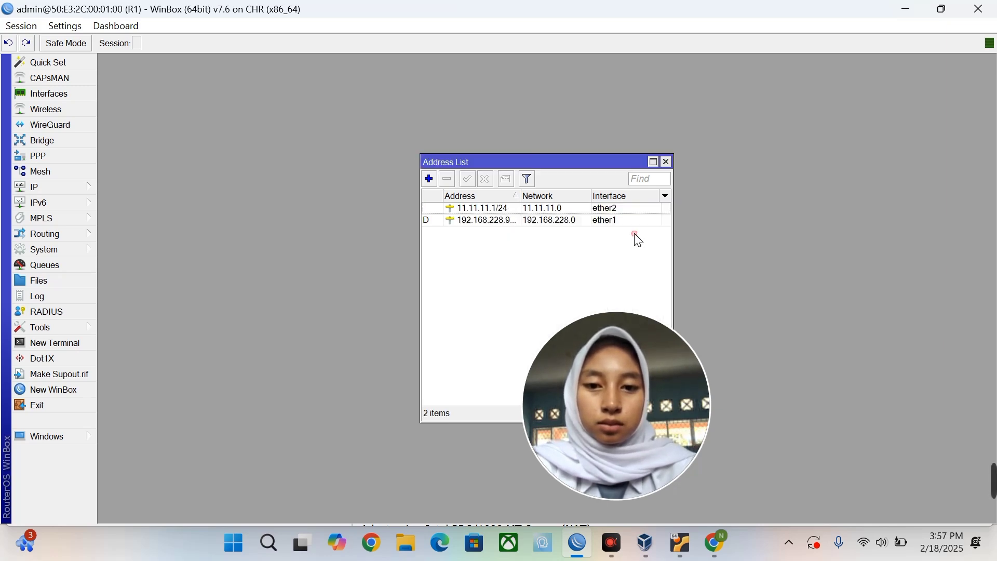
Add address 10.10.10.1/24 on ether3.
click(431, 181)
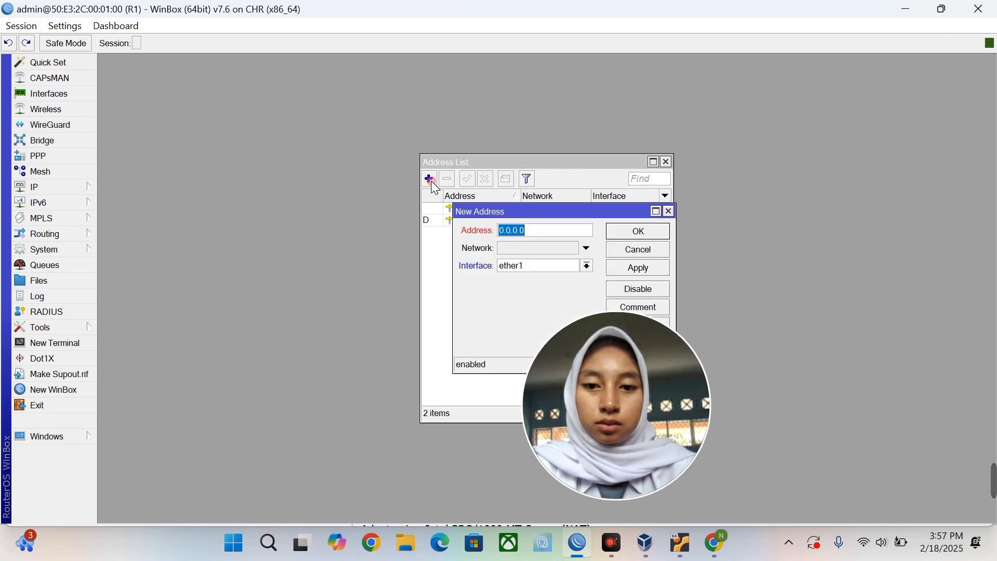
text(10.10.10)
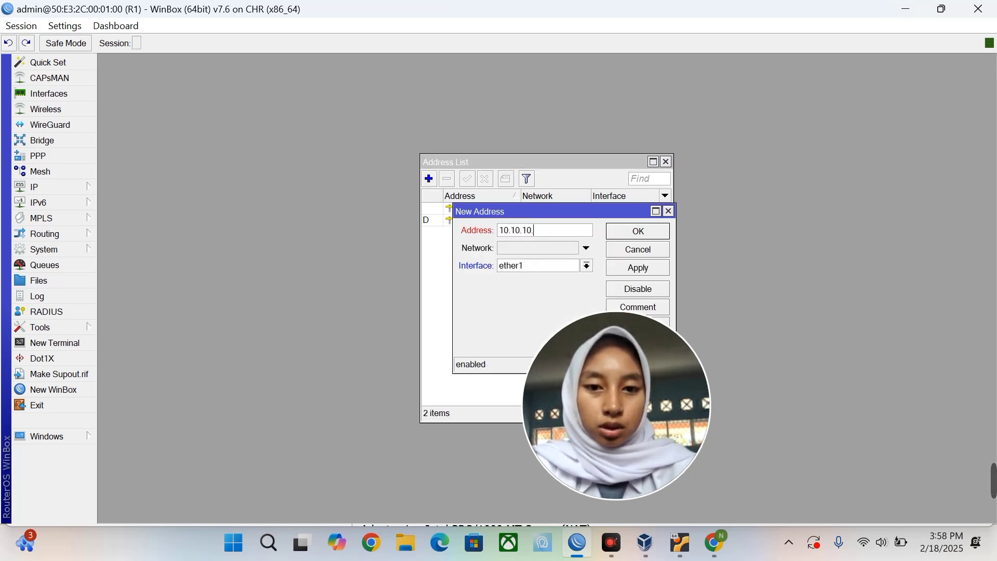
text(.1)
text(/24)
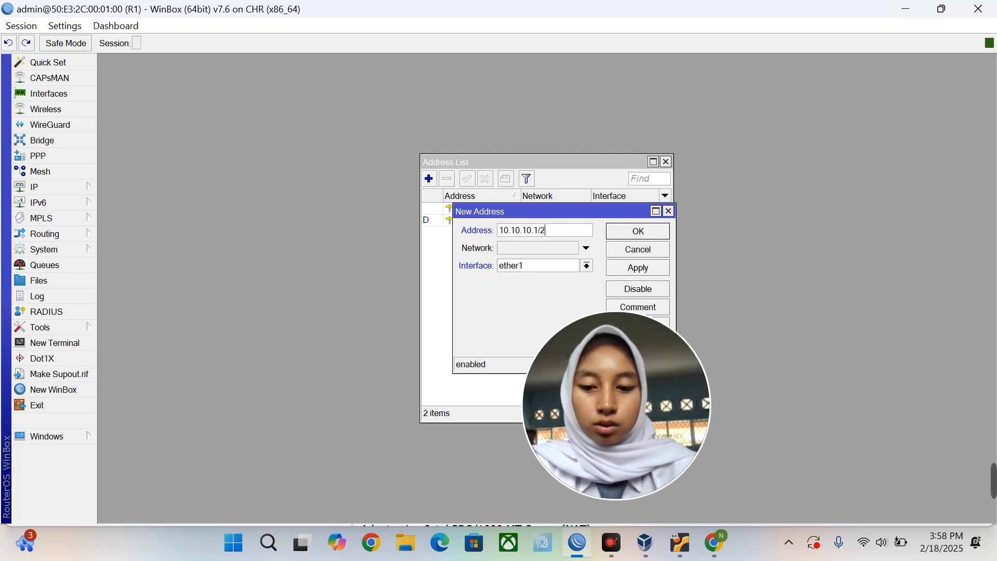
click(559, 268)
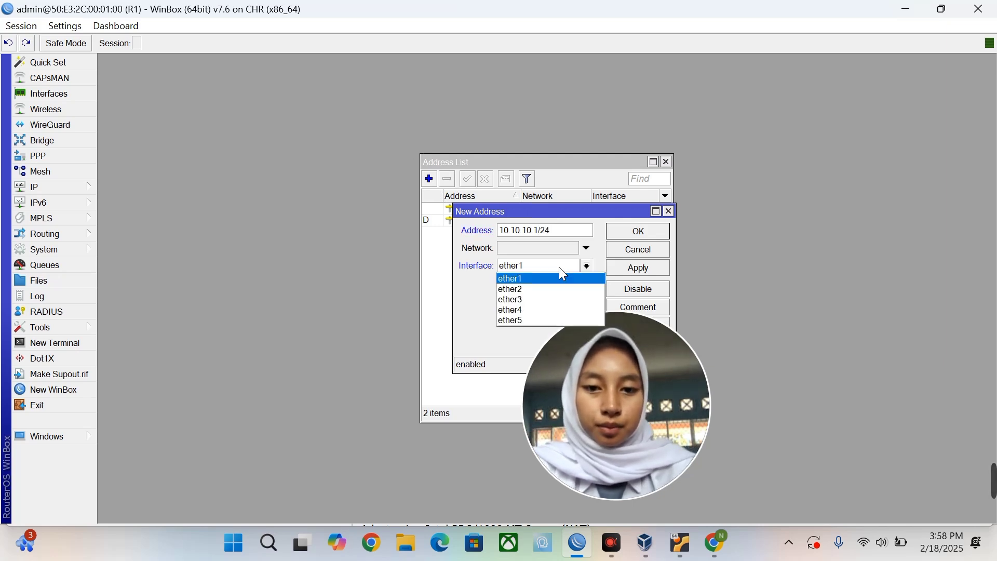
click(557, 301)
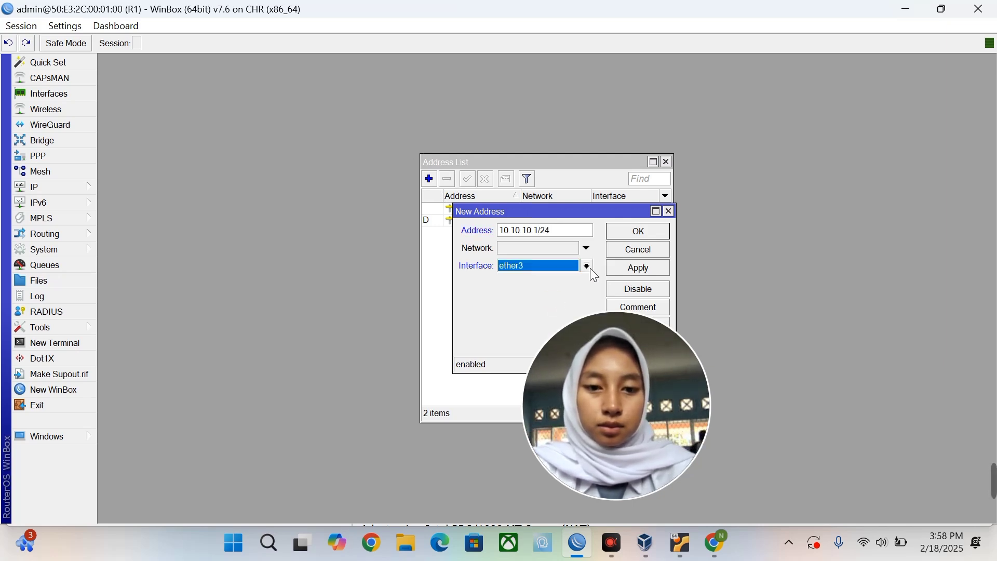
click(621, 266)
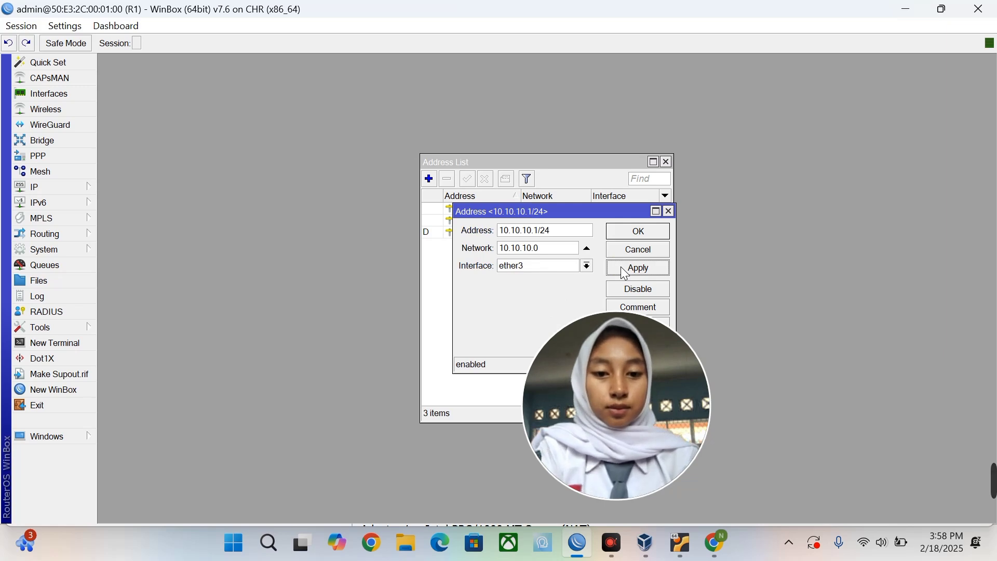
click(643, 231)
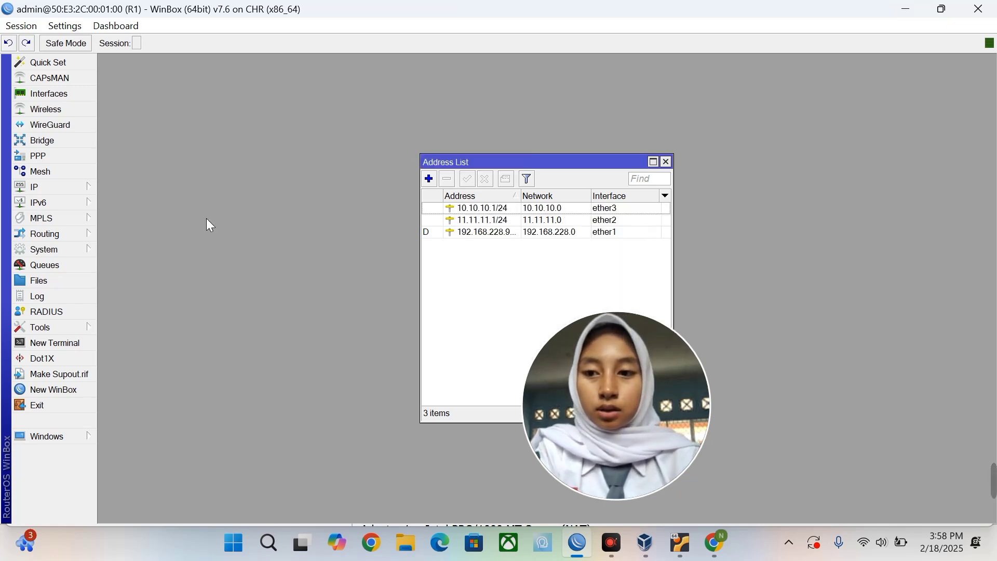
Enter DNS servers 8.8.8.8 and 8.8.4.4 in IP > DNS.
click(79, 189)
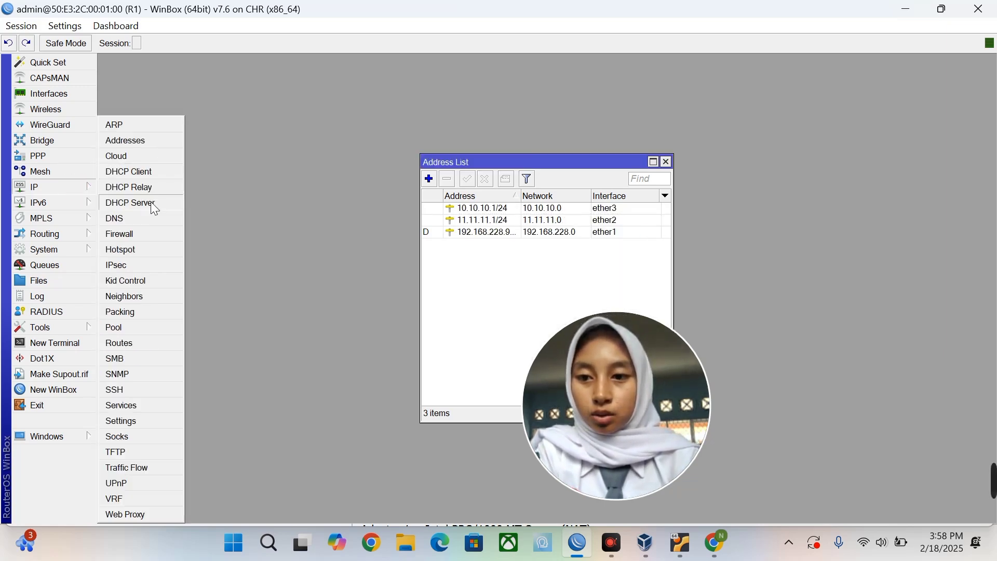
click(148, 220)
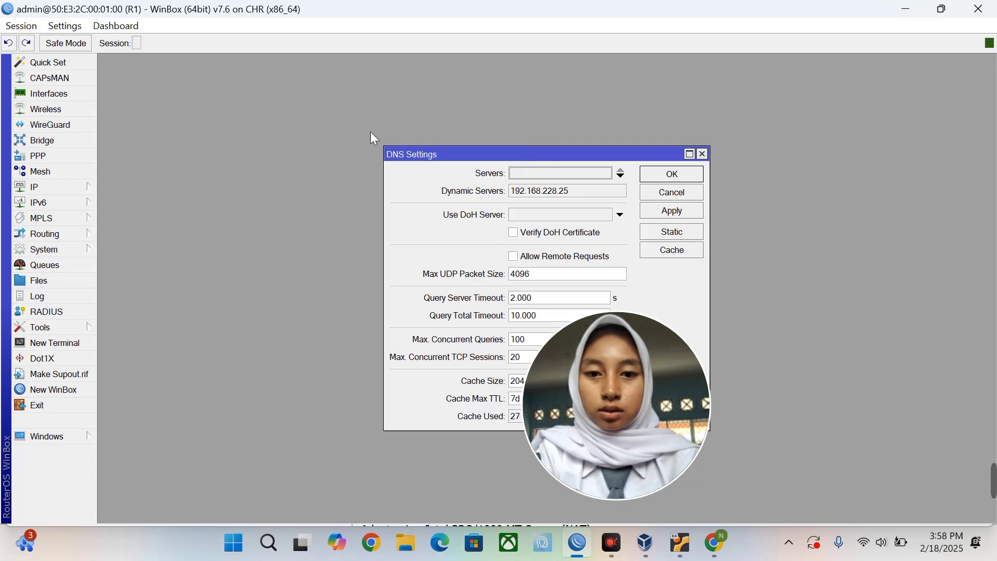
click(551, 171)
text(8)
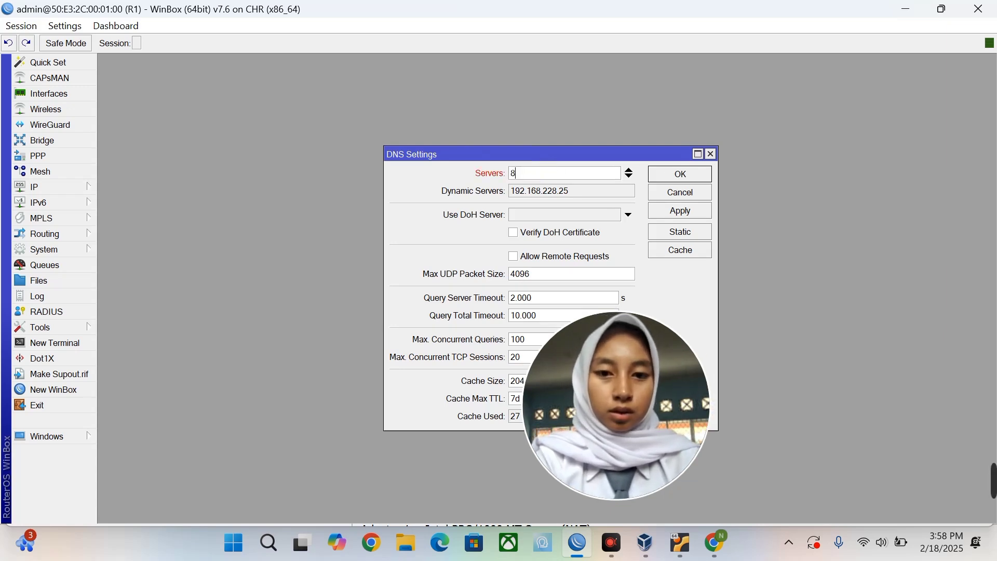
text(.8.8.8)
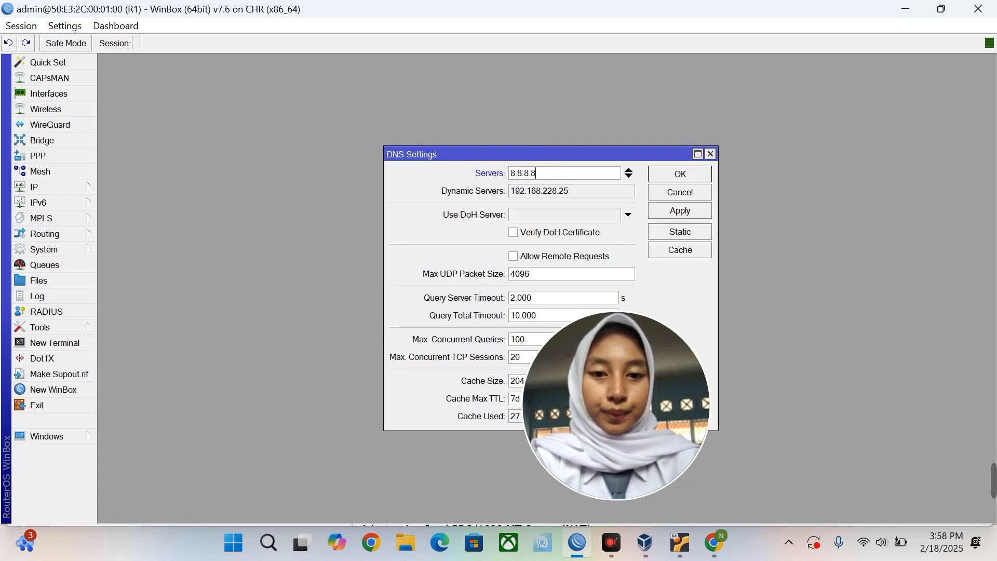
click(630, 178)
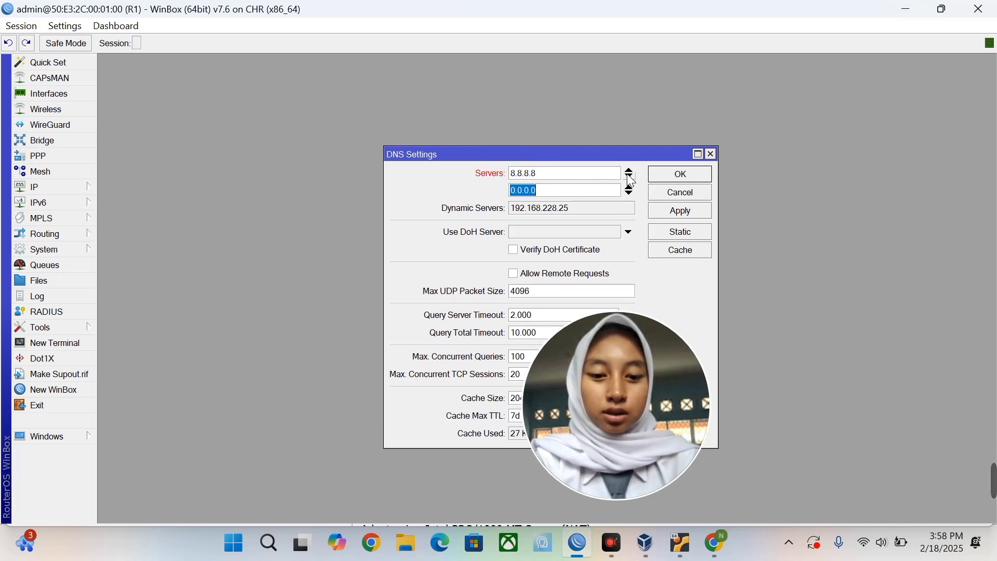
text(88)
key(BackSpace)
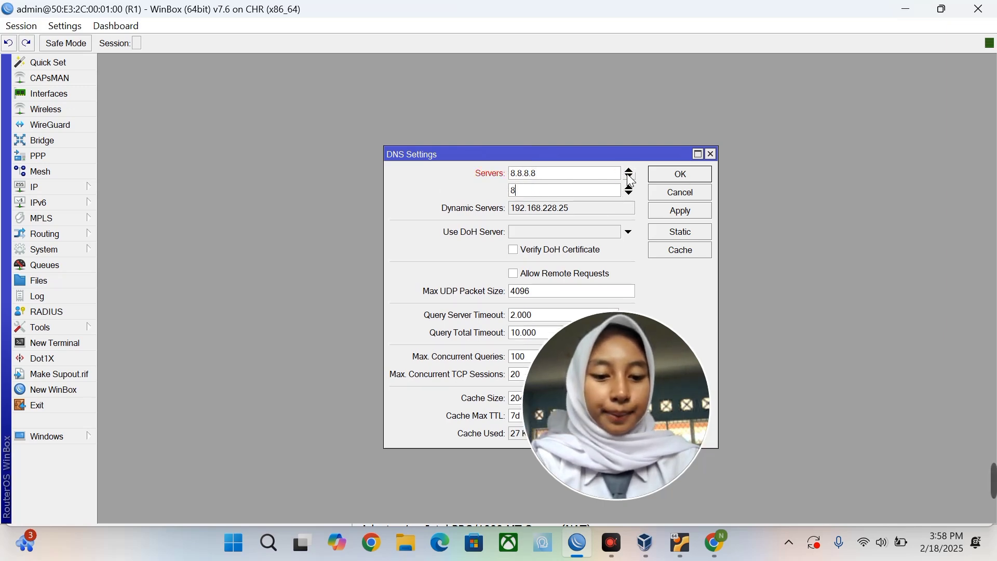
text(.8.4.4)
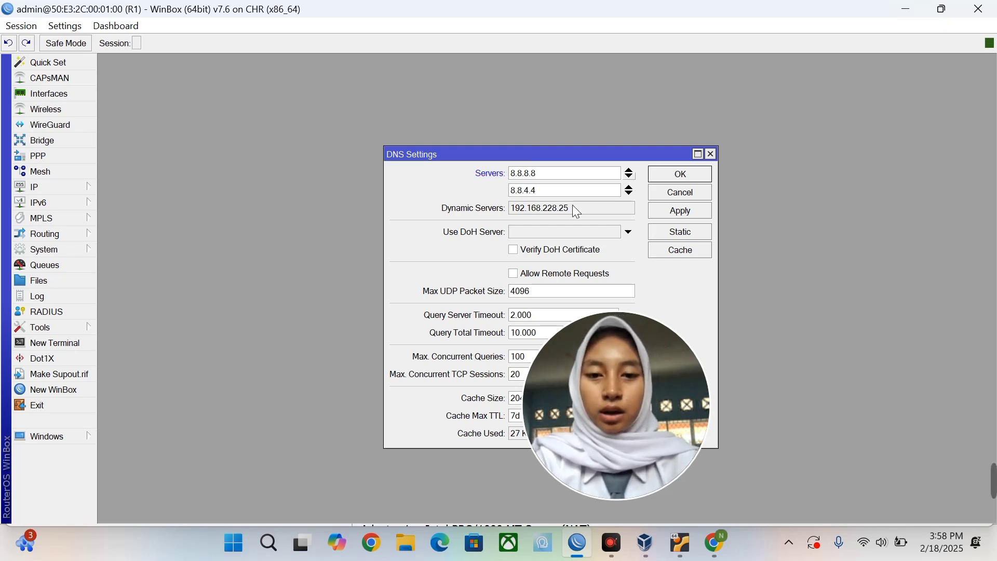
Tick Allow Remote Requests, then apply and close the DNS settings.
click(515, 275)
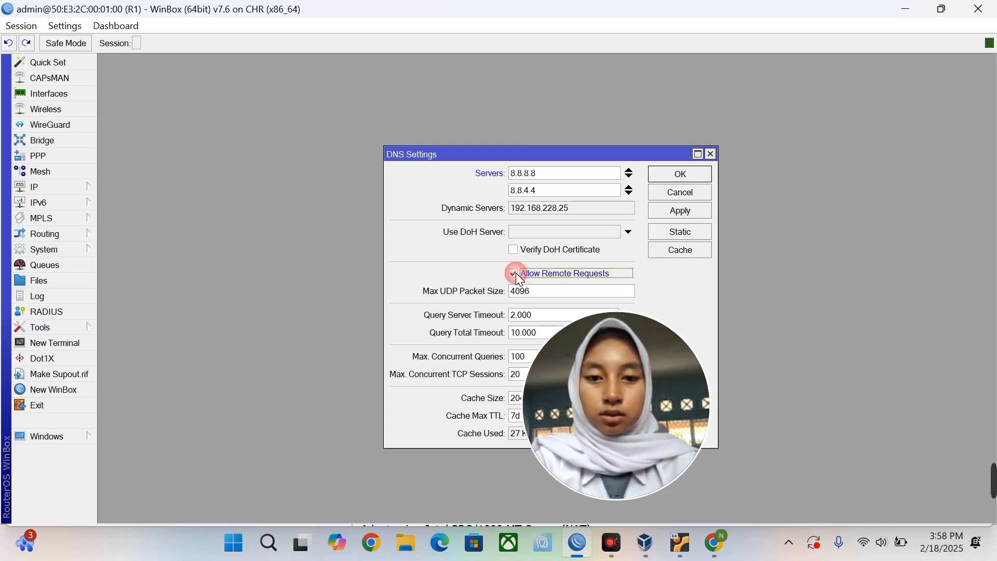
click(691, 214)
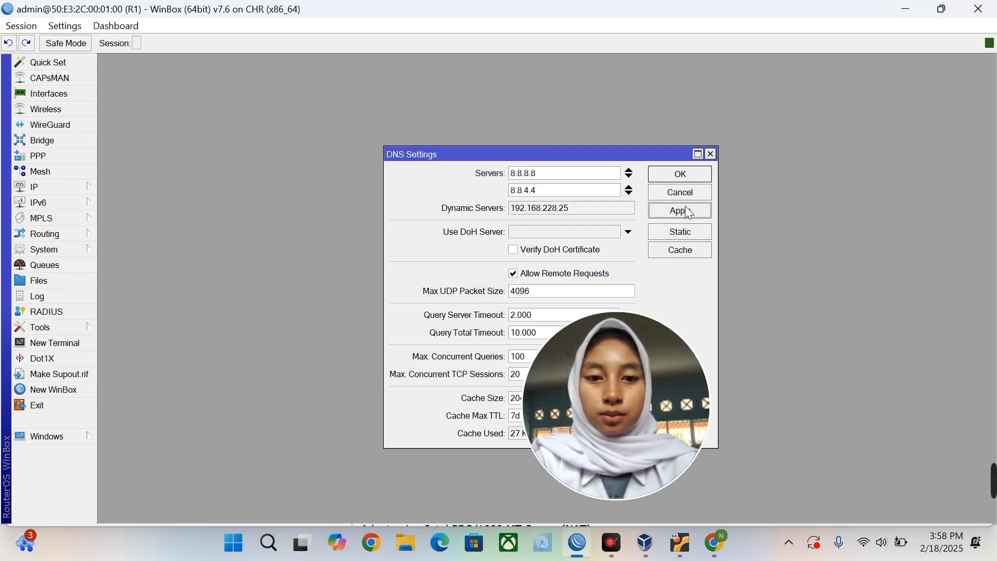
click(694, 179)
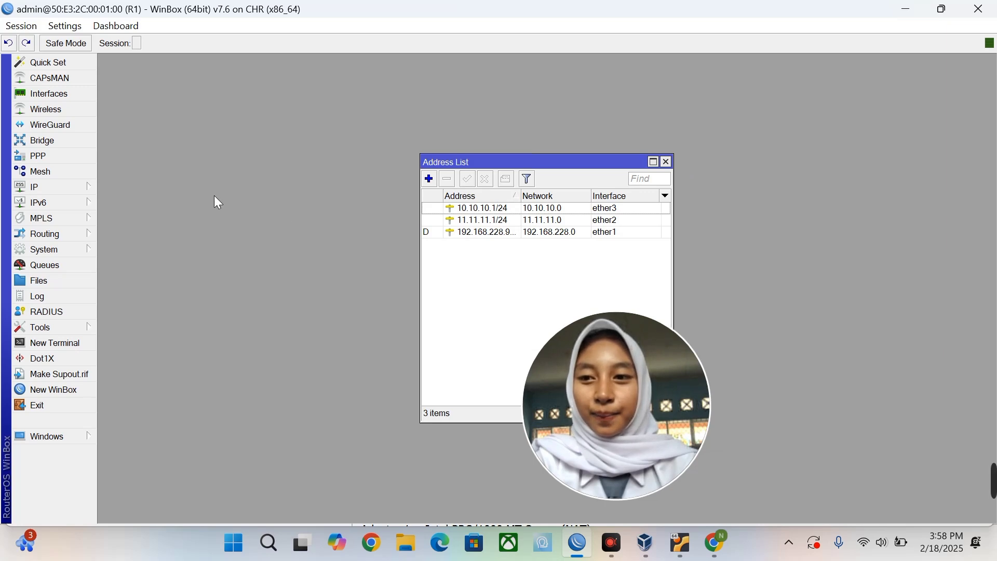
Open IP > Addresses and discard a new entry, then open IP > DHCP Server.
click(77, 188)
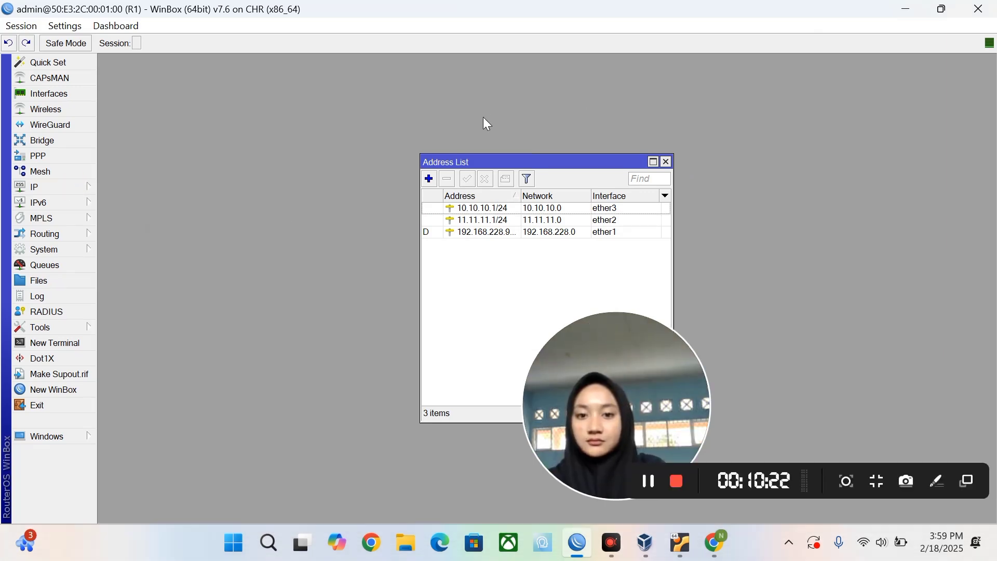
click(431, 181)
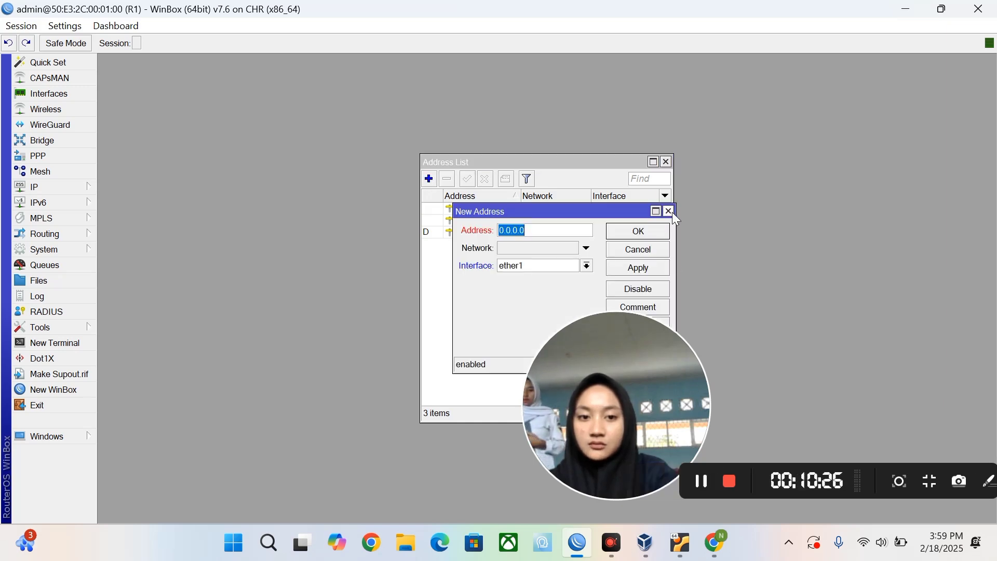
click(670, 211)
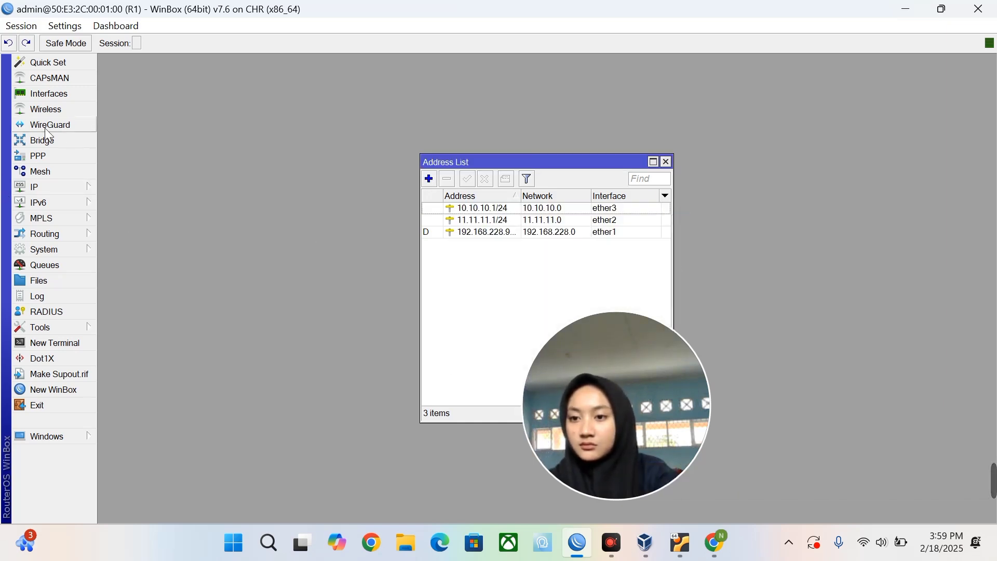
click(64, 183)
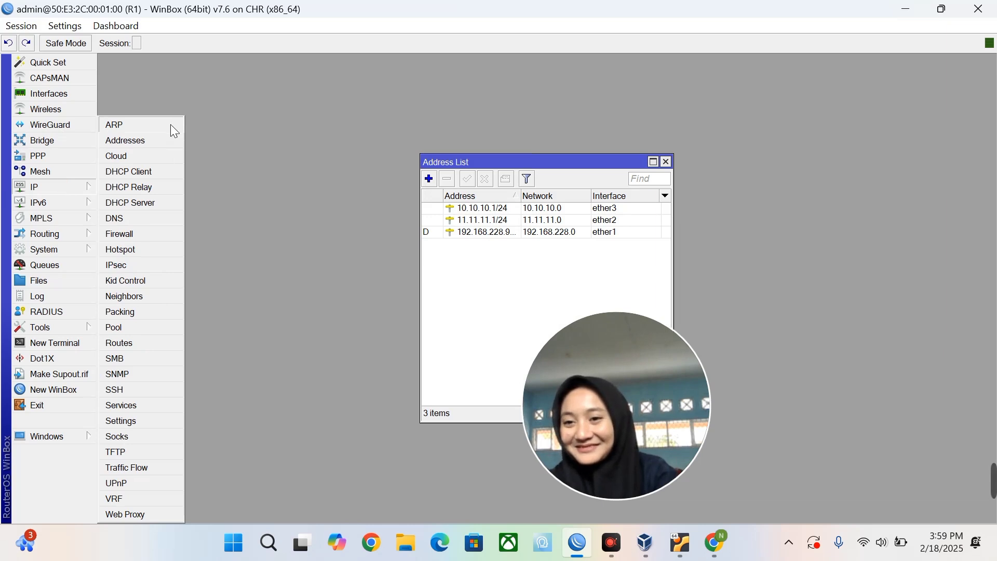
click(145, 204)
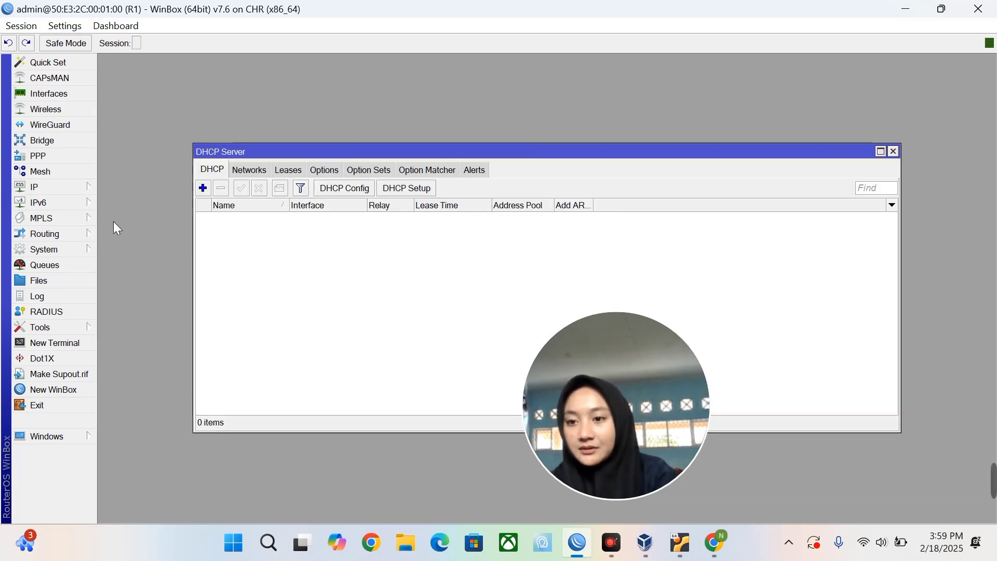
click(86, 186)
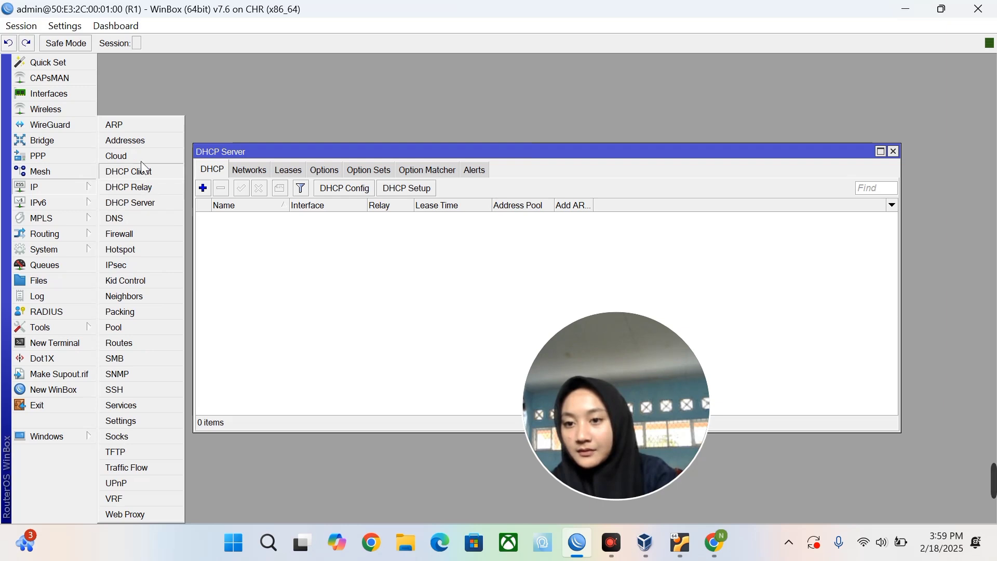
Add a Firewall NAT rule with Out. Interface ether1 and action masquerade.
click(128, 233)
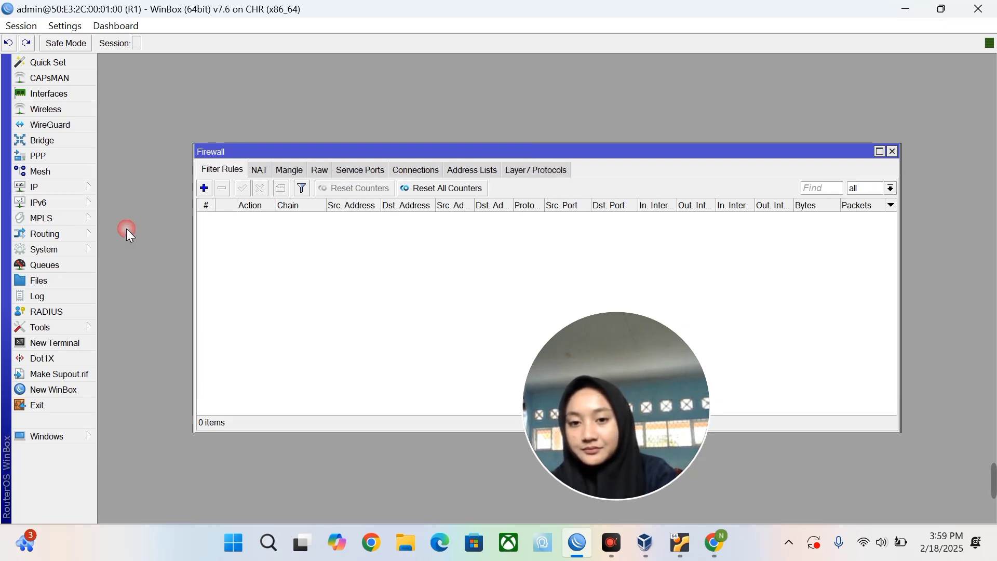
click(258, 171)
click(204, 188)
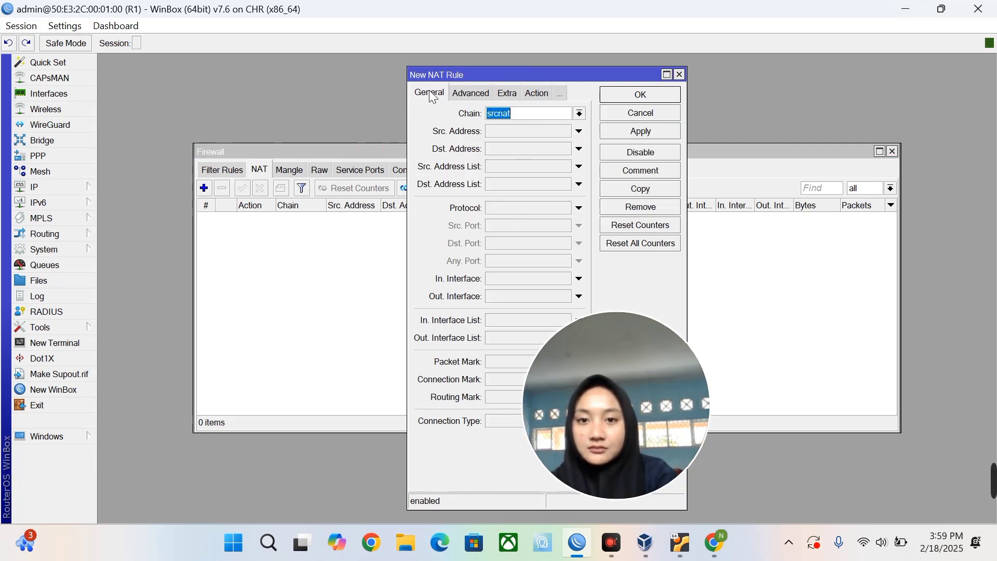
click(506, 295)
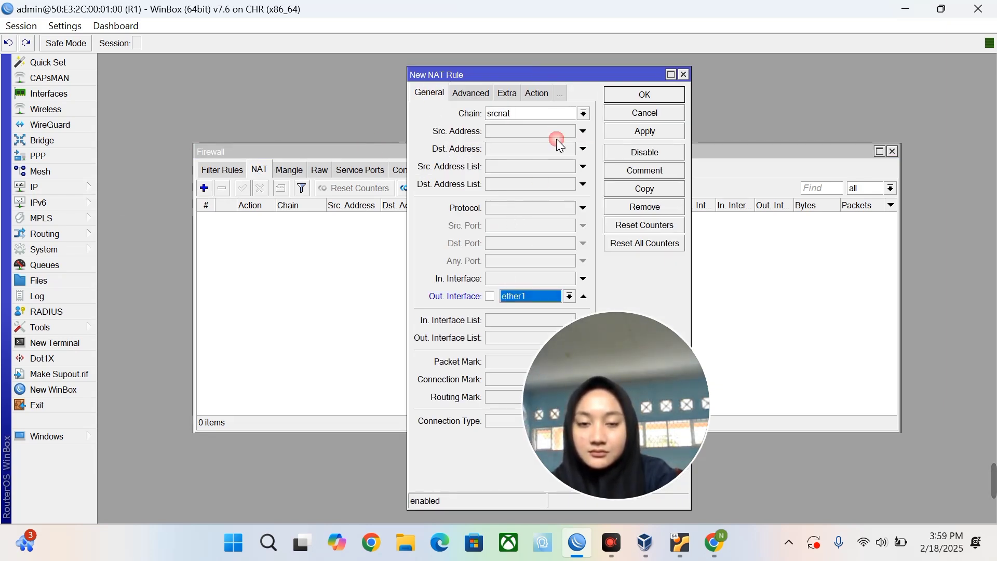
click(532, 87)
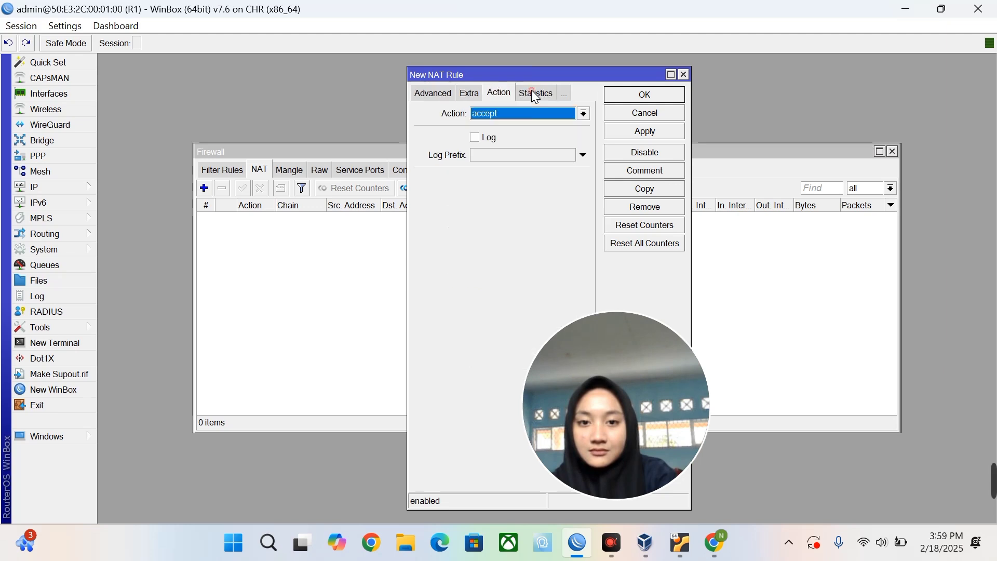
click(526, 111)
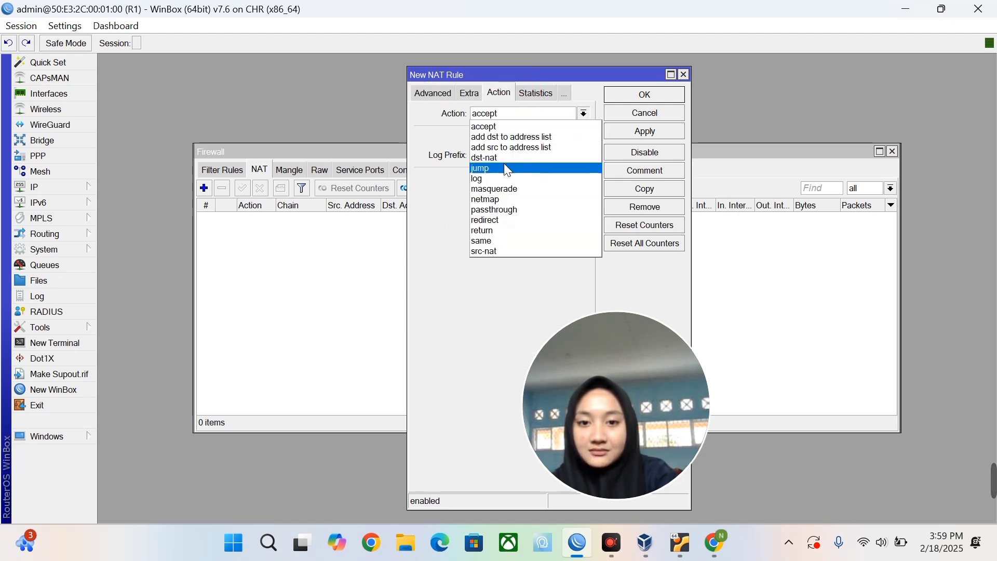
click(499, 190)
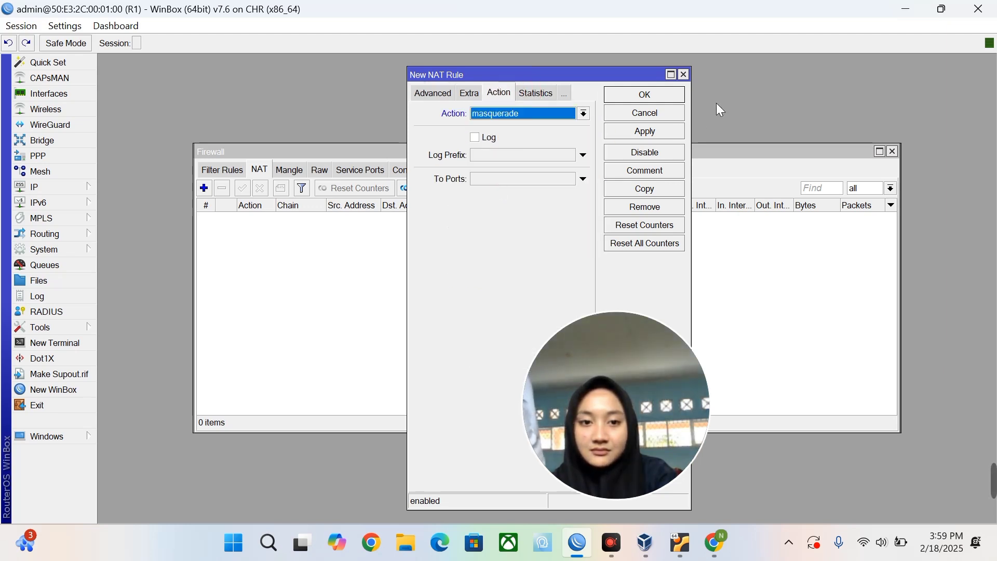
click(651, 134)
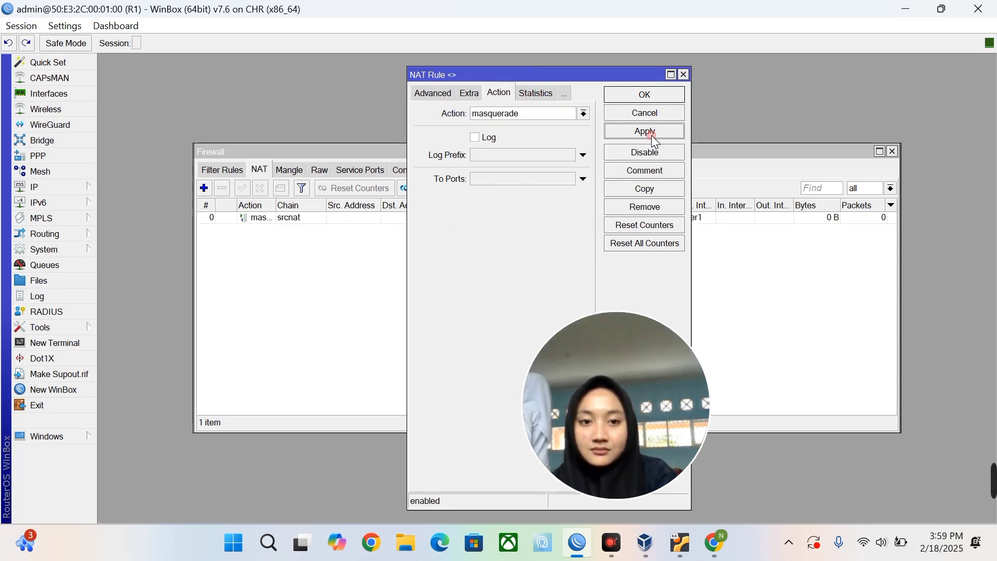
click(652, 96)
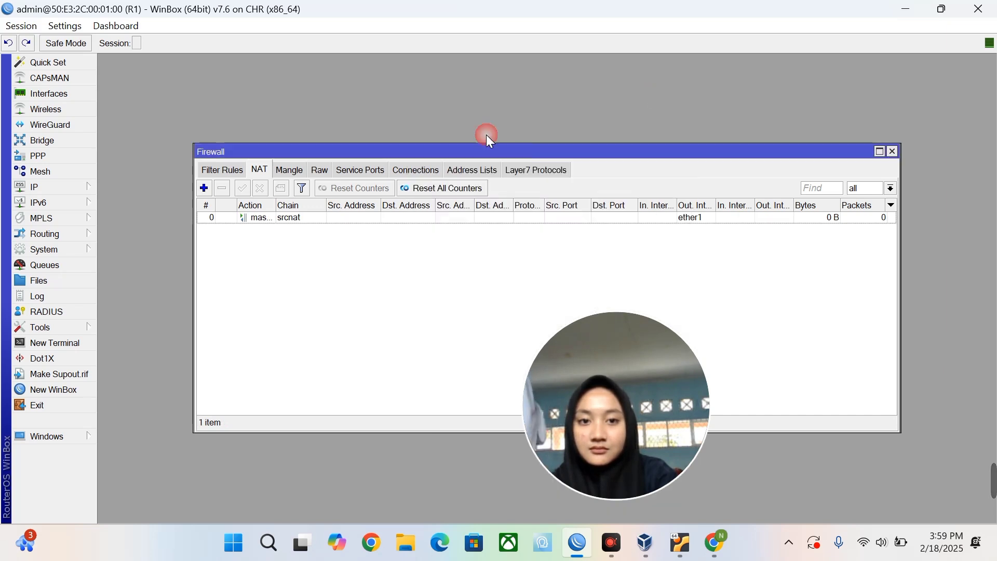
click(85, 187)
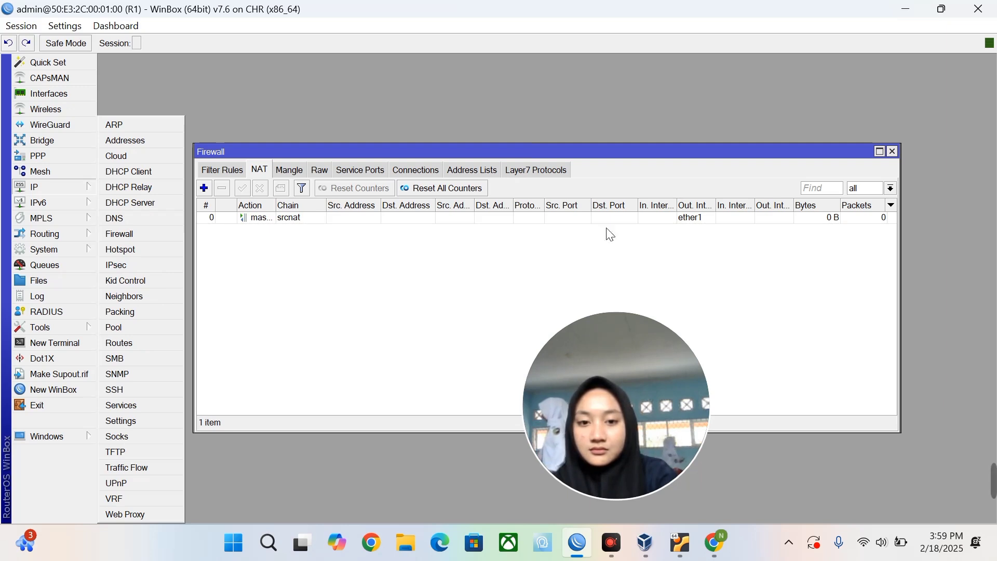
click(78, 234)
In a new WinBox, connect to RoMON through R1 and try neighbour 50:00:00:03:00:FD.
click(50, 391)
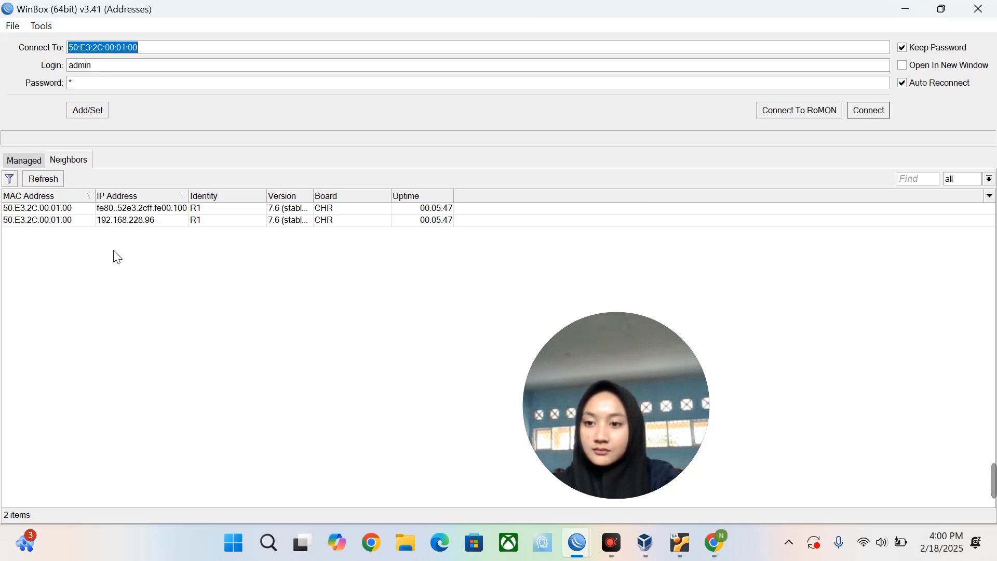
click(57, 222)
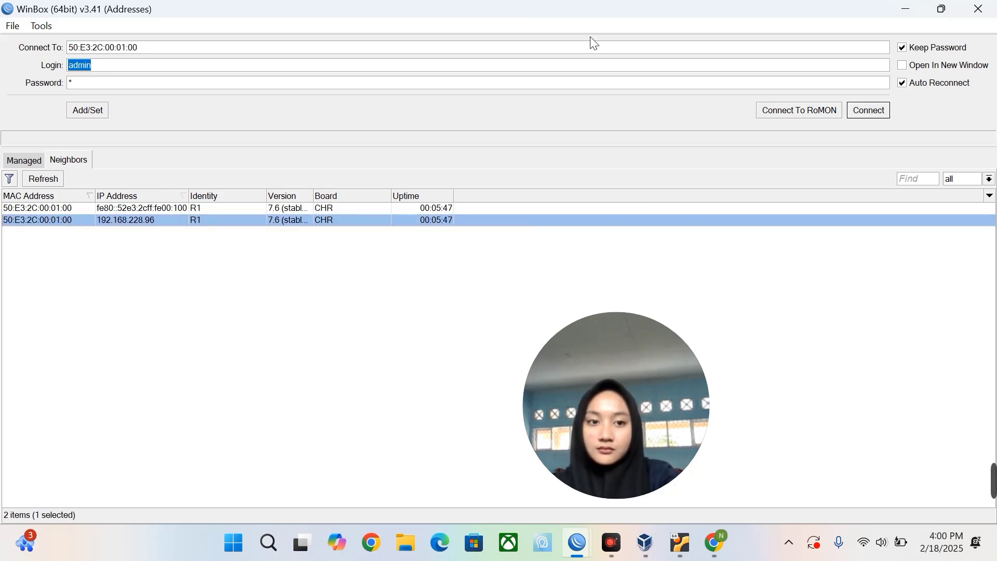
click(774, 115)
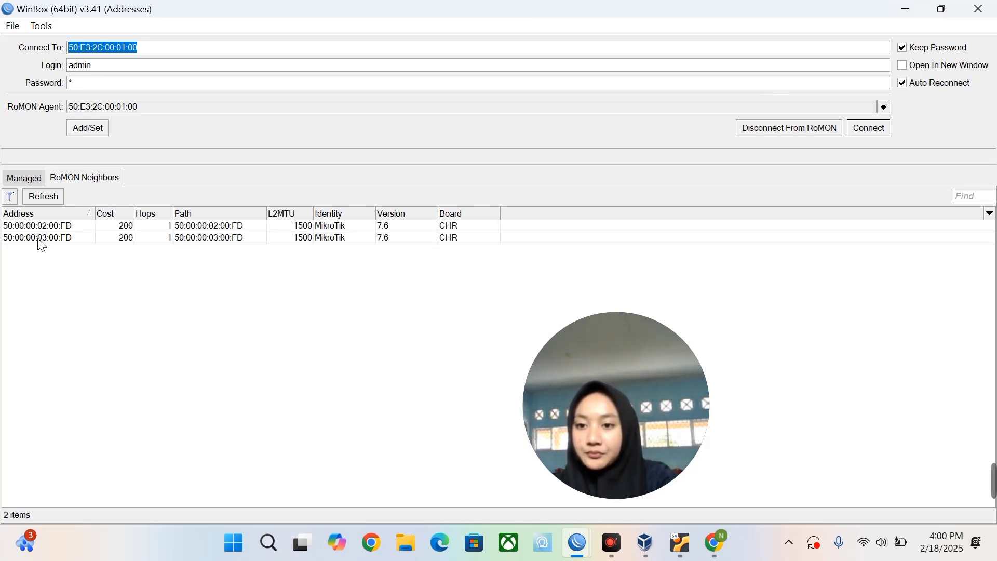
click(39, 238)
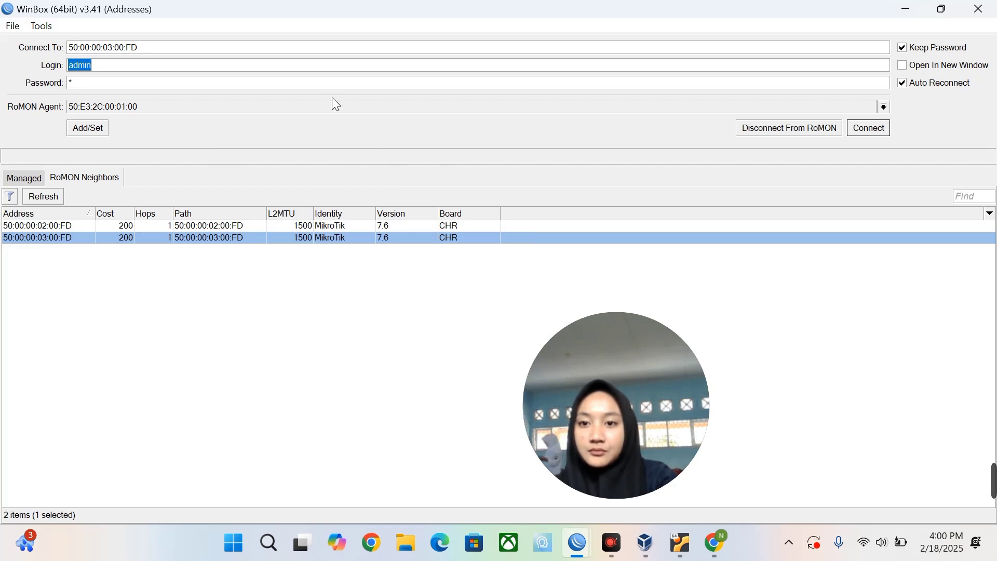
click(333, 82)
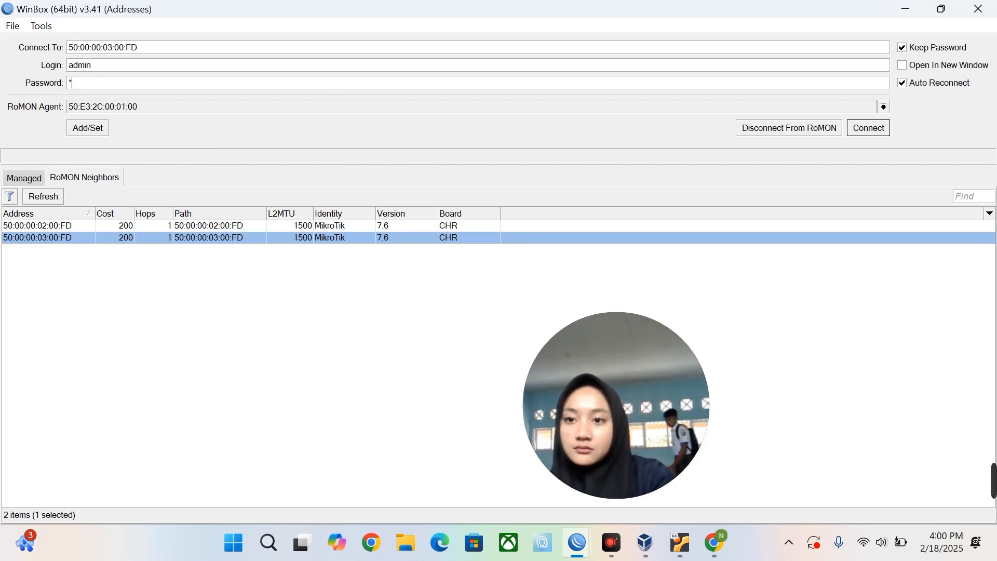
click(861, 130)
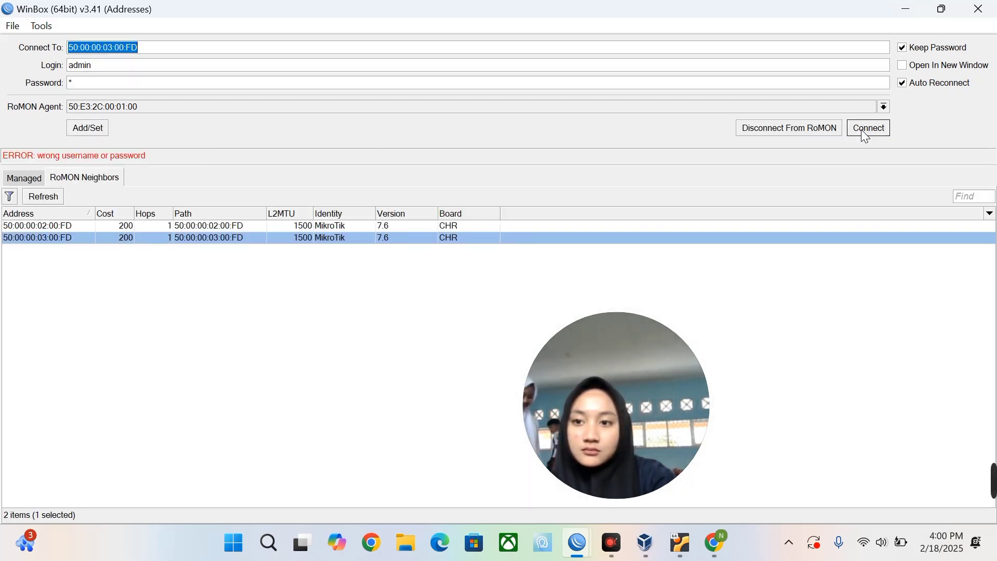
Select neighbour 50:00:00:02:00:FD and connect to it over RoMON.
click(53, 228)
double_click(53, 228)
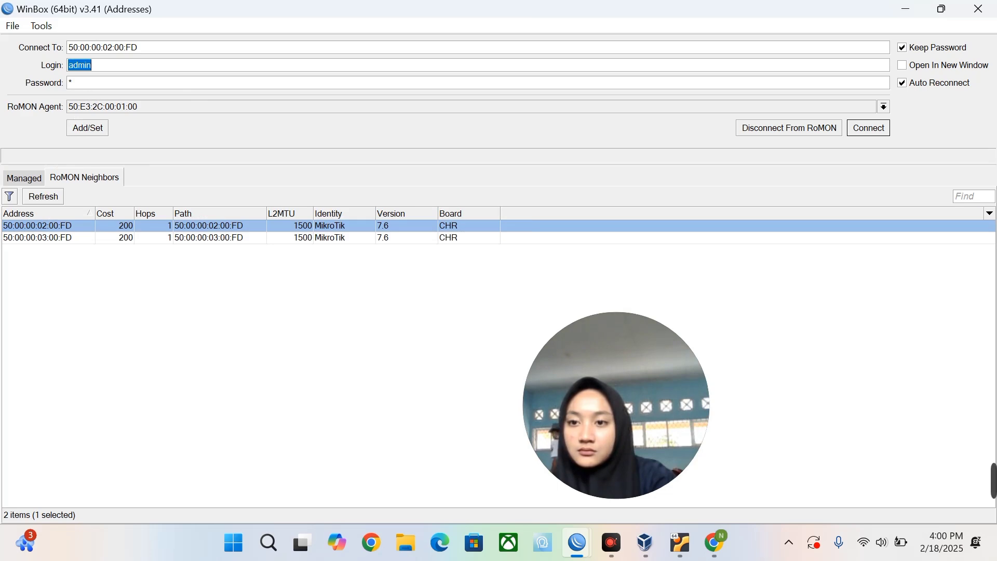
click(107, 83)
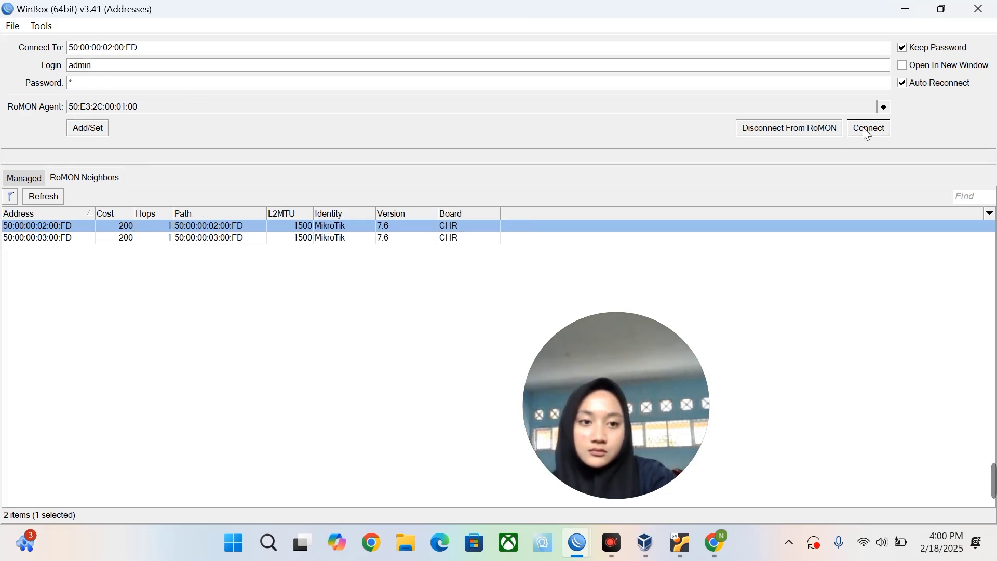
click(869, 130)
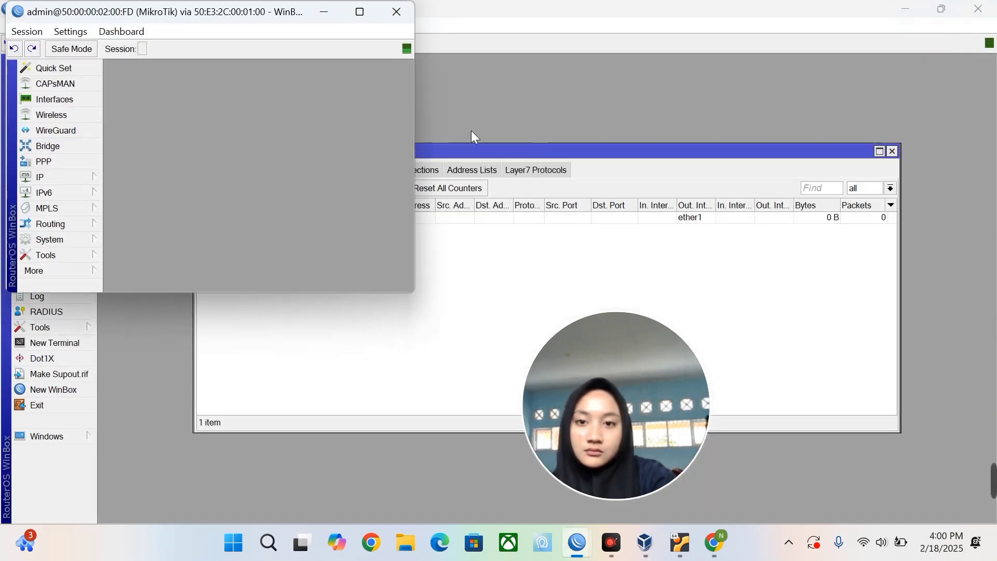
Maximize the new session and set its System Identity to R2, applying and confirming it.
click(359, 12)
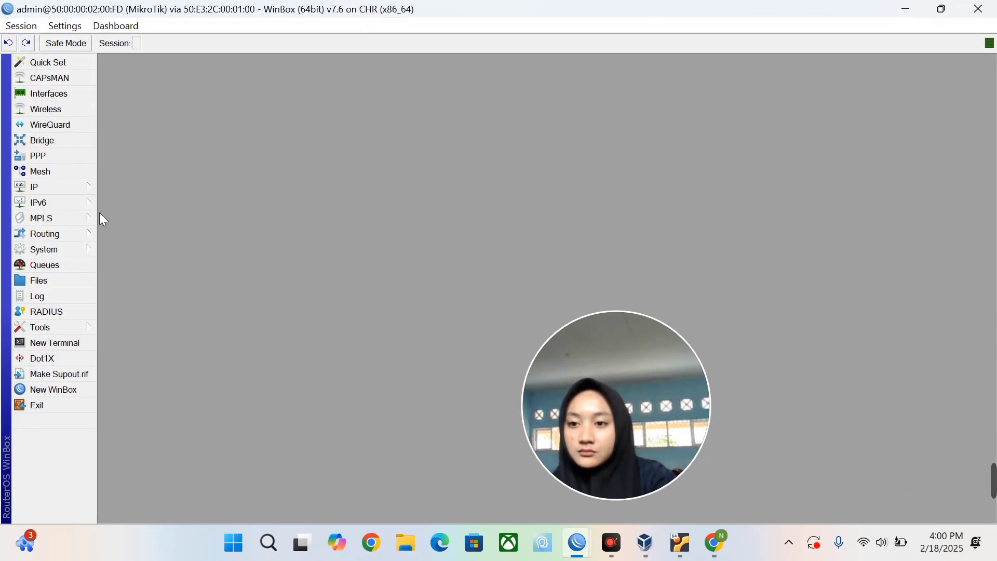
click(63, 250)
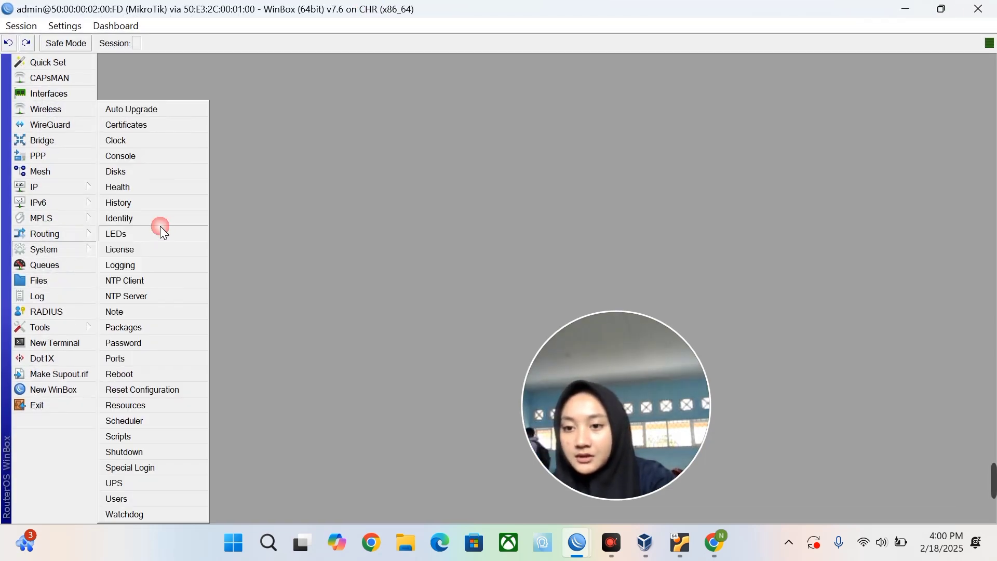
click(130, 216)
text(r2)
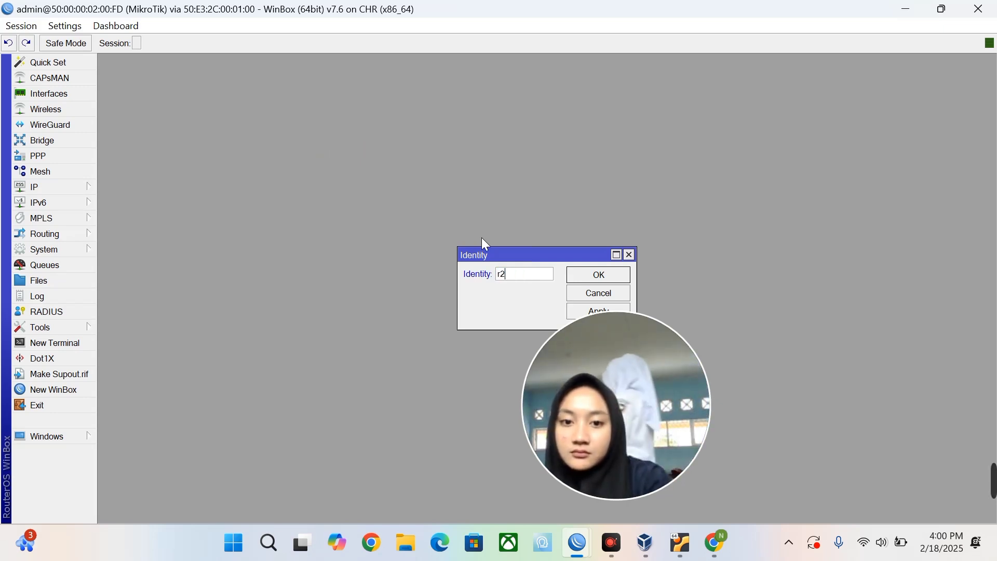
key(BackSpace)
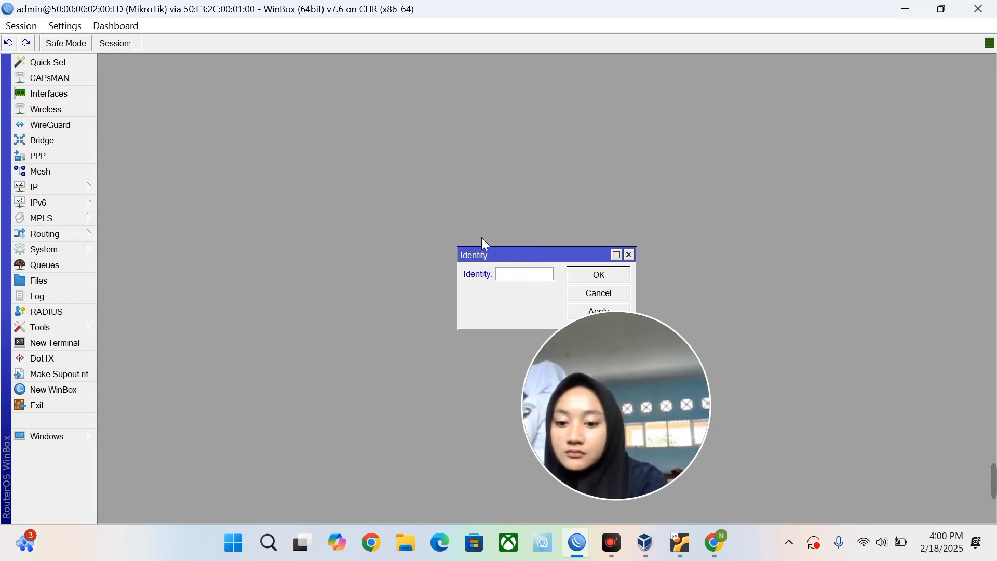
text(R2)
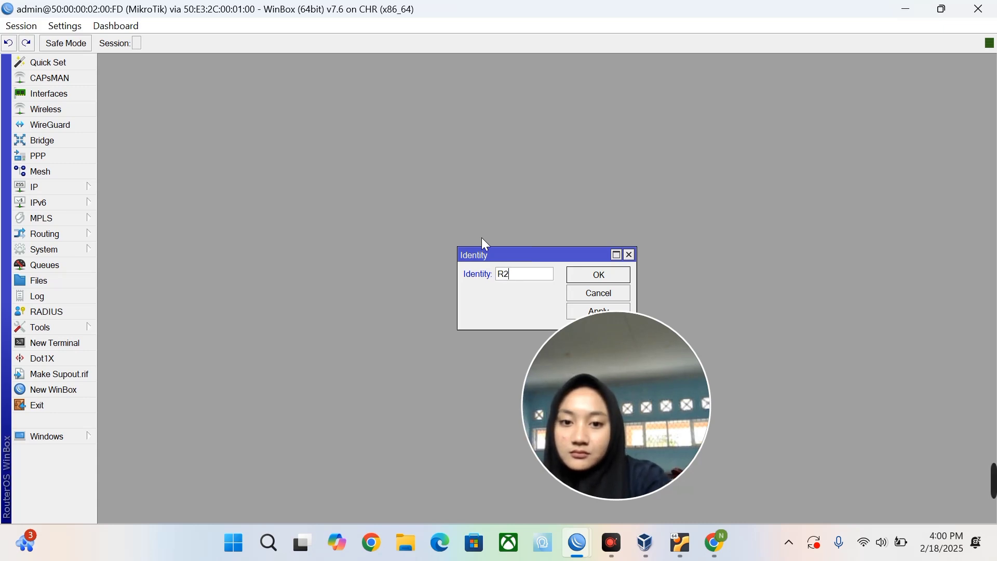
click(575, 315)
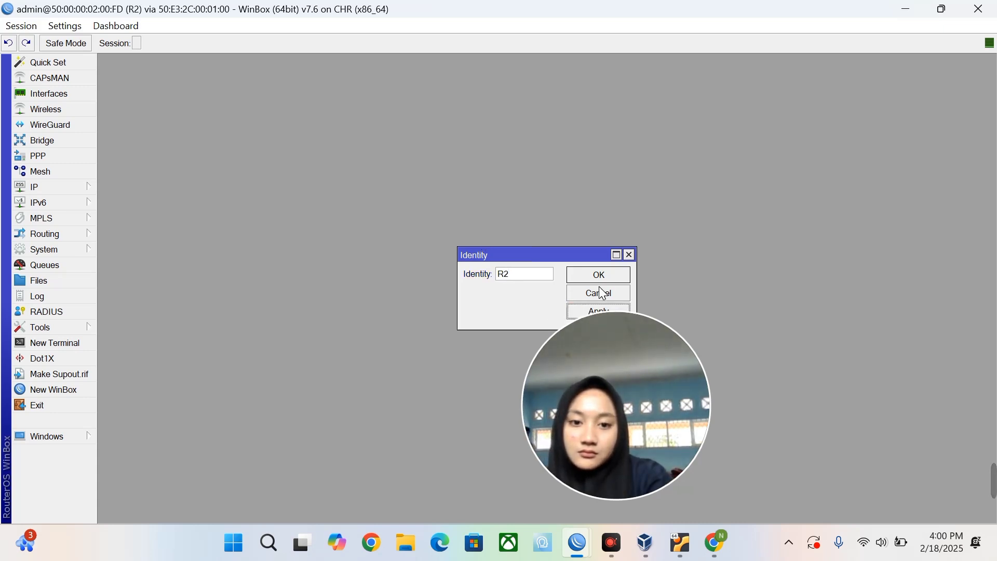
click(593, 271)
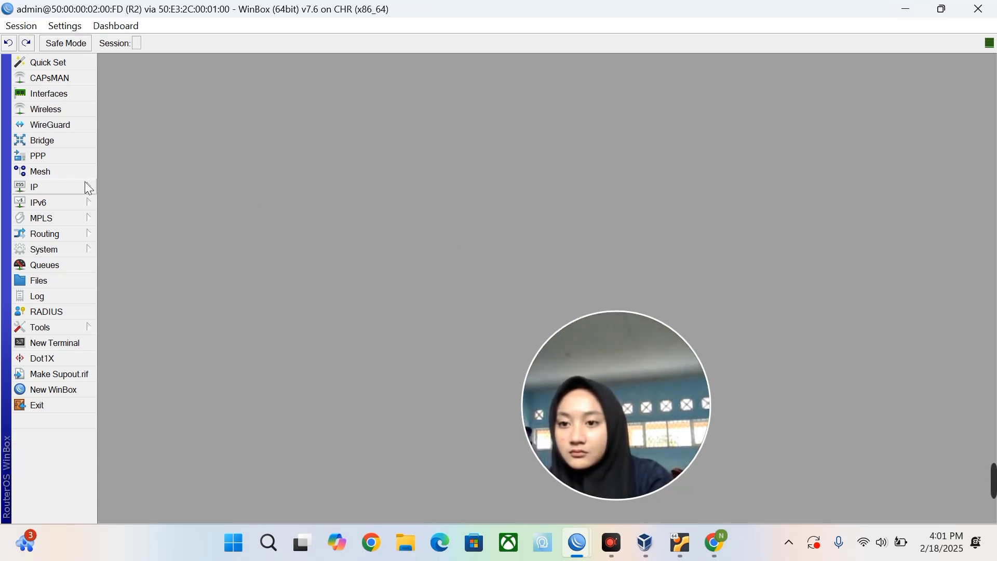
click(52, 187)
Add address 11.11.11.2/24 on ether1 in IP > Addresses.
click(154, 143)
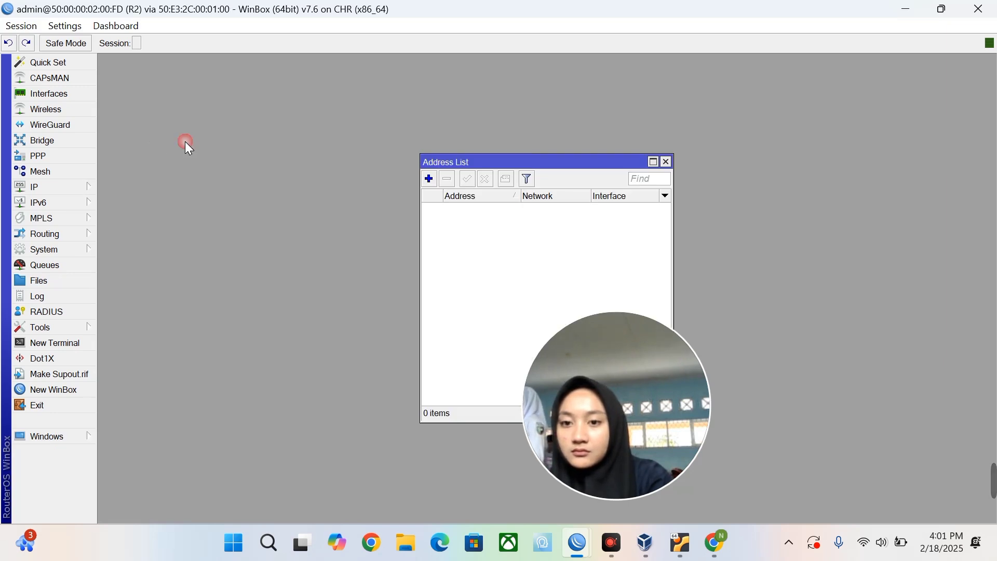
click(429, 179)
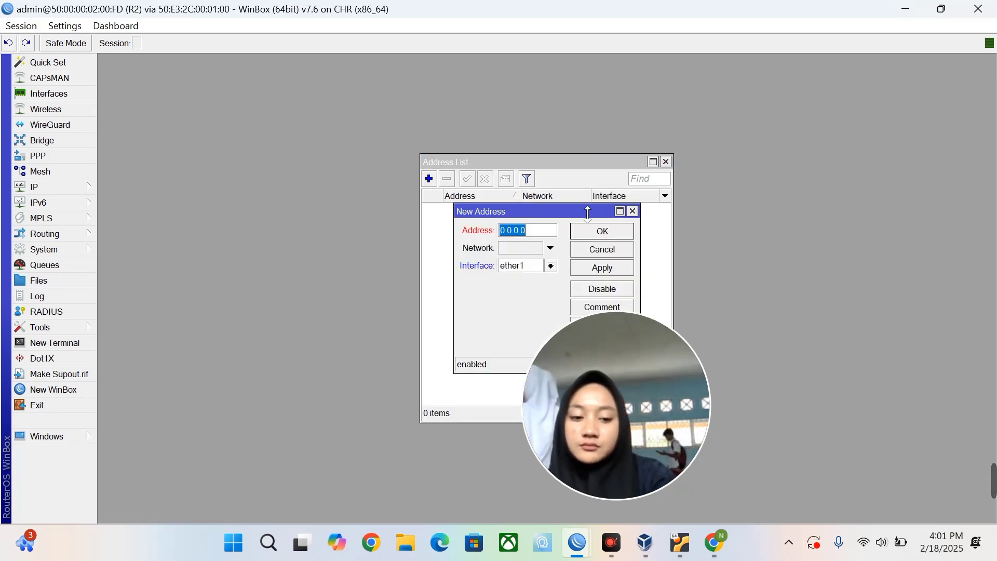
key(BackSpace)
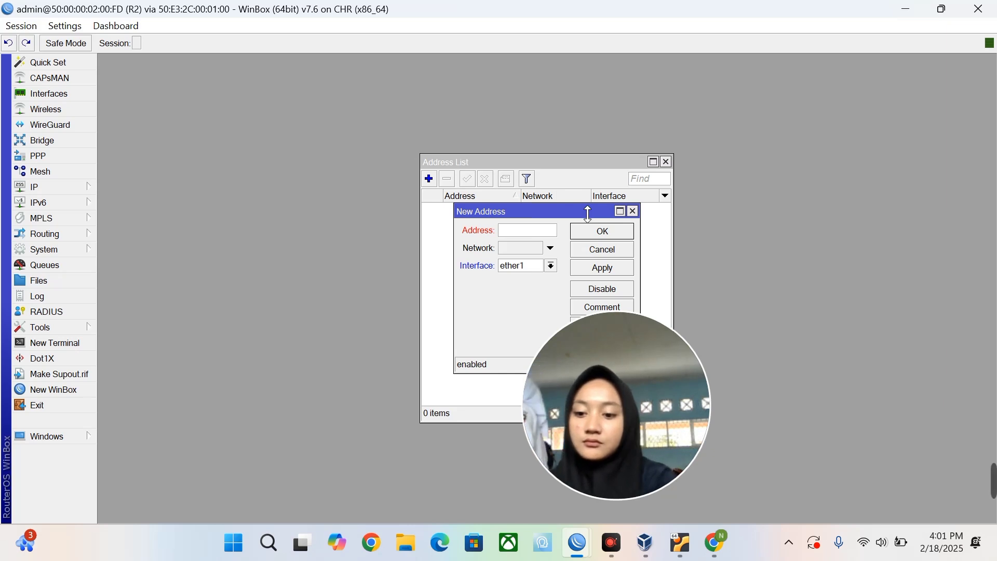
text(11.)
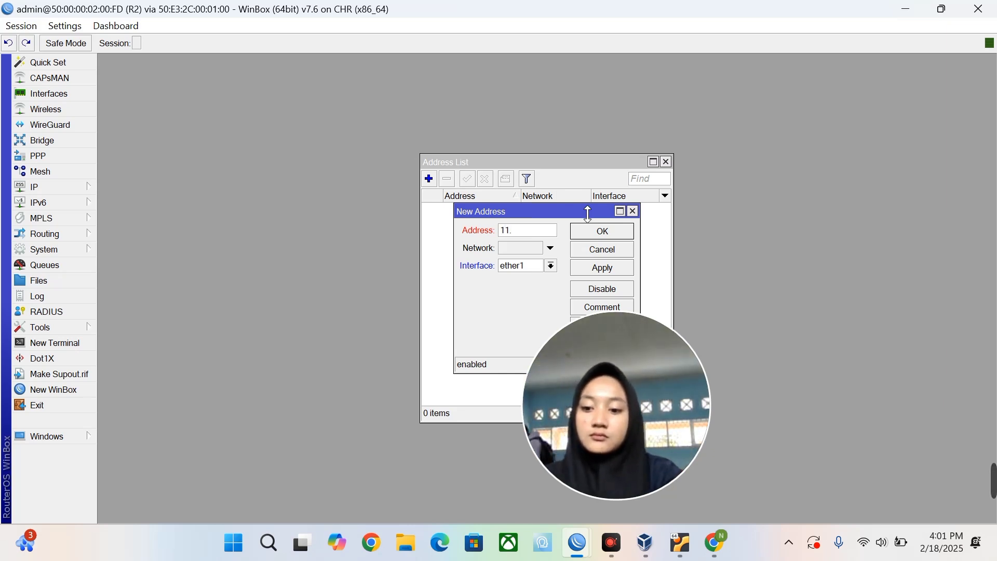
text(11.)
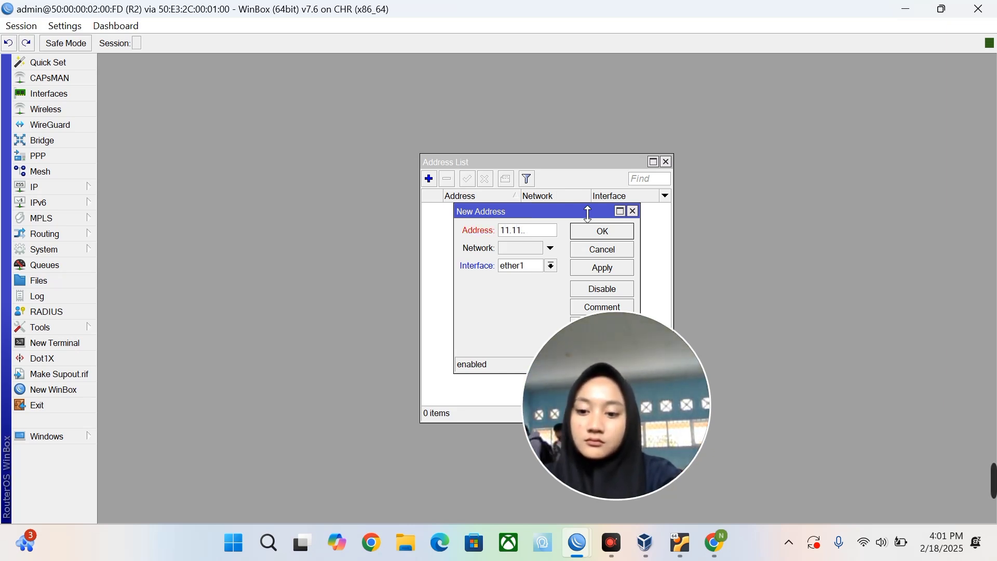
text(2/24)
key(BackSpace)
key(BackSpace)
key(BackSpace)
key(BackSpace)
text(2/24)
key(BackSpace)
key(BackSpace)
key(BackSpace)
key(BackSpace)
text(11.2/24)
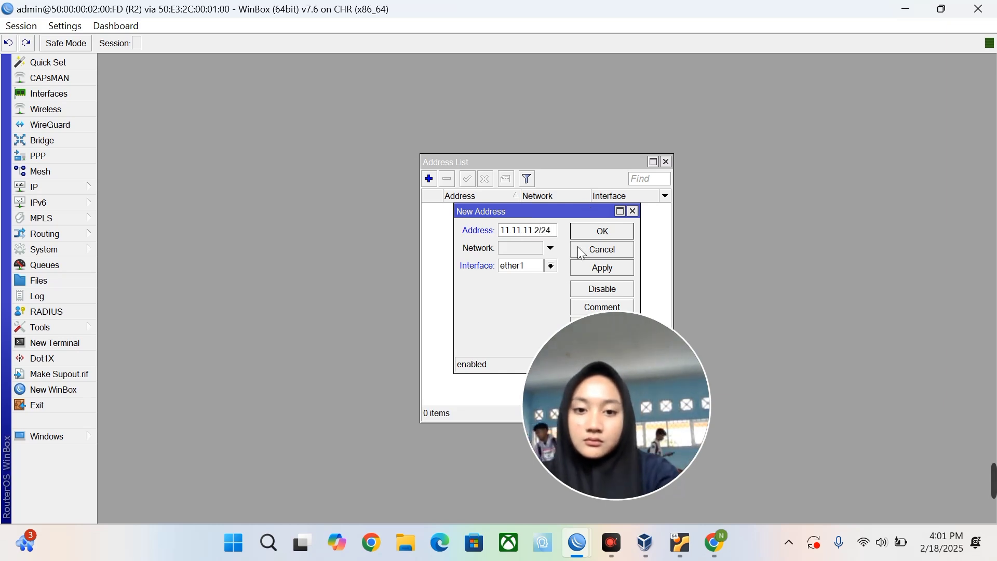
click(551, 265)
click(539, 289)
click(548, 268)
click(547, 279)
drag(640, 226, 696, 225)
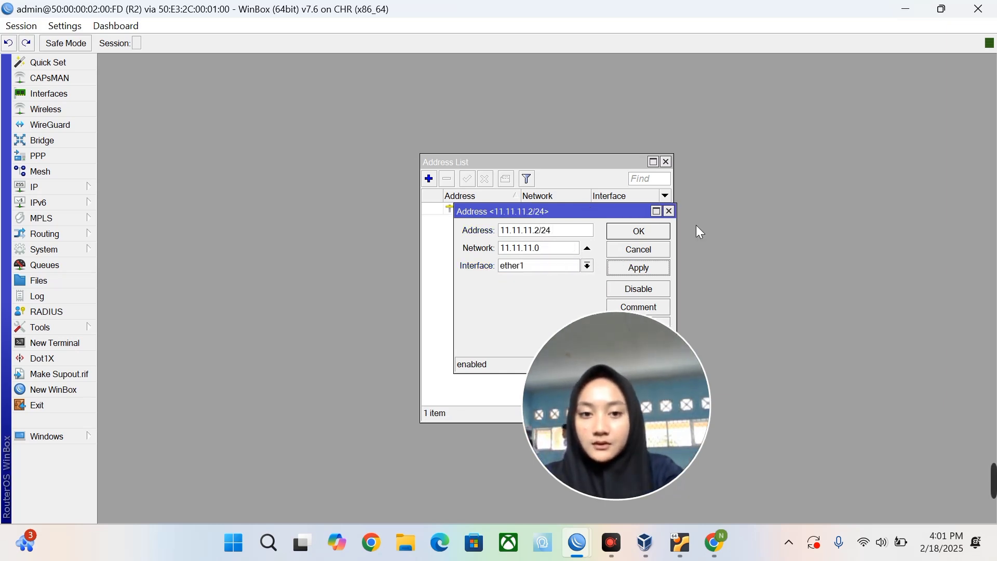
click(638, 231)
Add address 12.12.12.1/24 on ether2.
click(429, 179)
text(12.12.12.)
text(1/24)
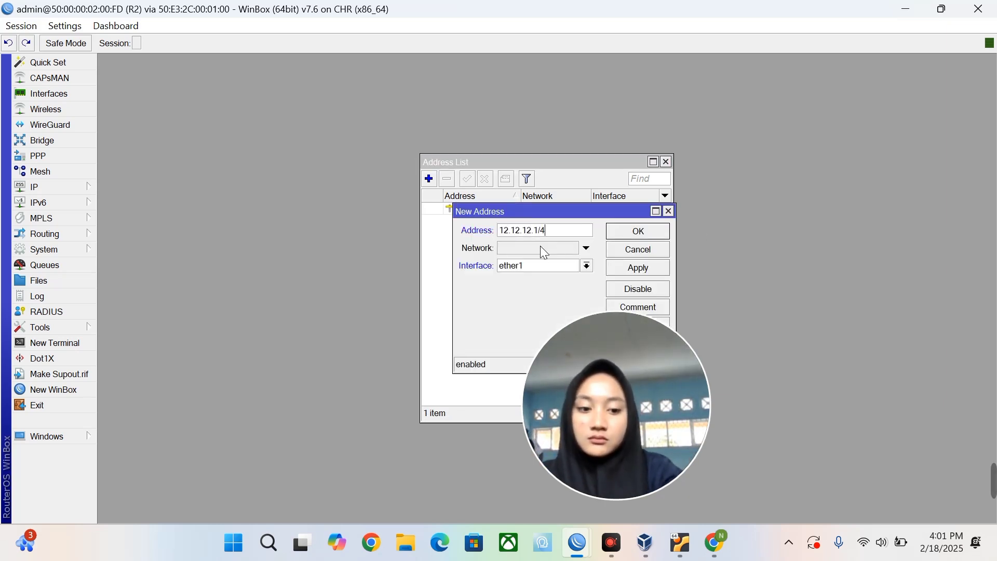
click(543, 266)
click(543, 297)
click(644, 231)
In IP > DNS, make 8.8.4.4 R2's server, enable Allow Remote Requests, and save.
click(58, 186)
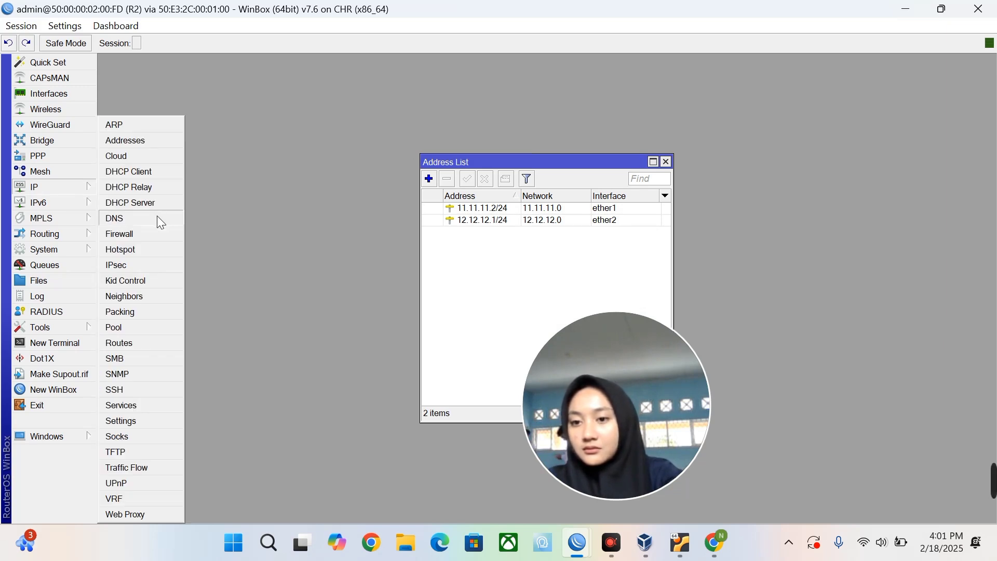
click(156, 216)
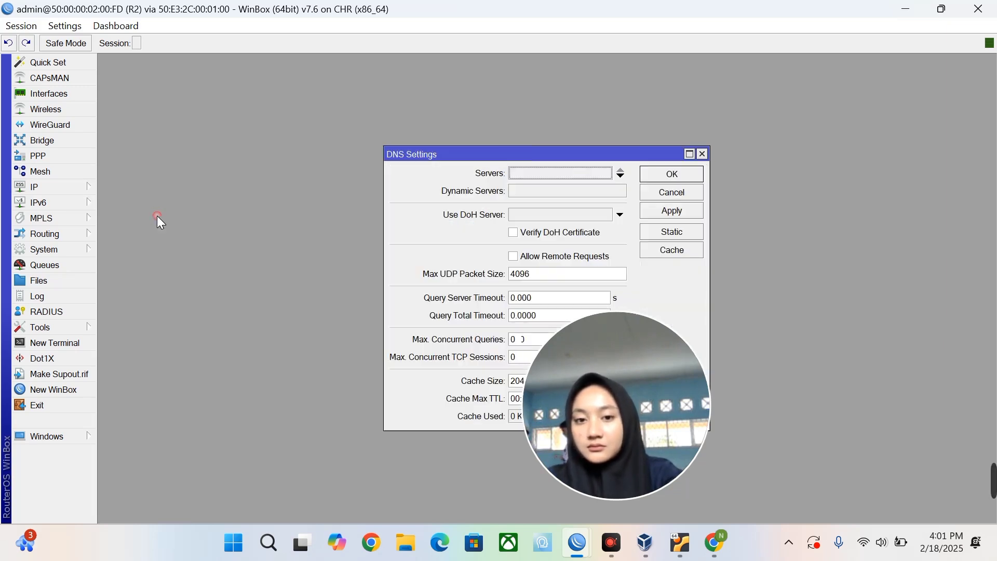
click(569, 173)
text(8.8.8.8)
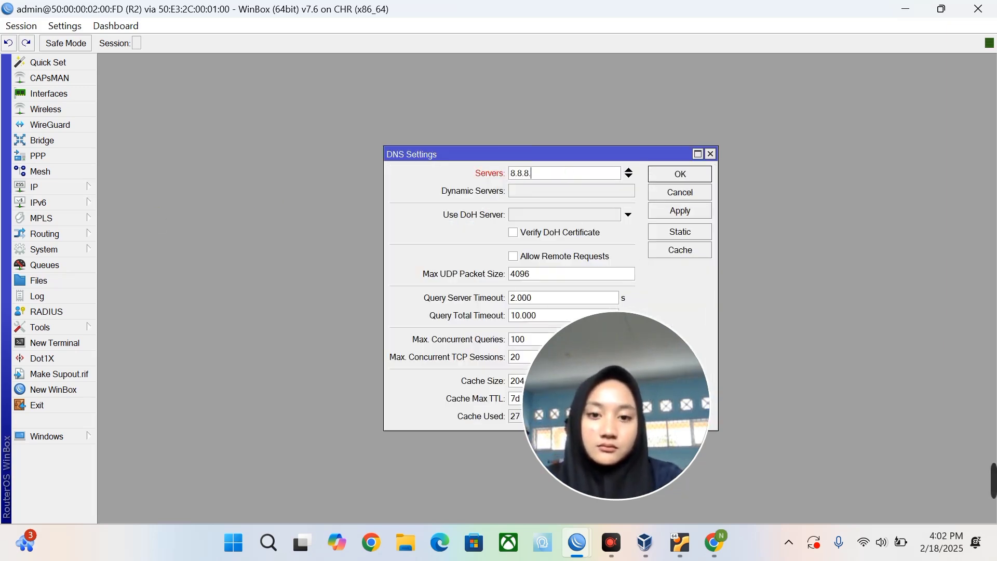
click(628, 176)
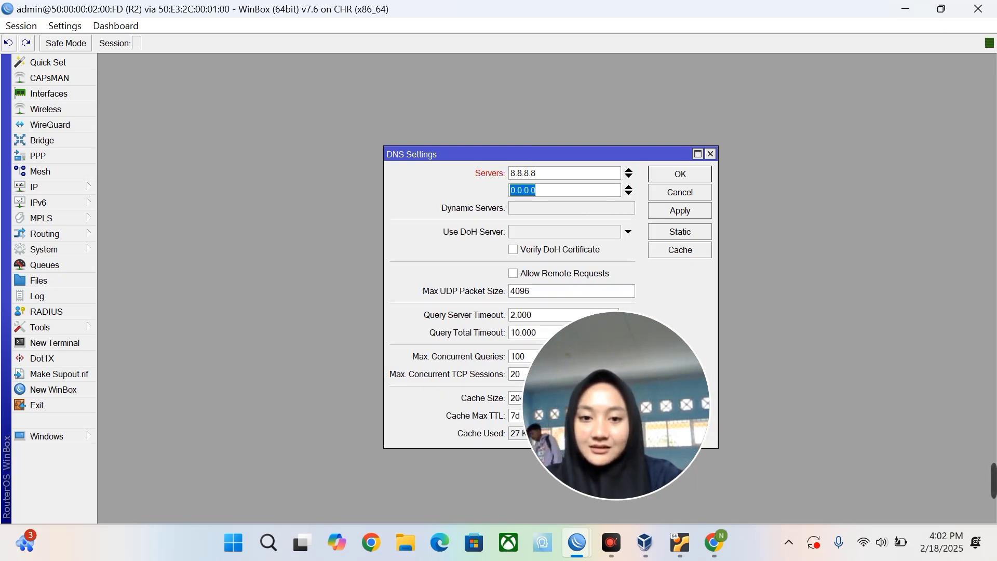
click(533, 281)
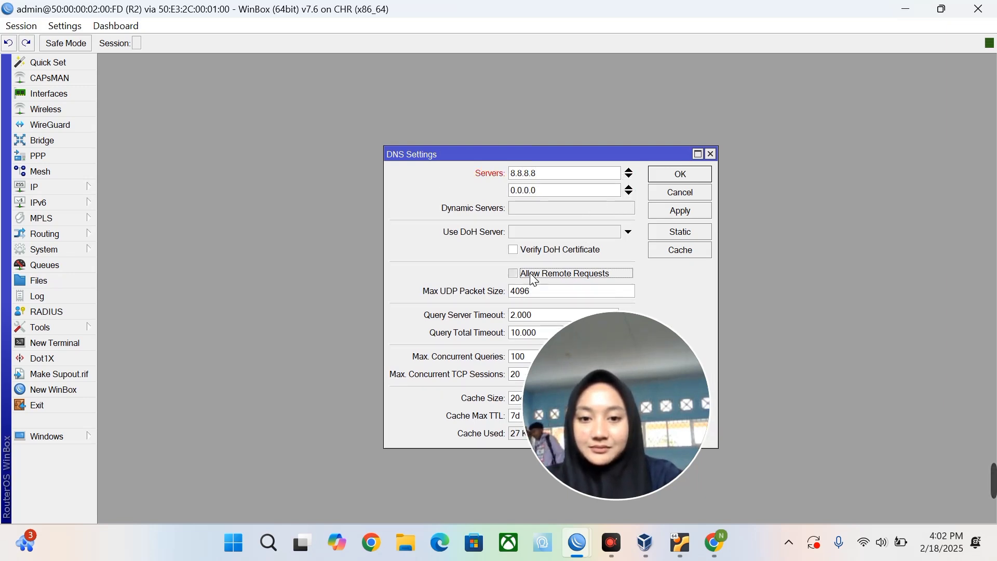
click(543, 196)
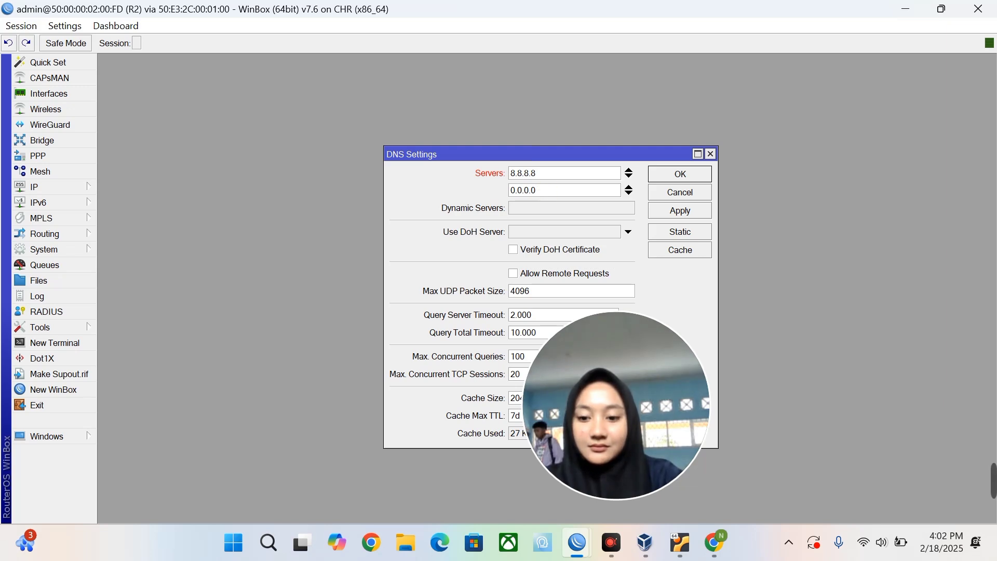
key(BackSpace)
key(BackSpace)
key(BackSpace)
key(BackSpace)
key(BackSpace)
key(BackSpace)
key(BackSpace)
key(BackSpace)
key(BackSpace)
key(BackSpace)
key(BackSpace)
key(BackSpace)
key(BackSpace)
key(BackSpace)
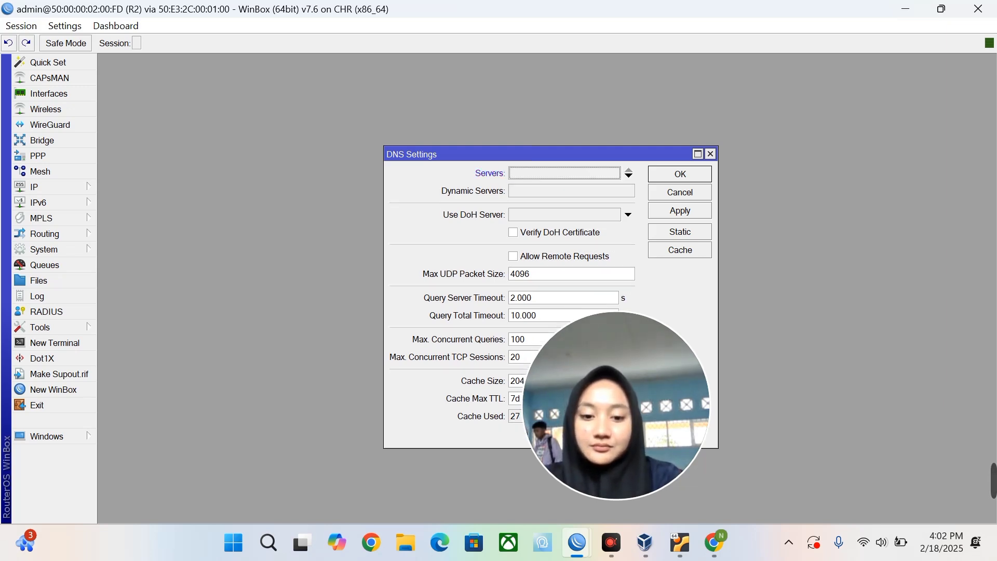
text(8.8.)
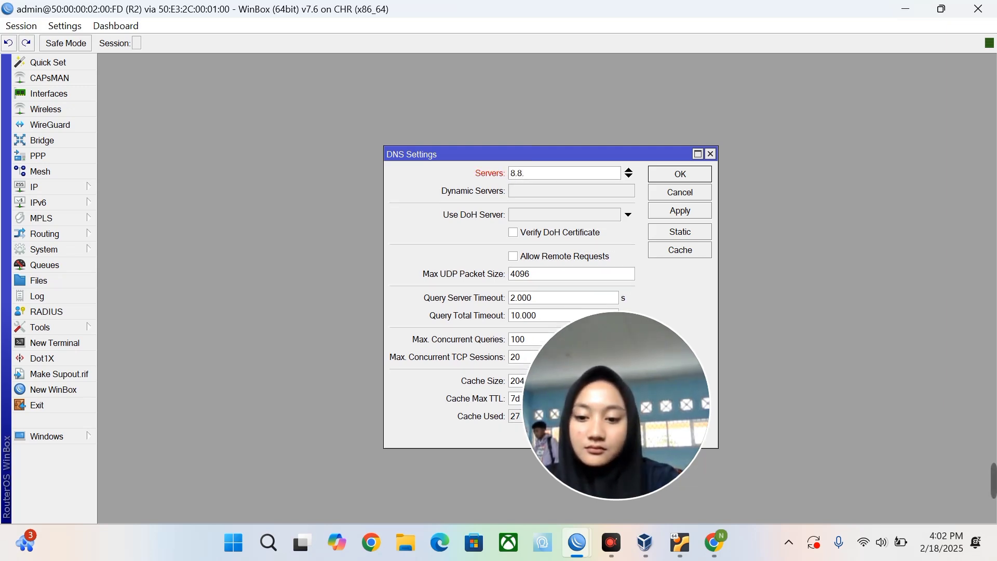
text(4.4)
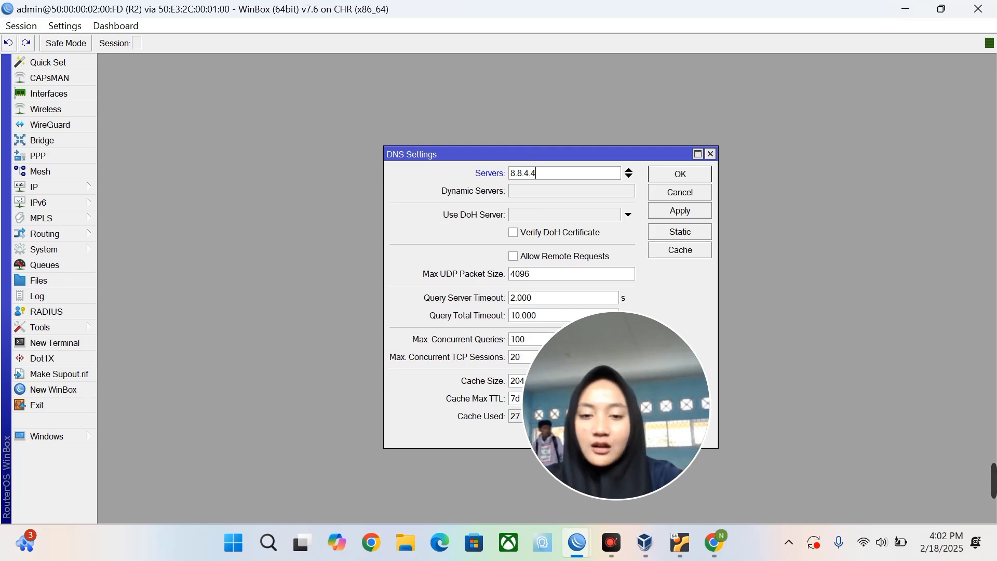
click(515, 256)
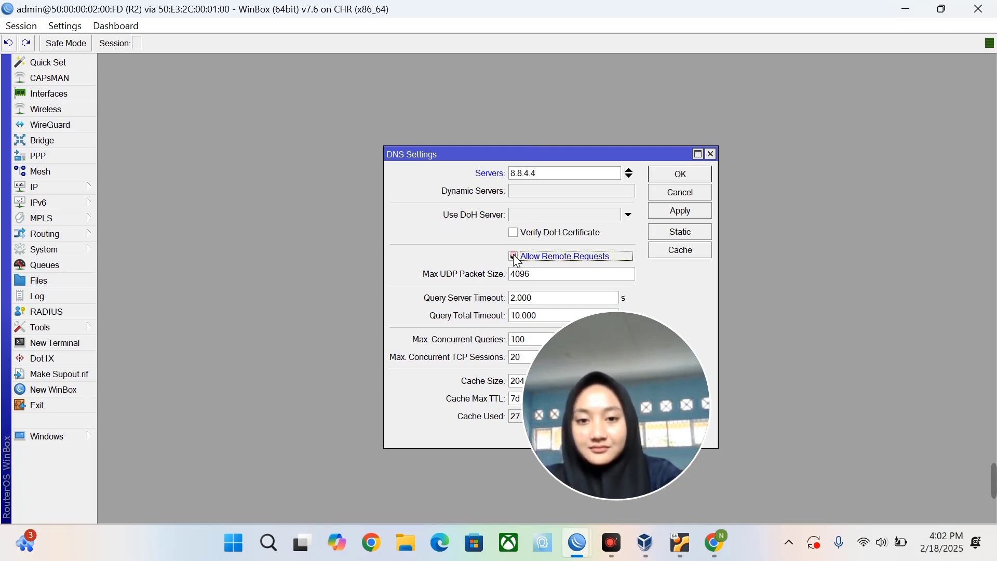
click(676, 212)
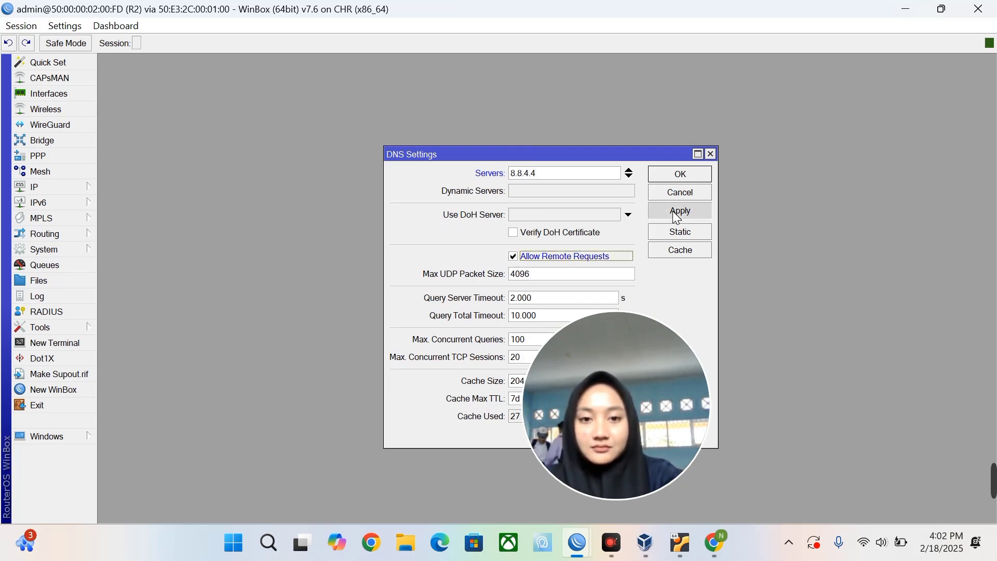
click(684, 171)
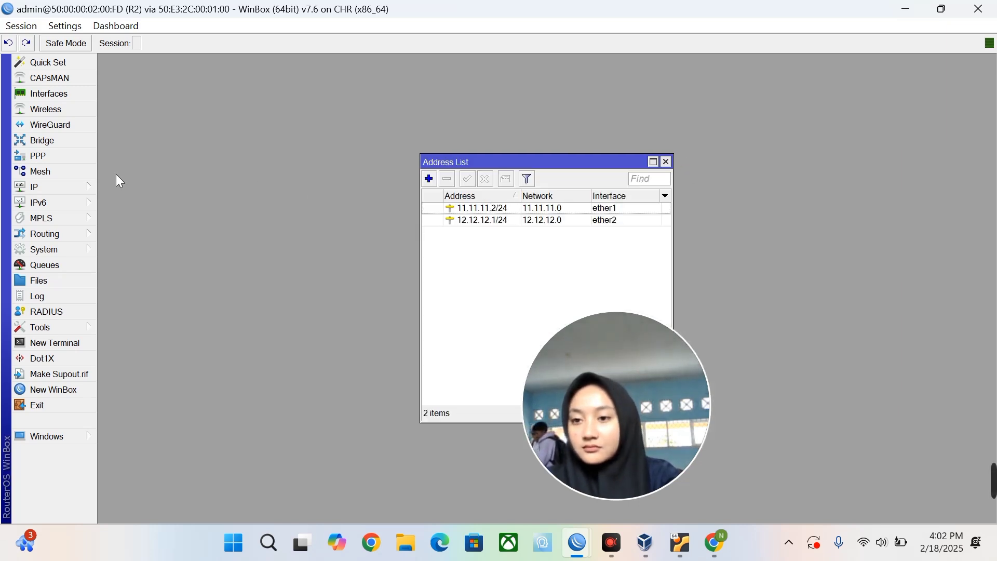
Add a srcnat firewall NAT rule on R2 with out interface ether1 and action masquerade.
click(71, 191)
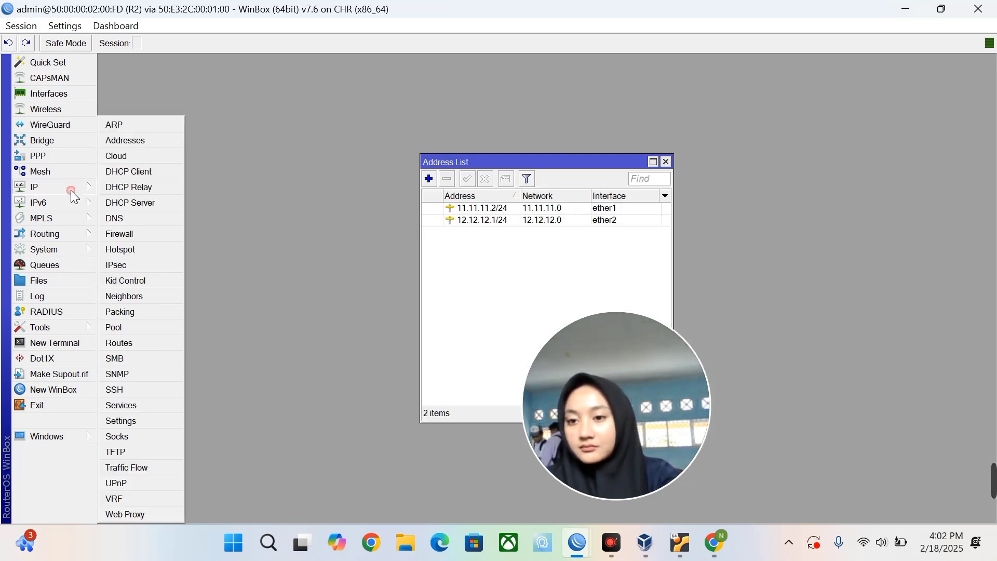
click(114, 234)
click(258, 170)
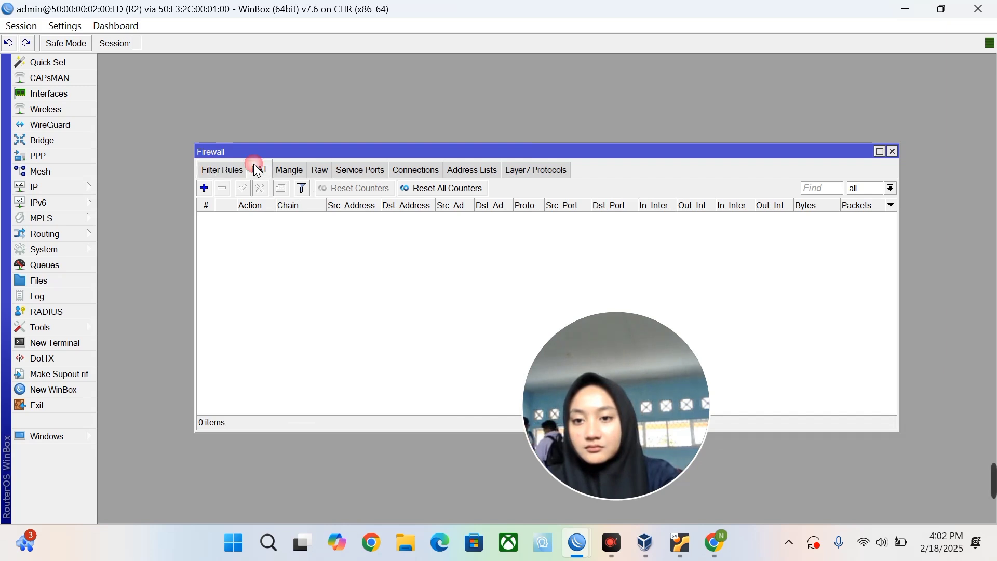
click(203, 188)
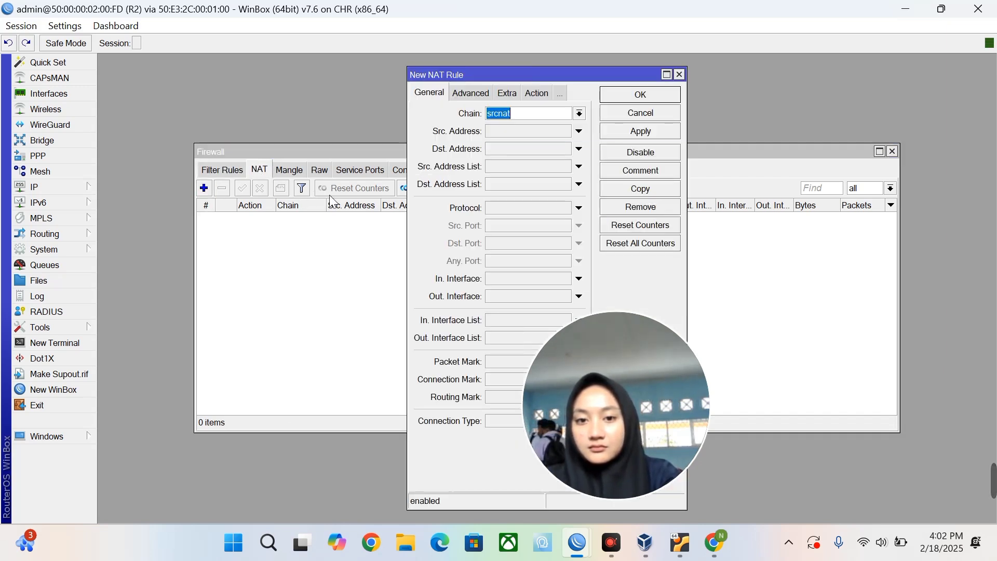
click(487, 295)
click(538, 94)
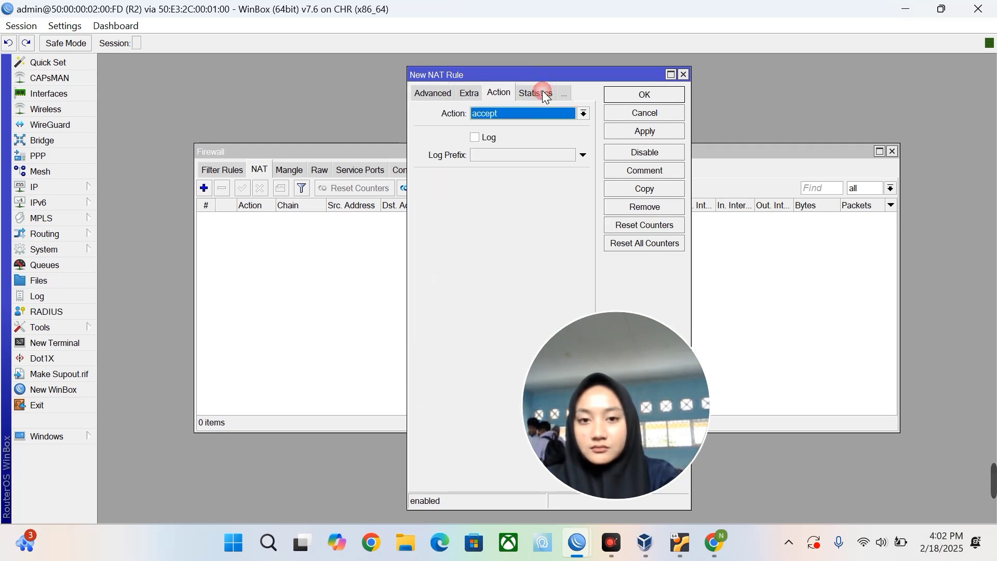
click(538, 112)
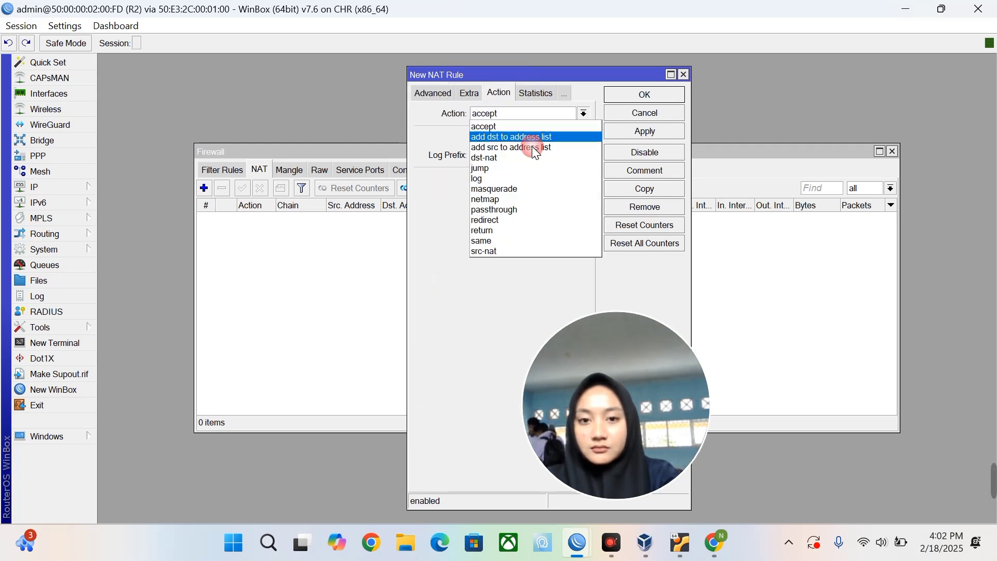
click(521, 189)
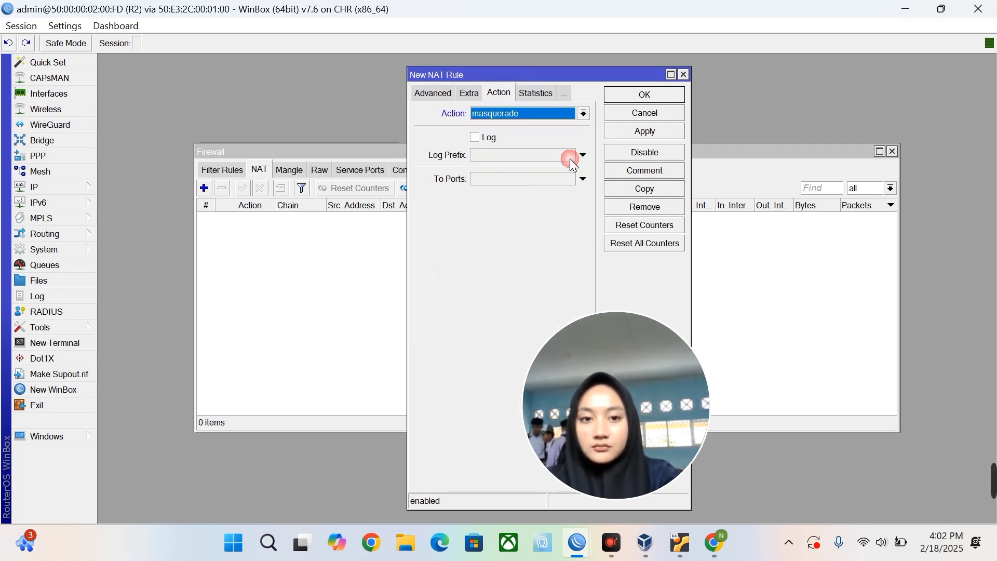
click(657, 133)
click(656, 98)
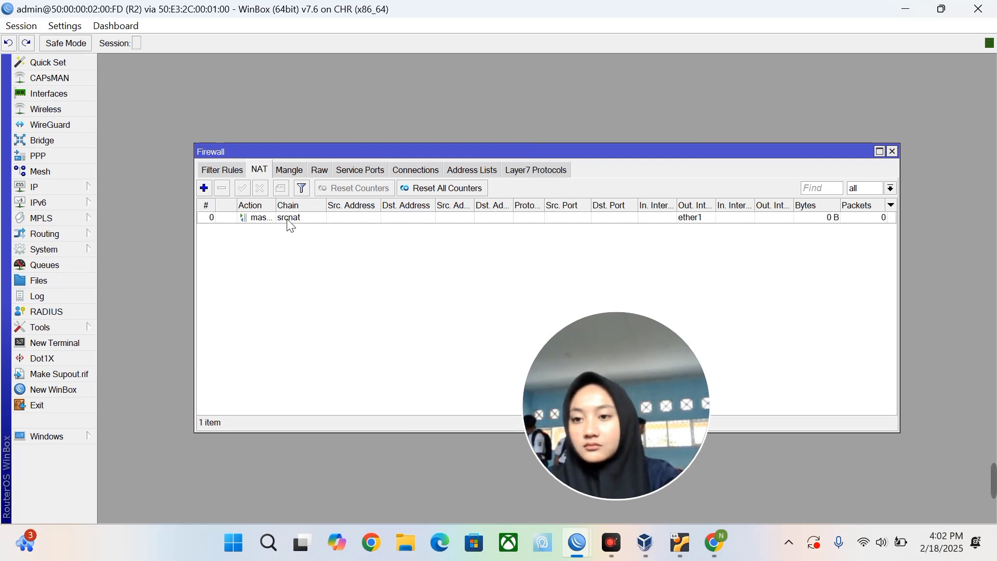
click(77, 187)
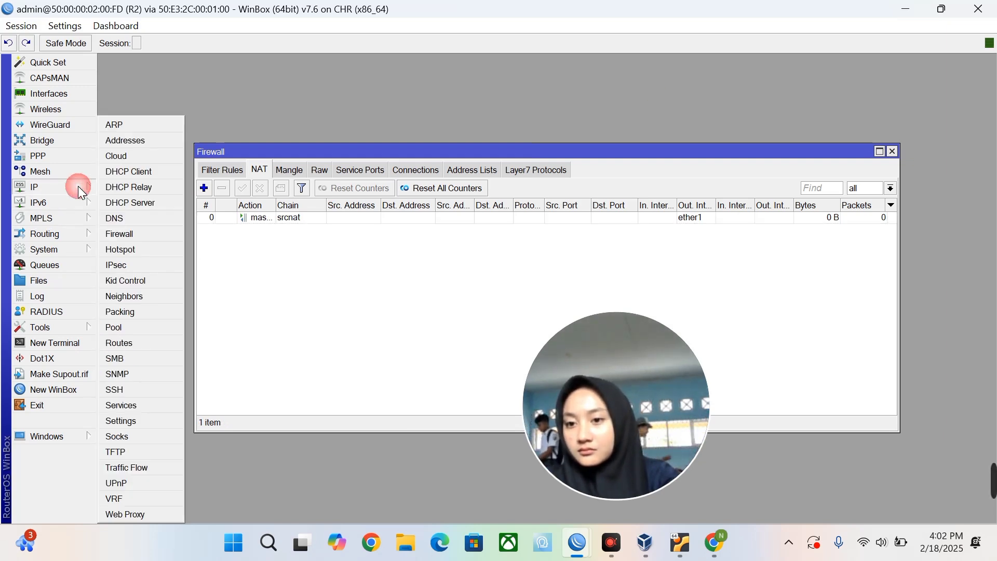
Run DHCP Setup on R2's ether2 with all default settings, then launch a new WinBox window.
click(146, 203)
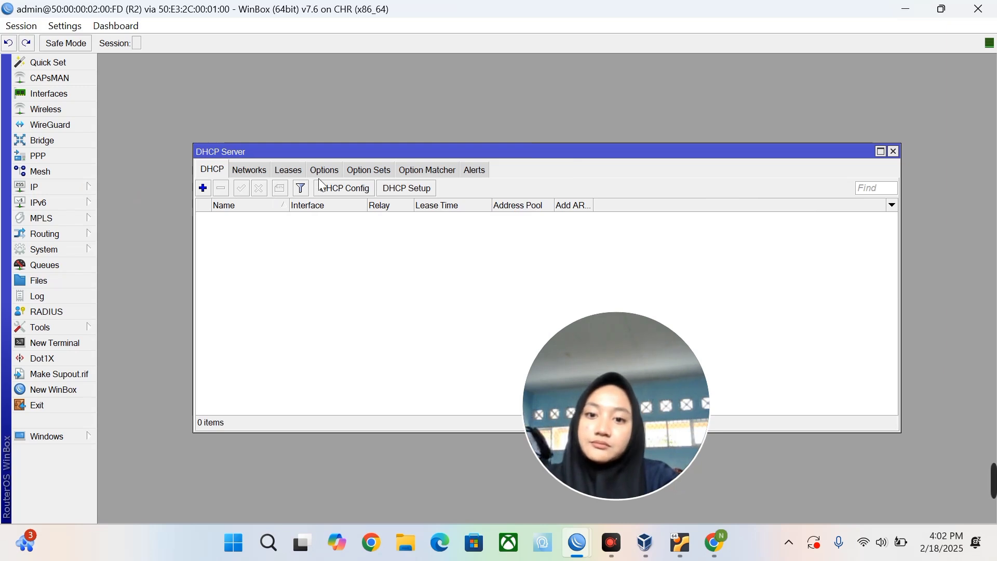
click(413, 186)
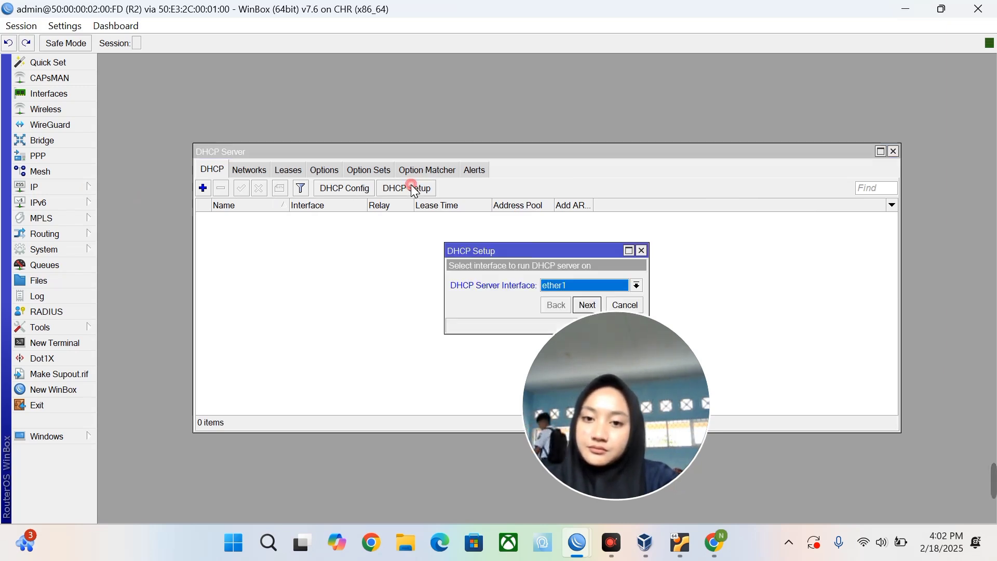
click(637, 286)
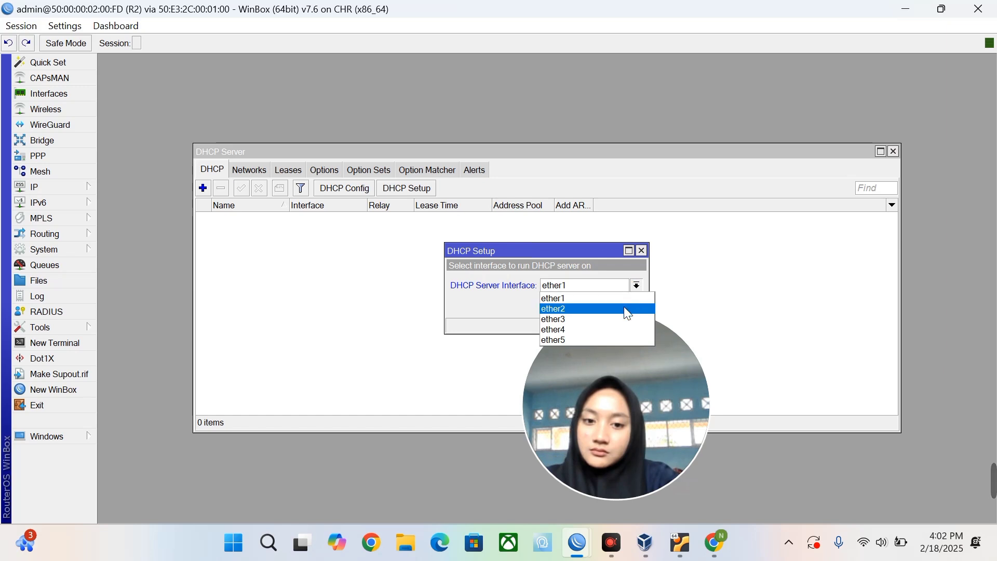
click(626, 308)
click(586, 306)
click(586, 307)
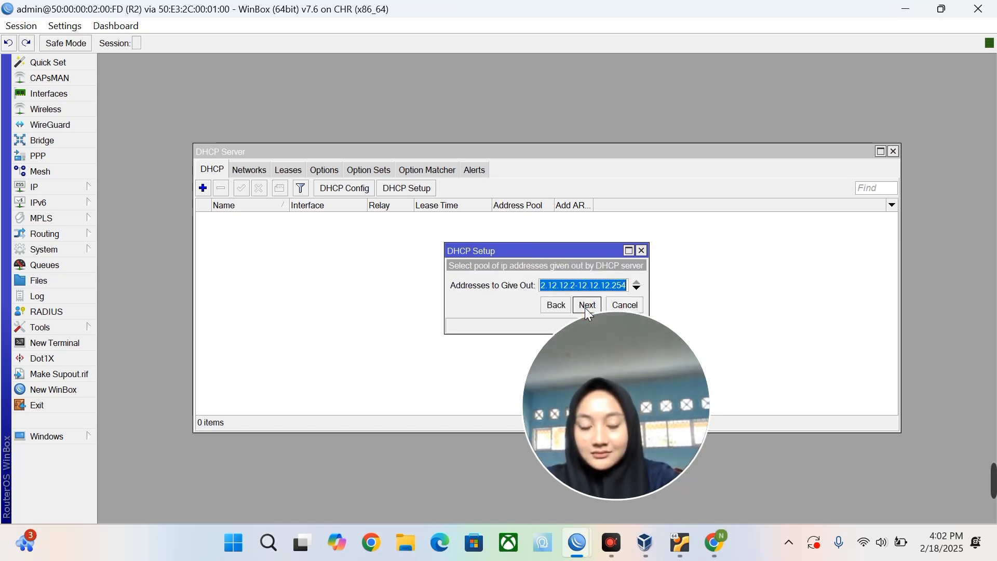
click(586, 306)
click(585, 307)
click(584, 308)
click(551, 283)
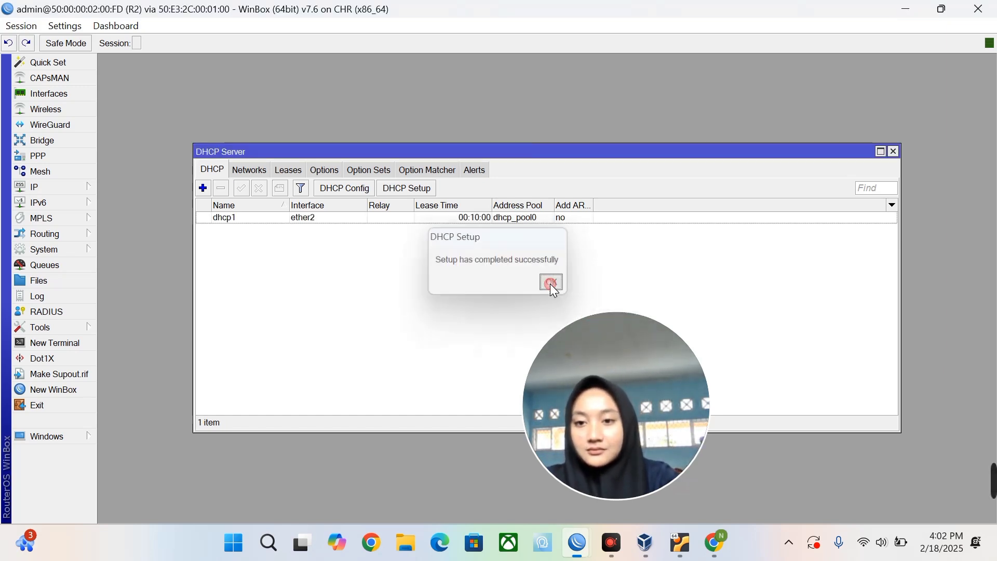
click(64, 386)
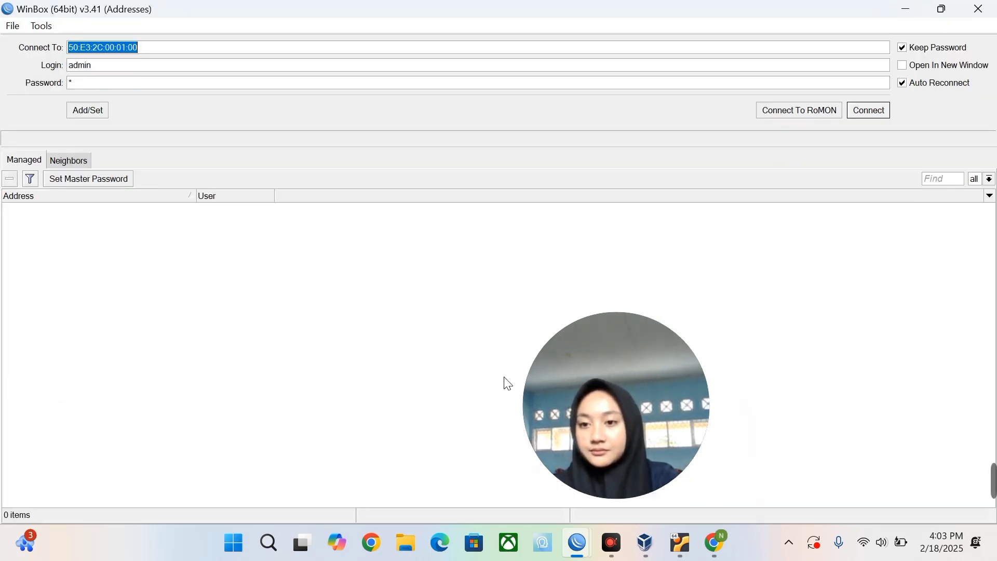
Connect over RoMON through R1 to router 50:00:00:03:00:FD (named MikroTik) with an empty password.
click(82, 156)
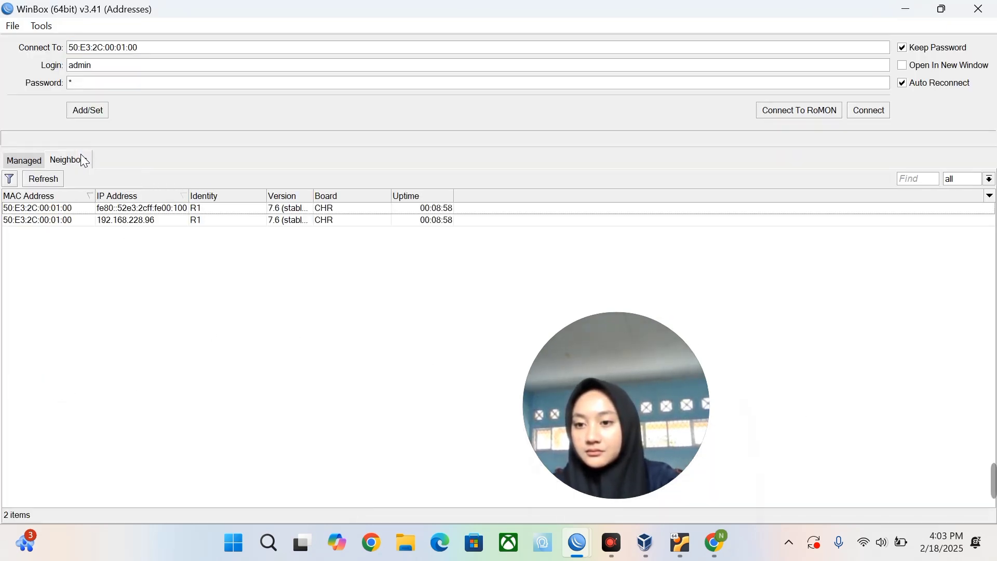
click(46, 208)
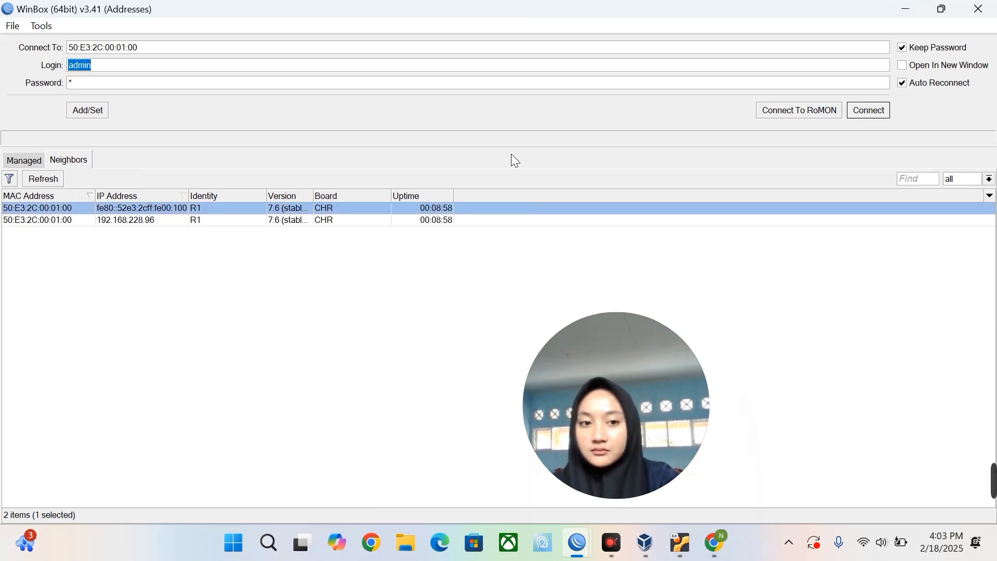
click(830, 115)
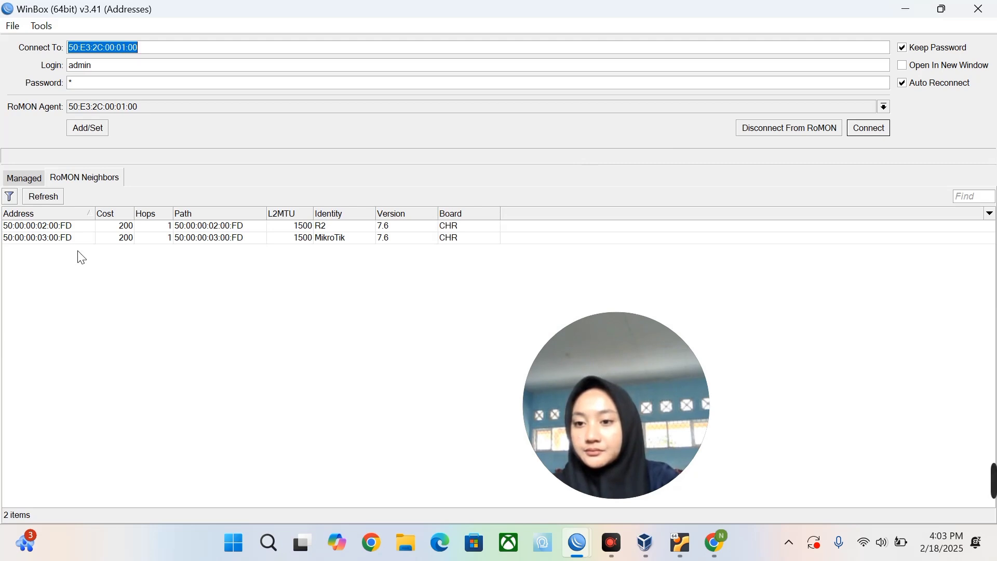
click(63, 227)
double_click(63, 227)
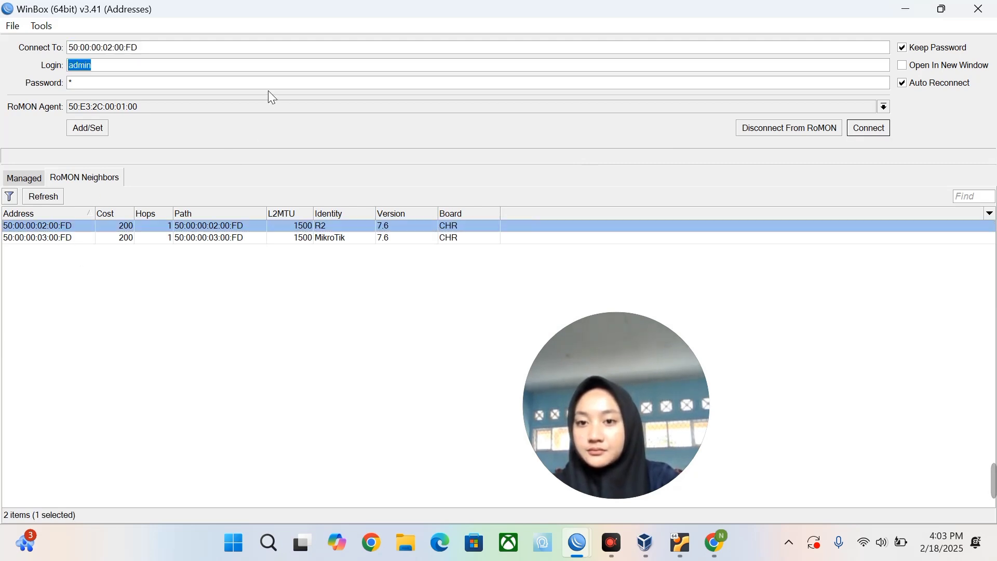
double_click(58, 238)
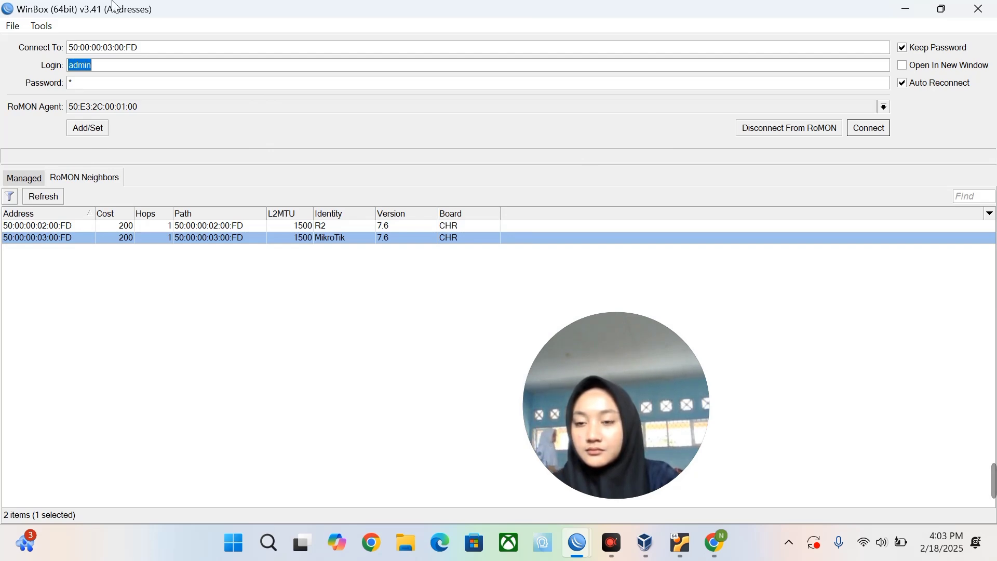
click(112, 87)
key(BackSpace)
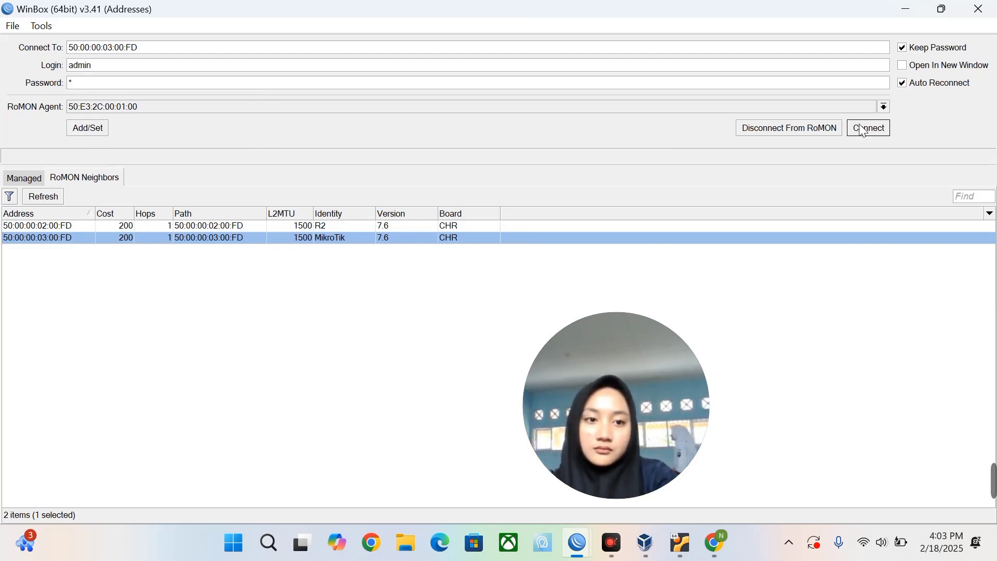
click(868, 128)
Open System > Identity and select the current router name for replacement.
click(360, 12)
click(52, 248)
click(137, 220)
Name the router R3 and set its DNS server to 8.8.8.8 with remote requests allowed.
text(R3)
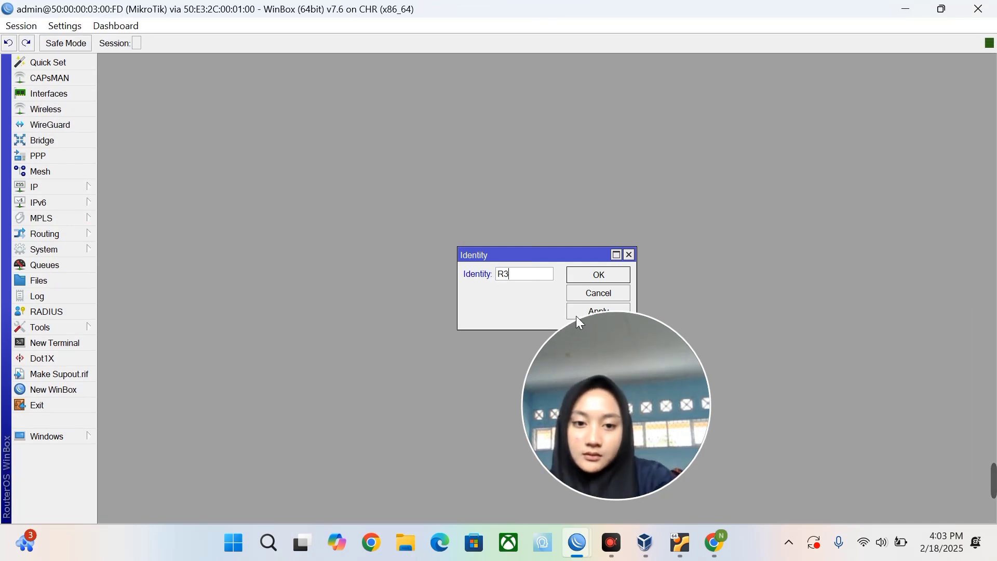
key(Return)
click(92, 194)
click(136, 217)
text(8)
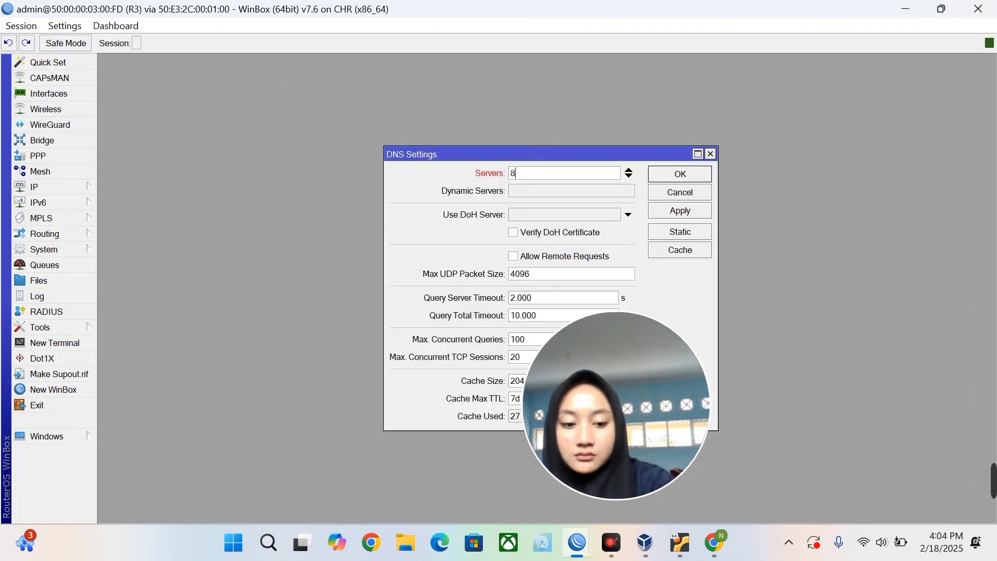
text(.8.8.8)
click(513, 256)
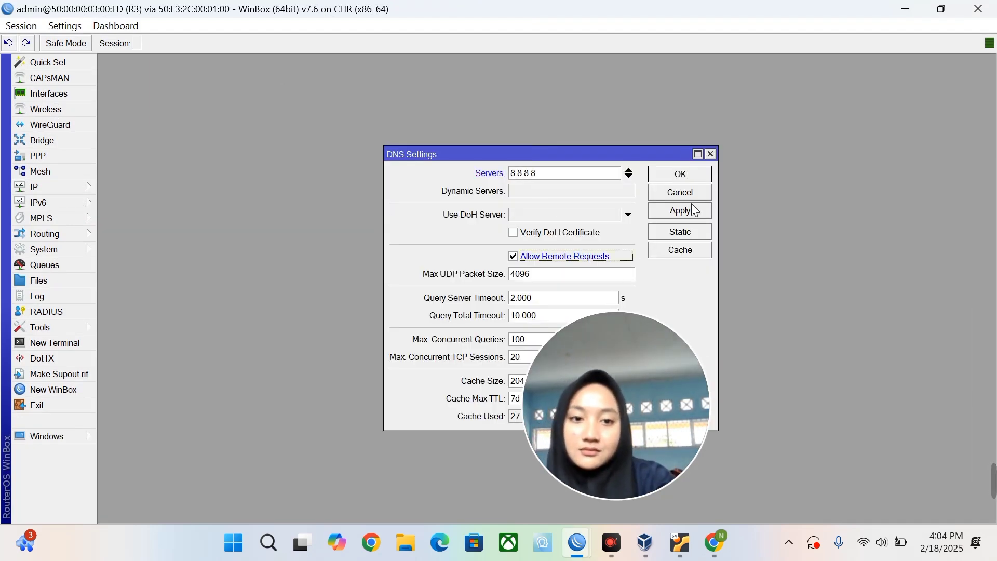
click(680, 174)
Add a srcnat masquerade NAT rule with out interface ether1.
click(84, 187)
click(129, 233)
click(259, 170)
click(204, 189)
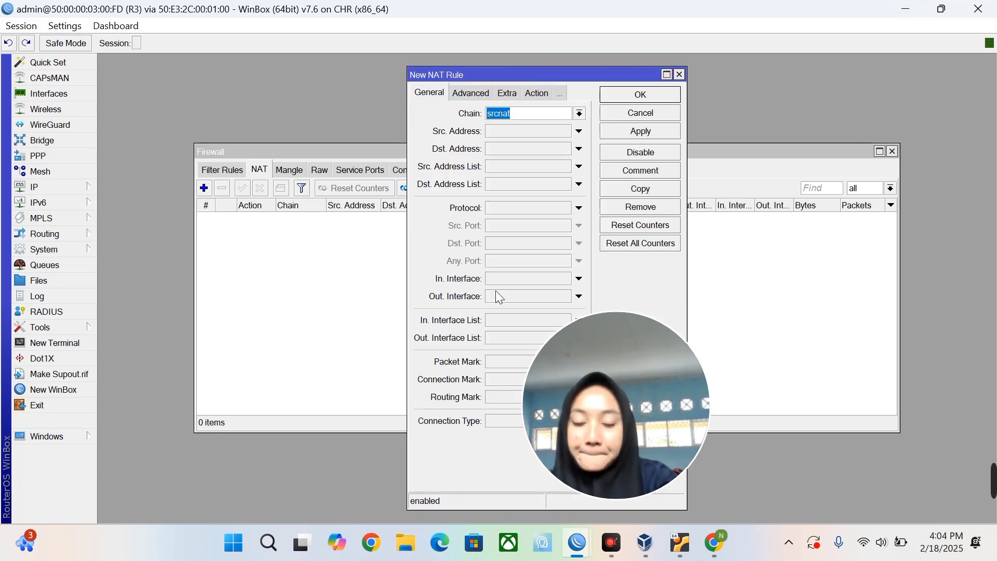
click(583, 297)
click(537, 93)
click(584, 112)
click(512, 187)
click(644, 94)
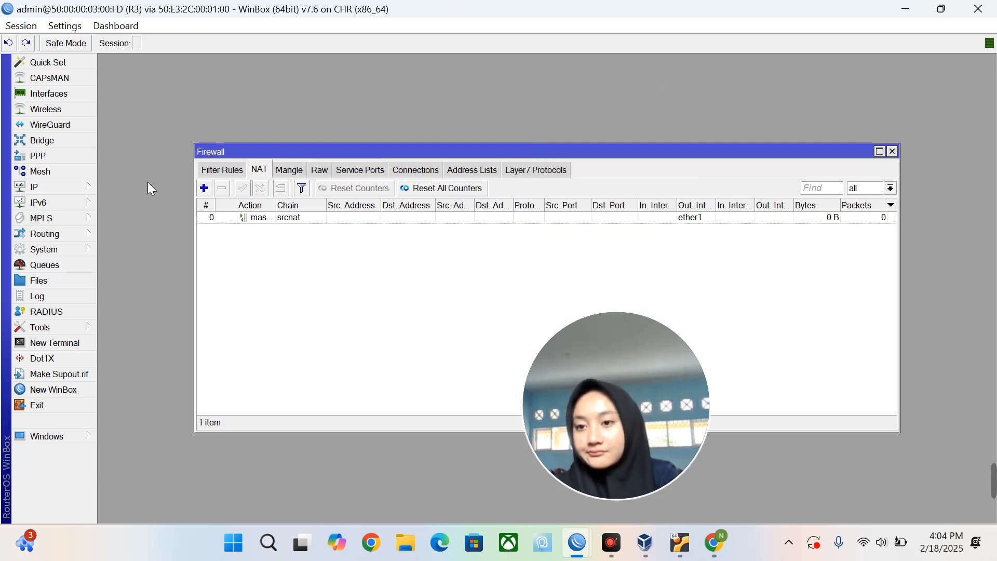
click(85, 187)
Add IP address 10.10.10.2/24 on ether1.
click(125, 140)
click(429, 179)
text(10.10.10.2/24)
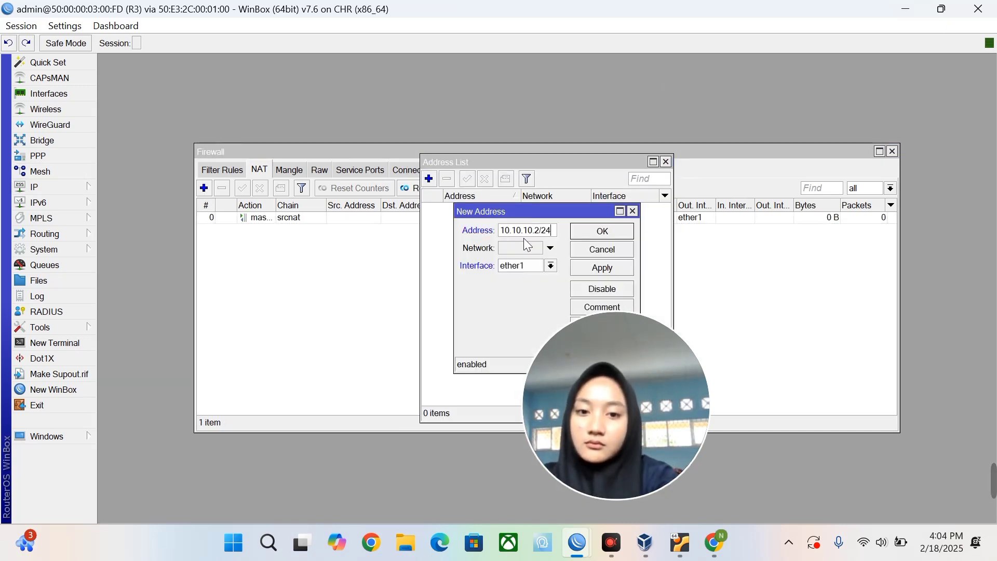
click(550, 265)
click(525, 278)
click(593, 266)
click(623, 231)
Add IP address 13.13.13.1/24 on ether2.
click(429, 179)
text(13.131)
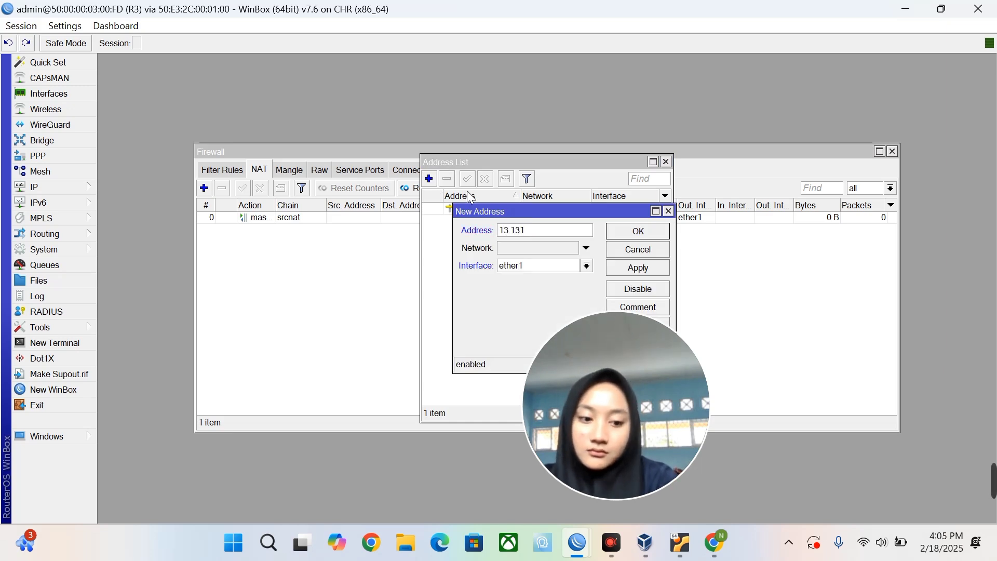
key(BackSpace)
text(.13.1/24)
click(586, 266)
click(561, 289)
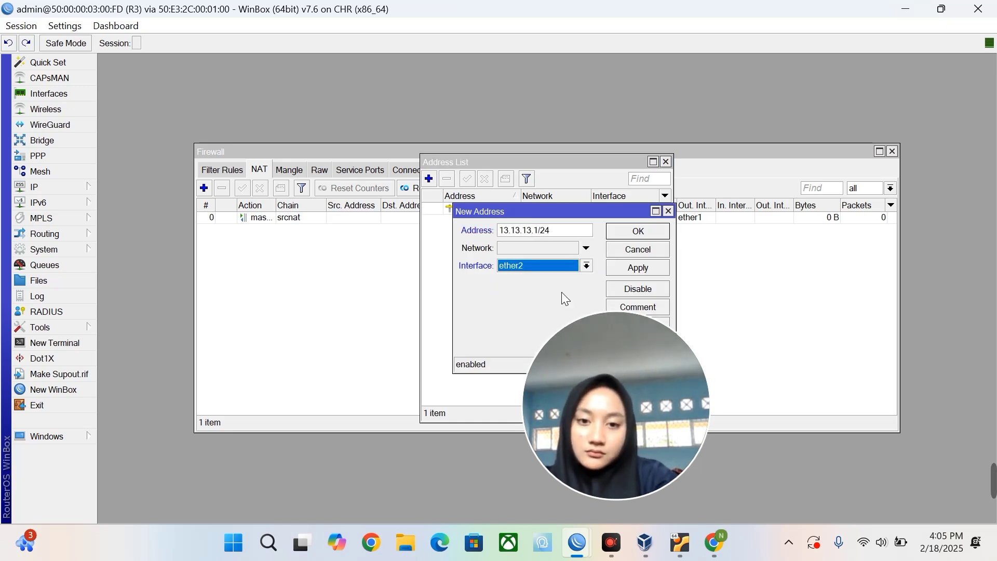
click(639, 268)
click(643, 237)
Run DHCP Setup on ether2 with gateway 13.13.13.1 and default settings.
click(34, 187)
click(155, 214)
click(403, 189)
click(636, 285)
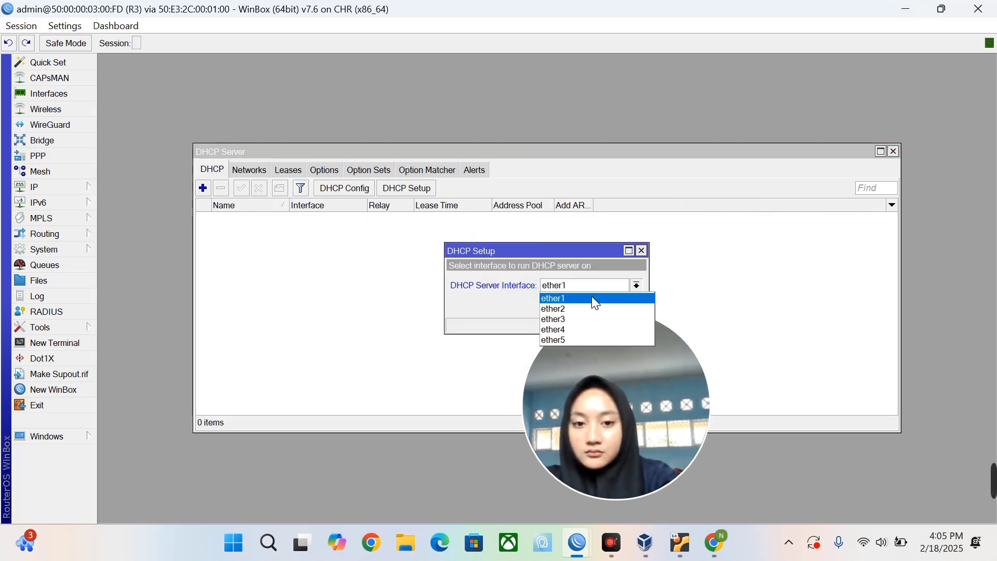
click(587, 306)
click(587, 305)
click(587, 306)
click(587, 306)
click(587, 306)
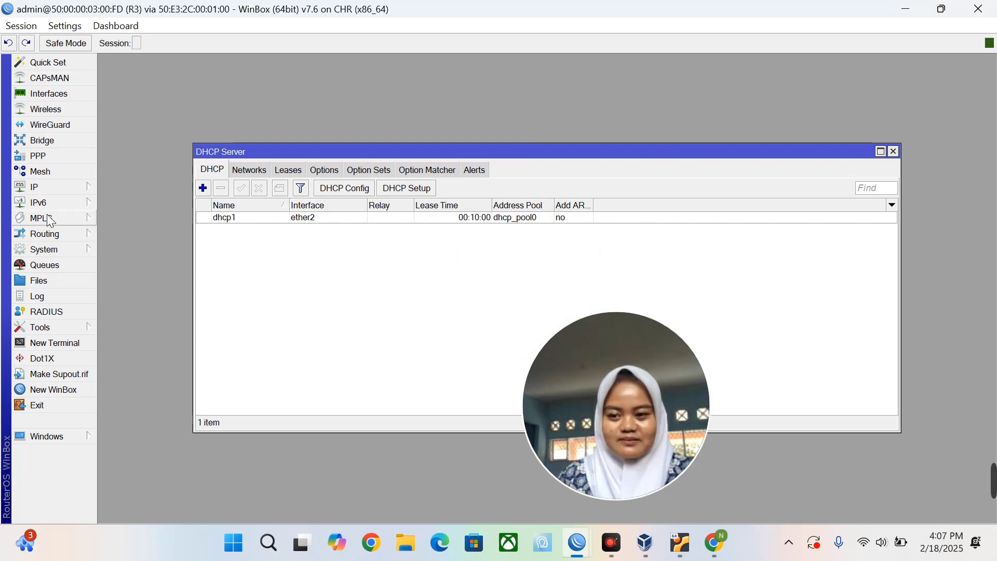
Start adding a new 0.0.0.0/0 default route in IP > Routes.
click(49, 189)
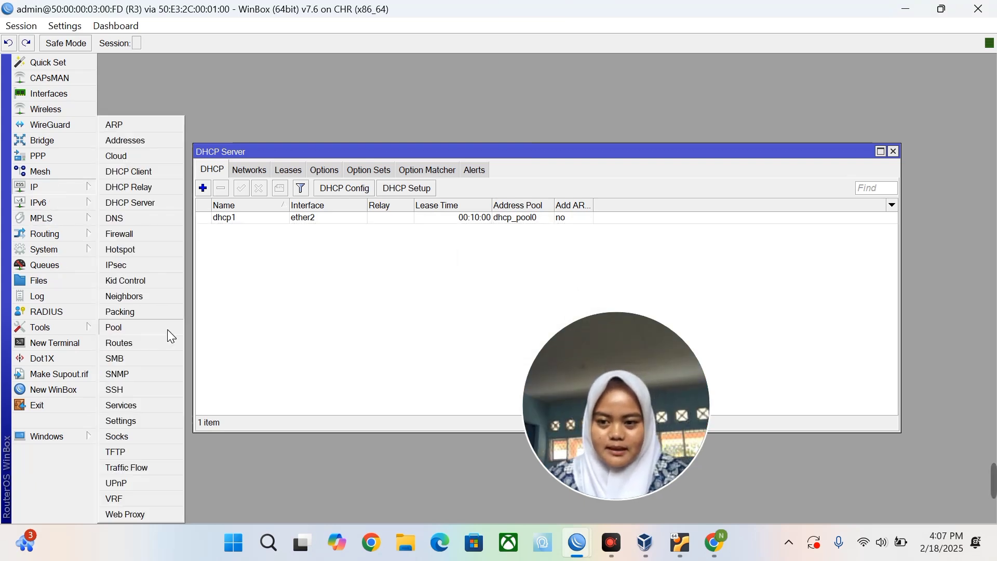
click(137, 343)
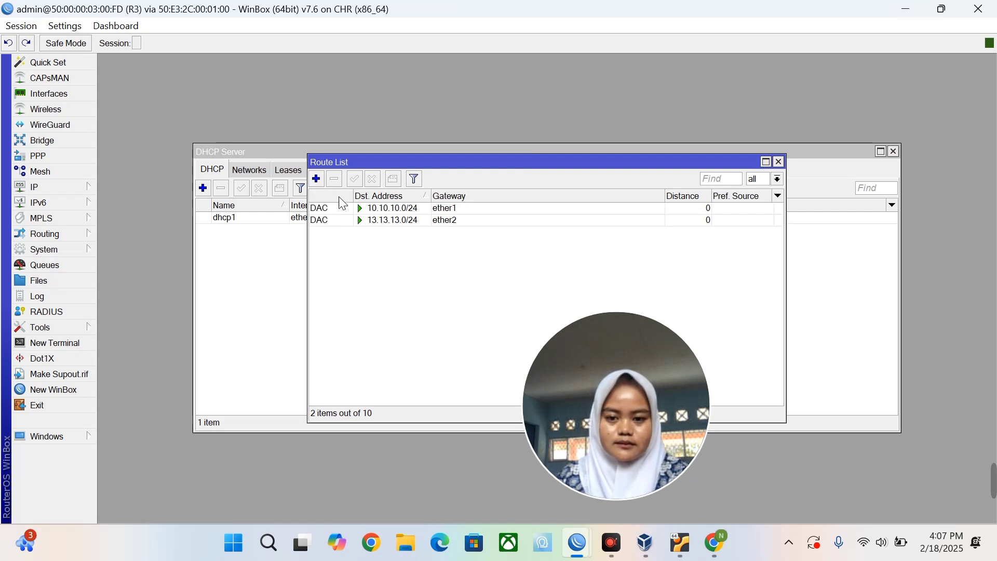
click(316, 179)
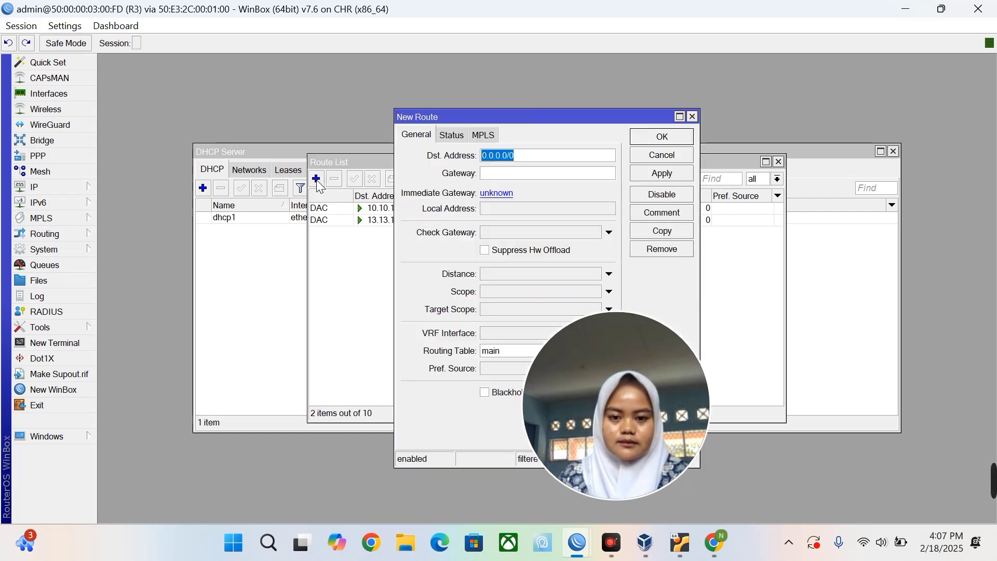
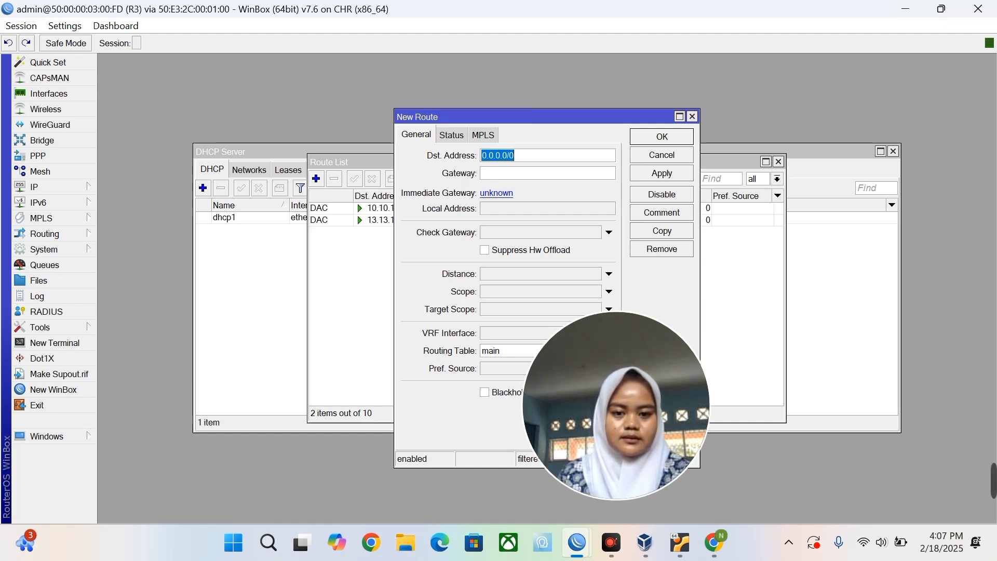
Add a static route to 12.12.12.0/24 via gateway 10.10.10.1.
text(12)
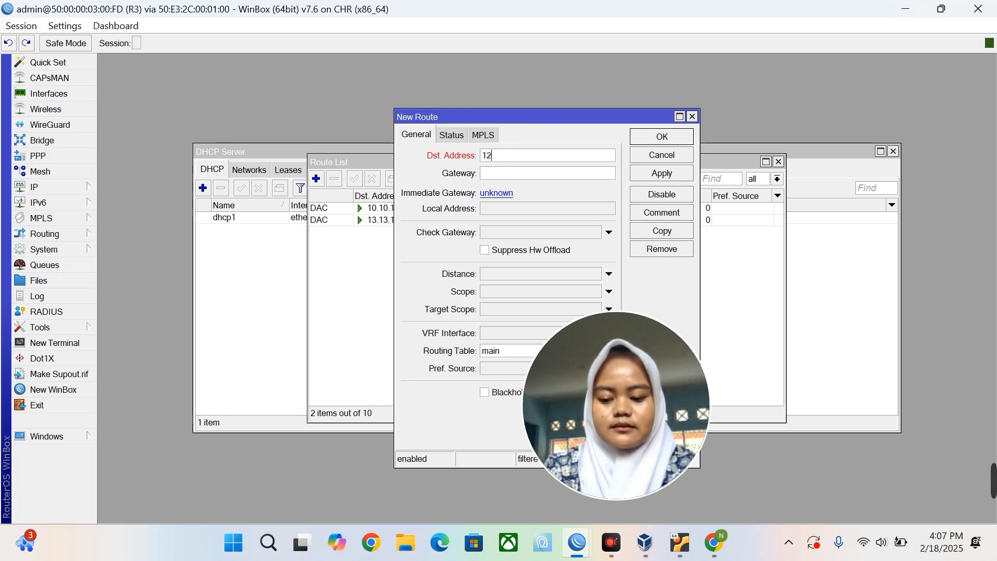
text(.12)
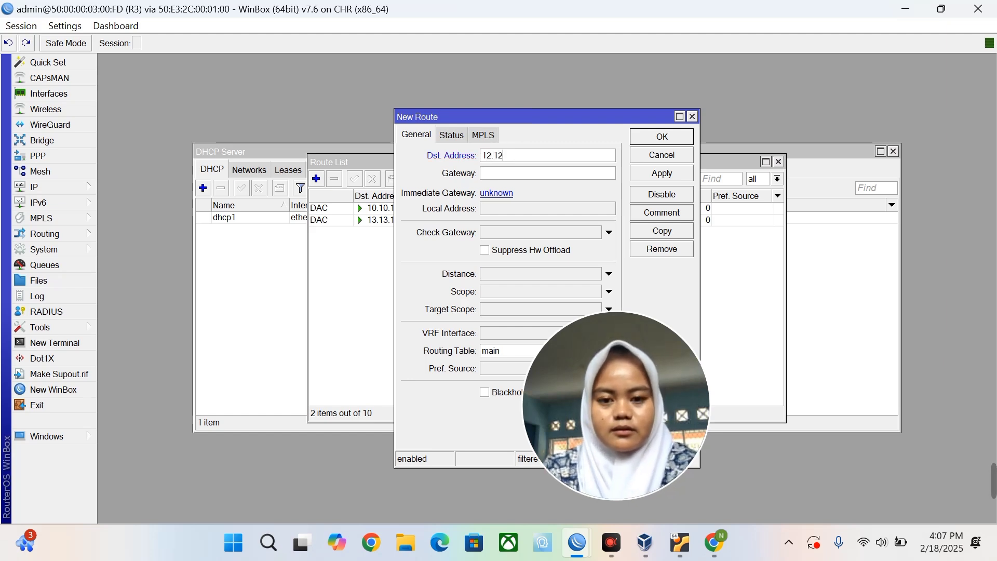
text(.12)
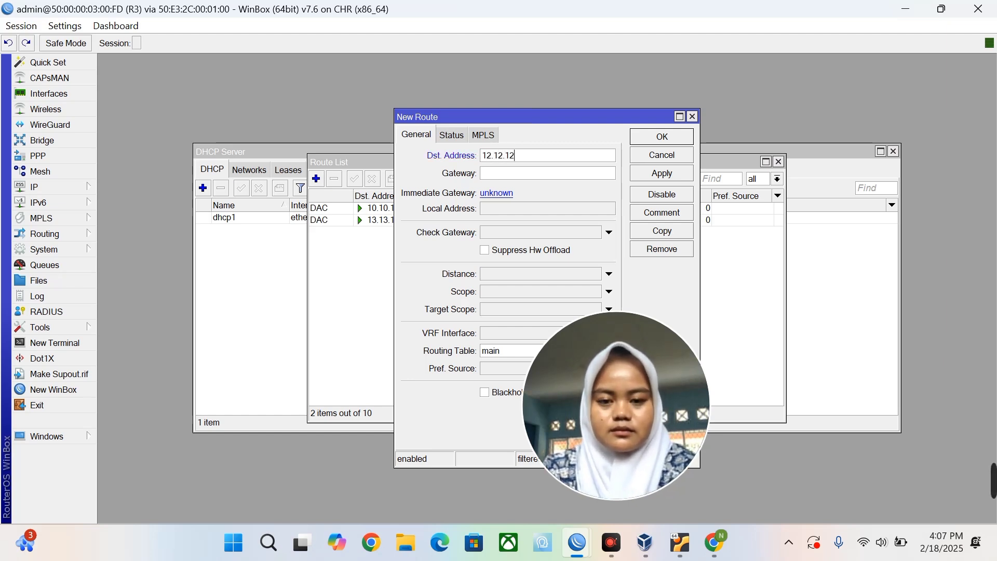
text(.1)
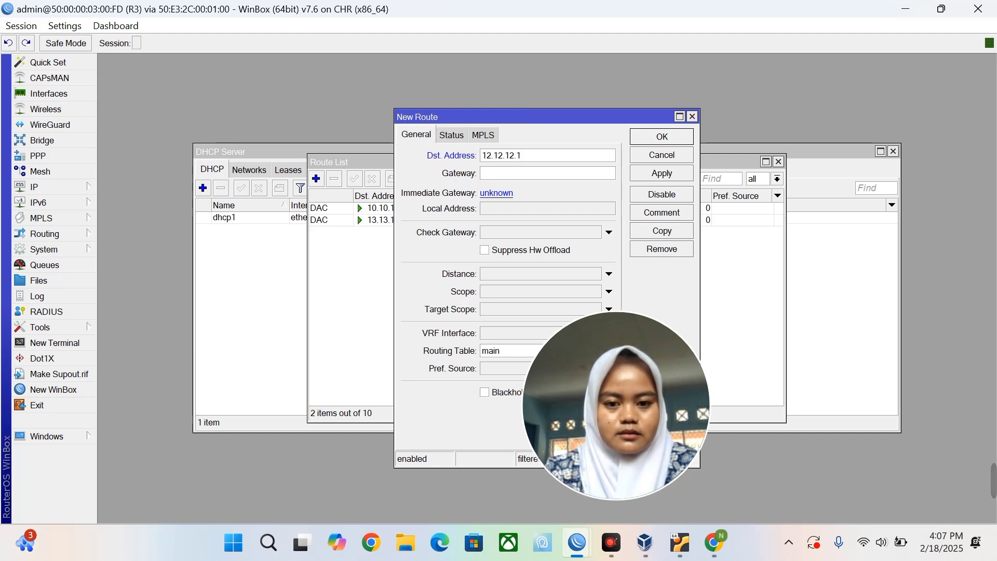
key(BackSpace)
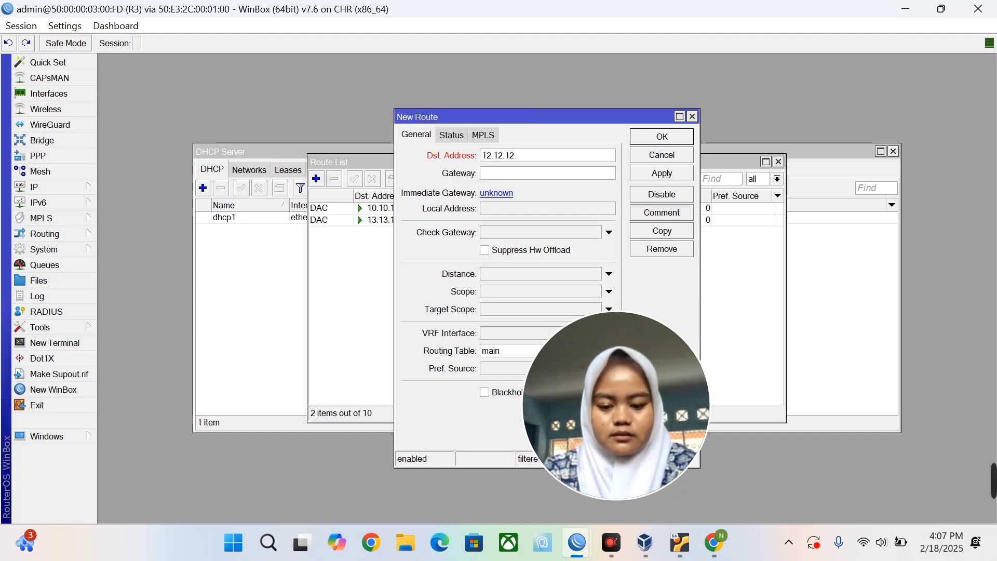
text(0/24)
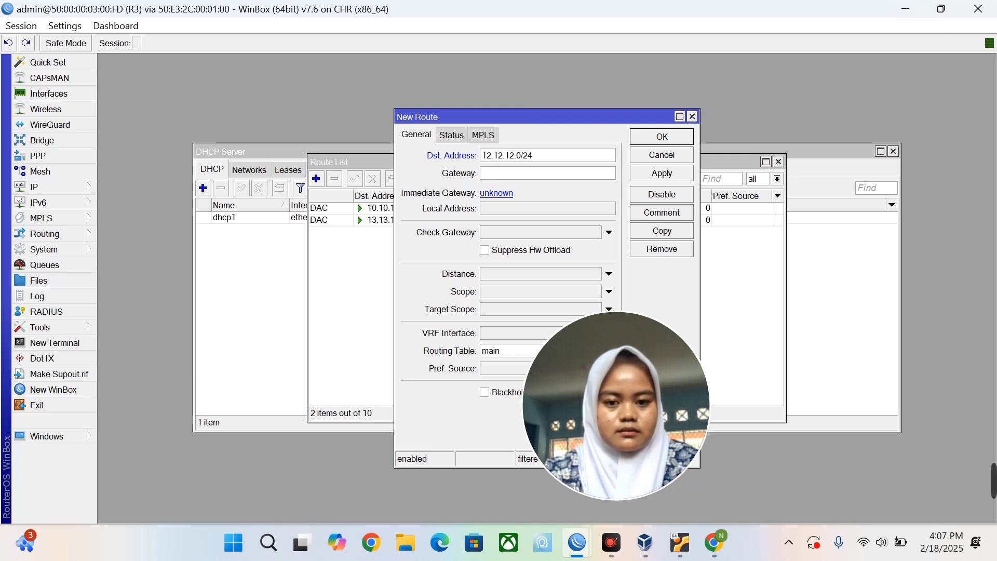
click(516, 173)
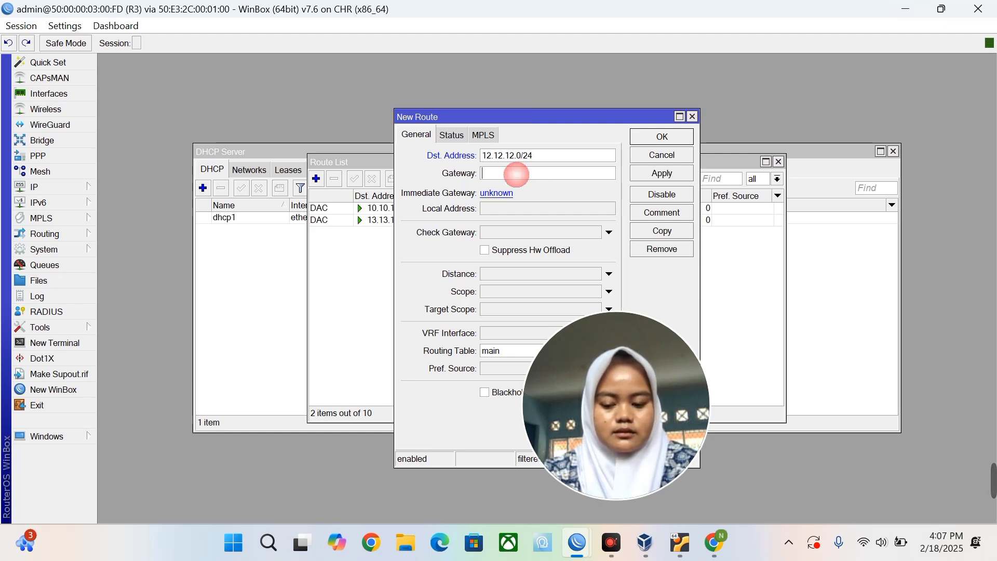
text(10.)
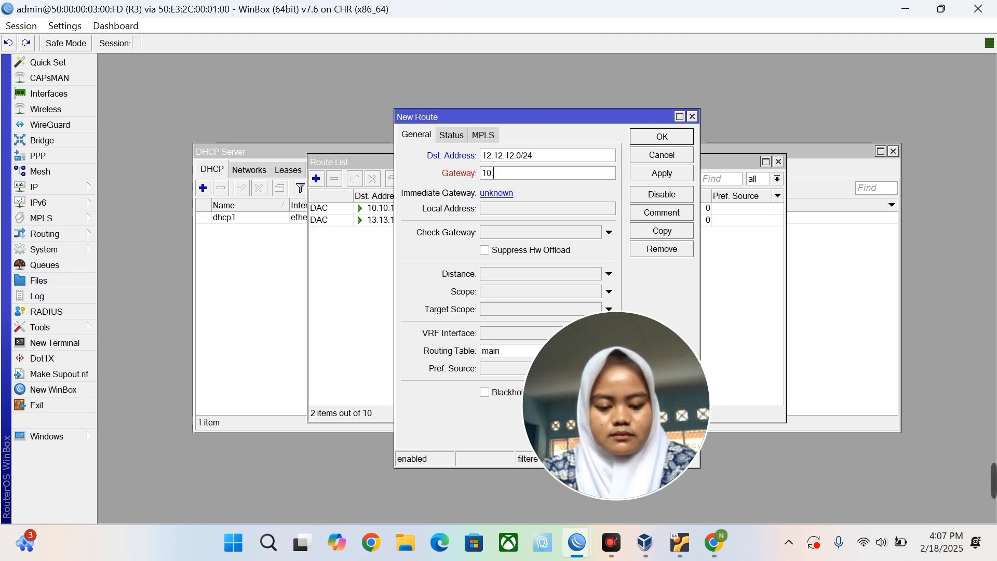
text(10)
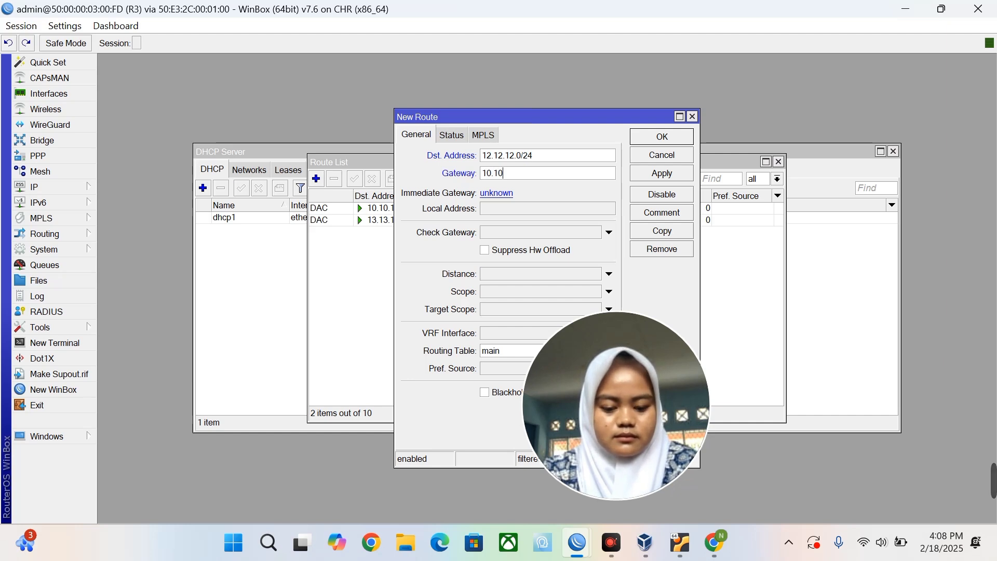
text(.10)
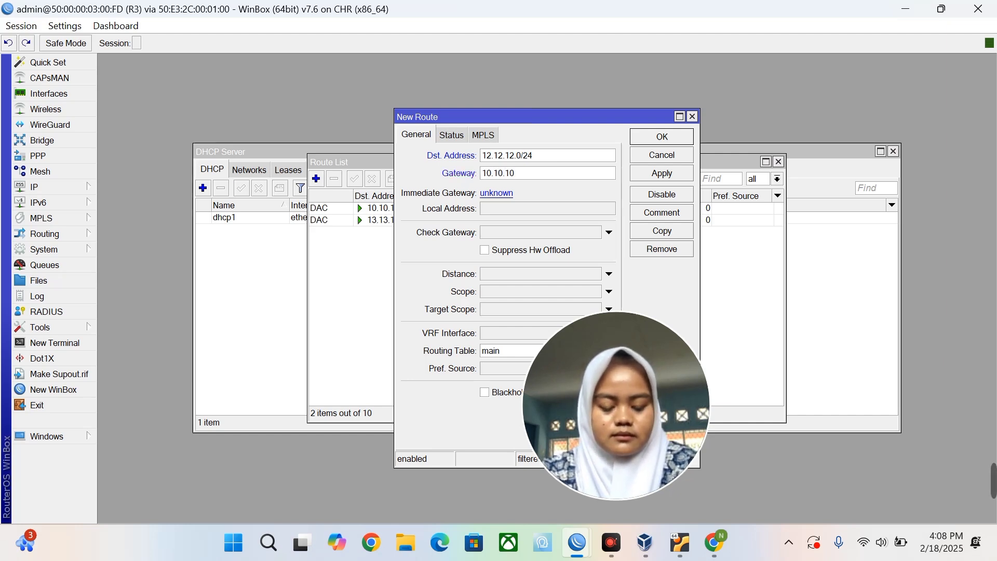
text(.1)
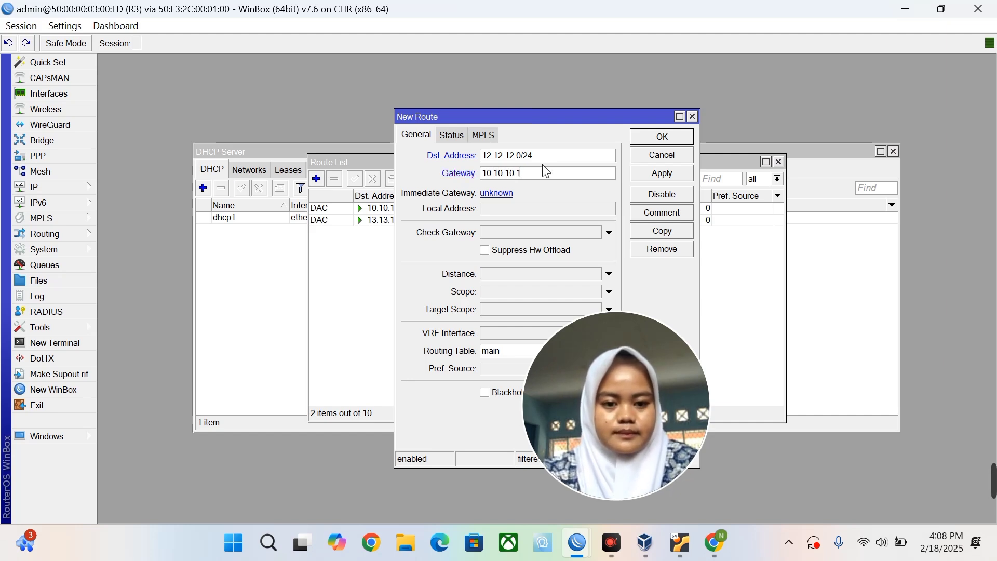
click(647, 171)
click(663, 138)
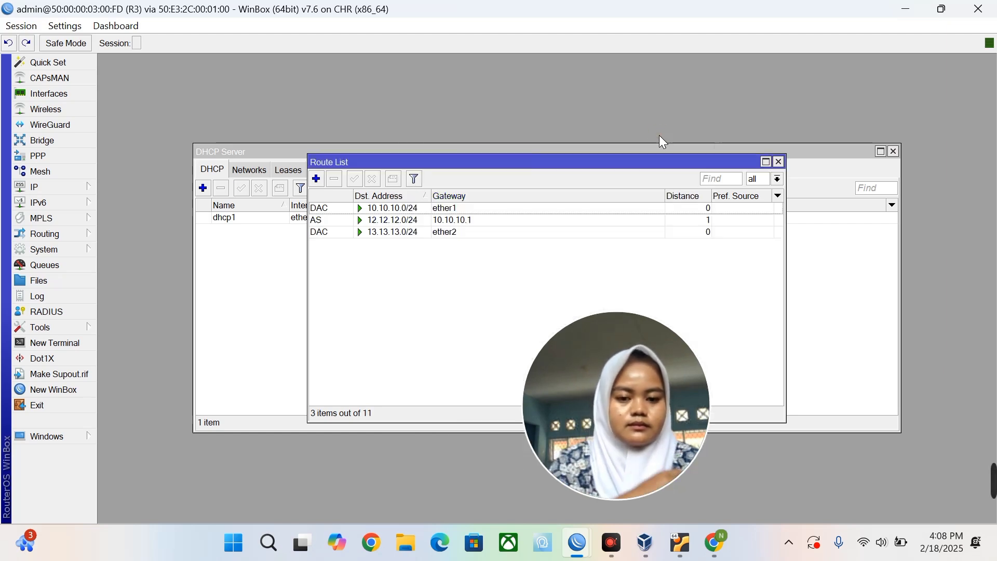
Add a static route to 11.11.11.0/24 via gateway 10.10.10.1.
click(318, 177)
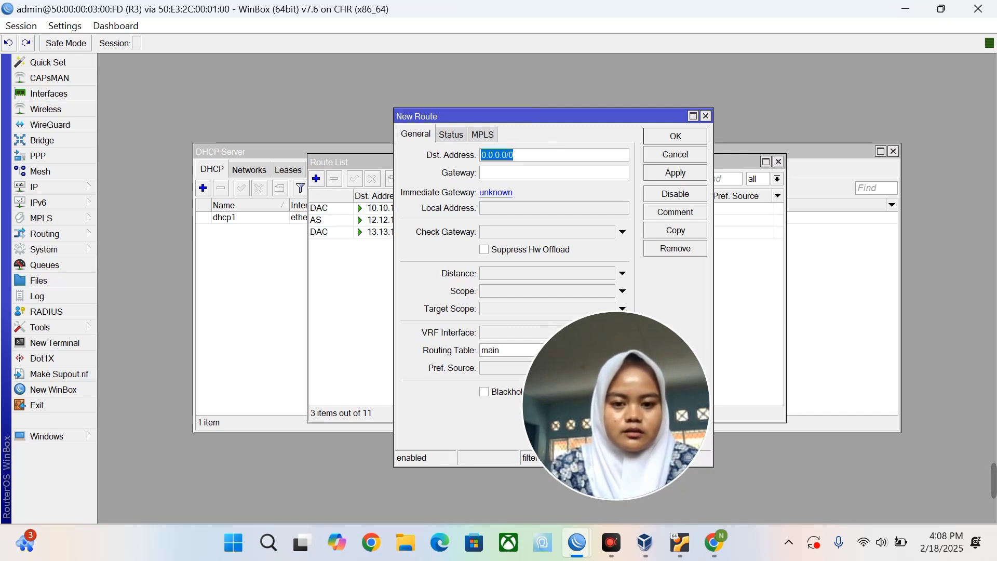
click(529, 157)
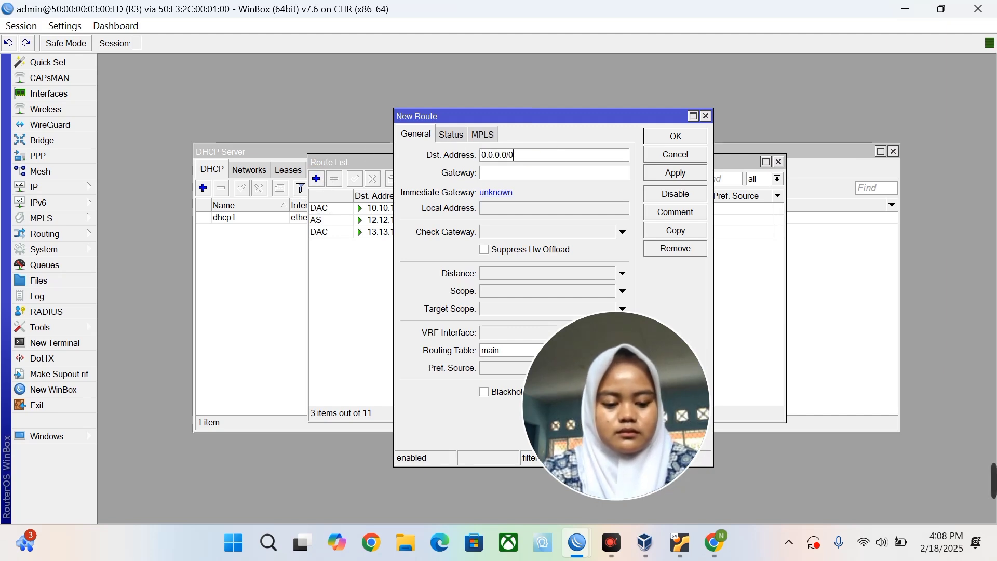
key(BackSpace)
key(BackSpace)
key(BackSpace)
key(BackSpace)
key(BackSpace)
key(BackSpace)
key(BackSpace)
key(BackSpace)
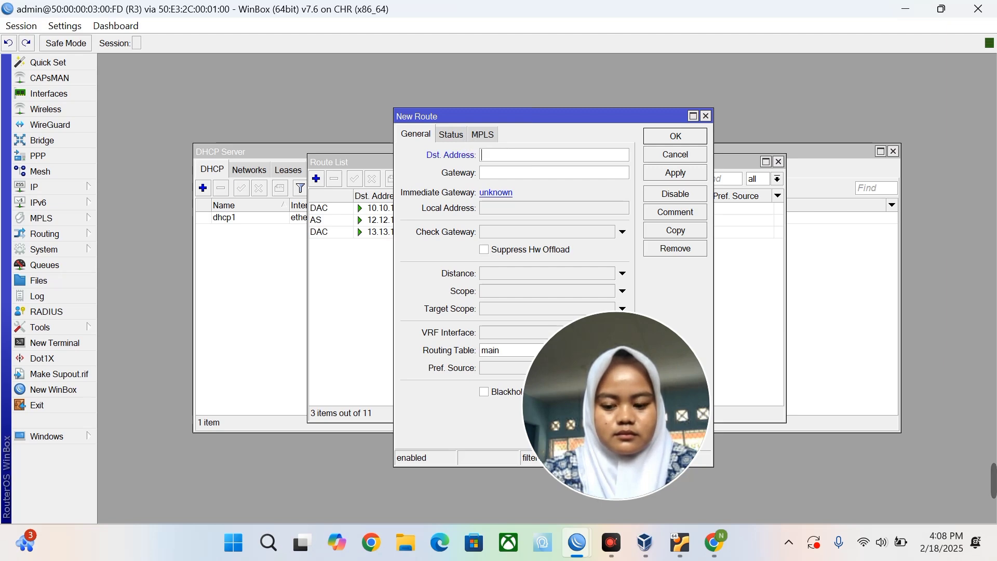
text(11.11)
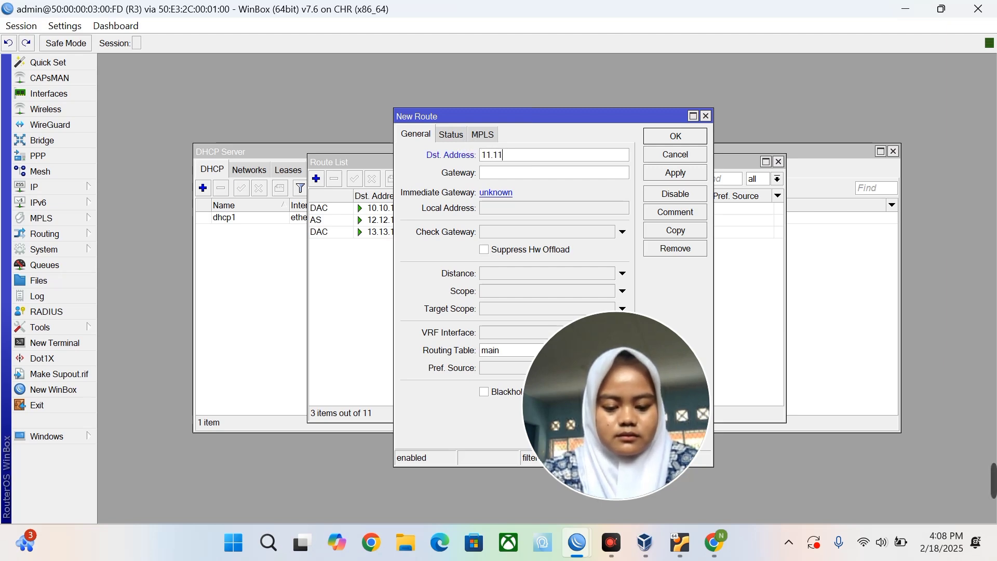
text(.11.)
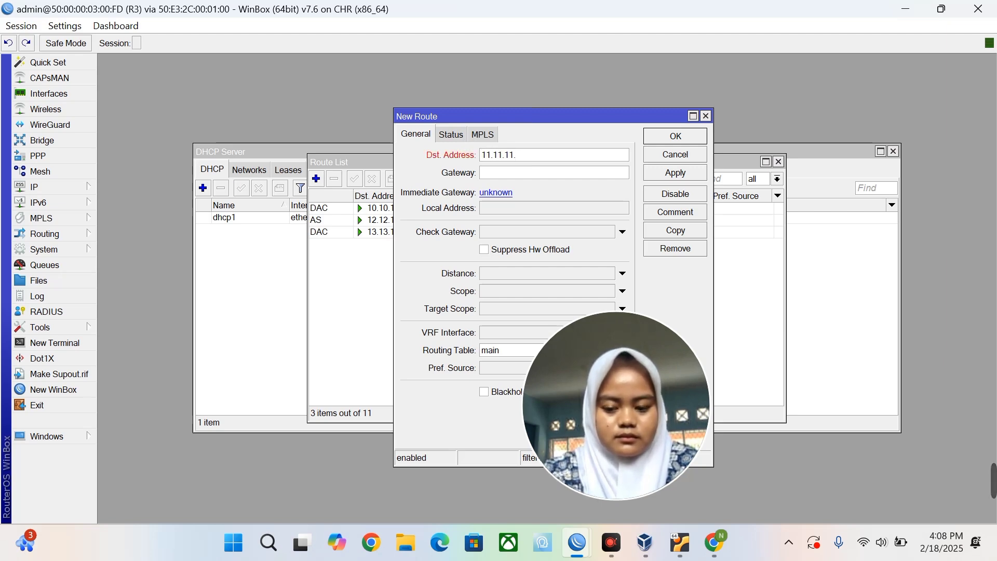
text(0/24)
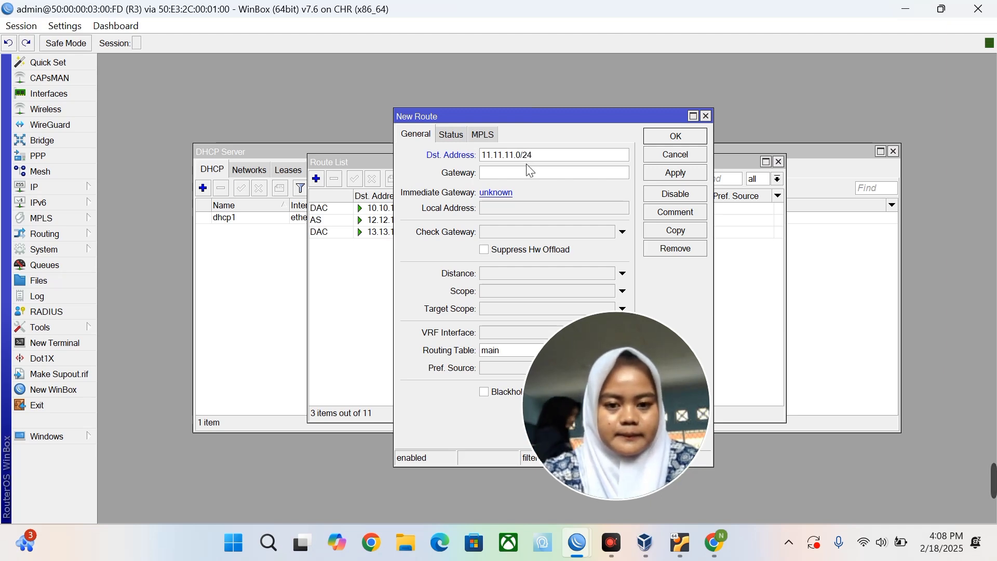
click(483, 173)
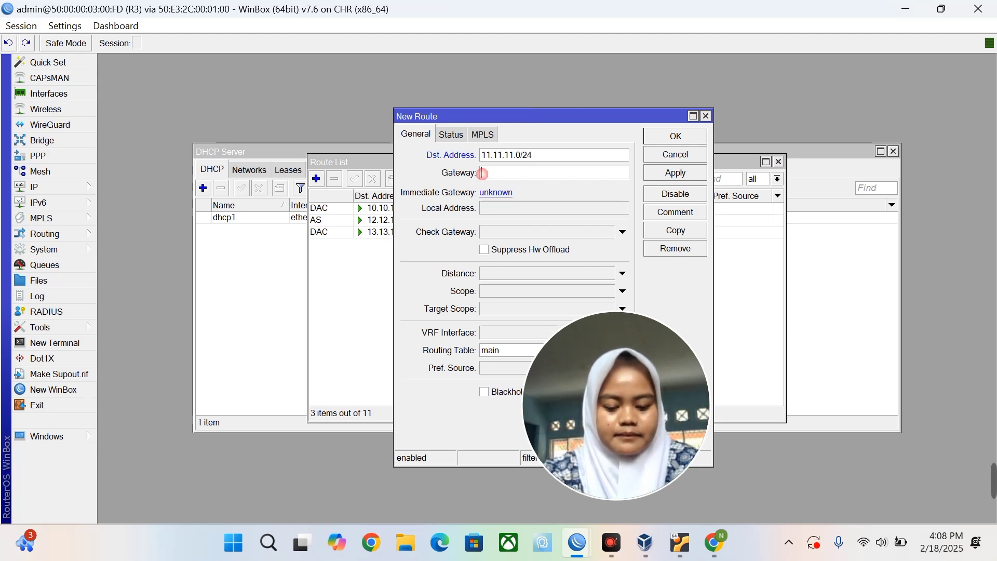
text(10.)
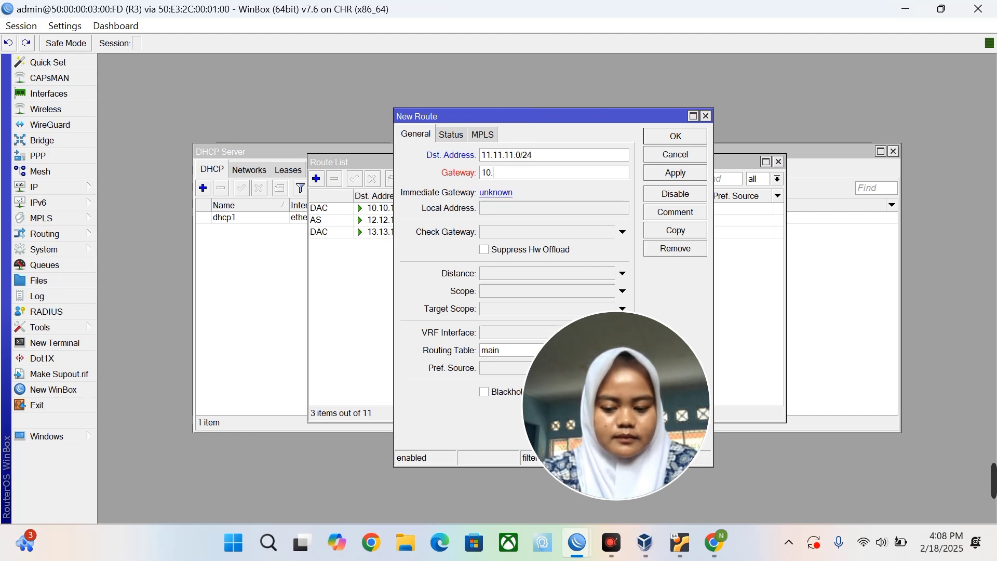
text(10.10.1)
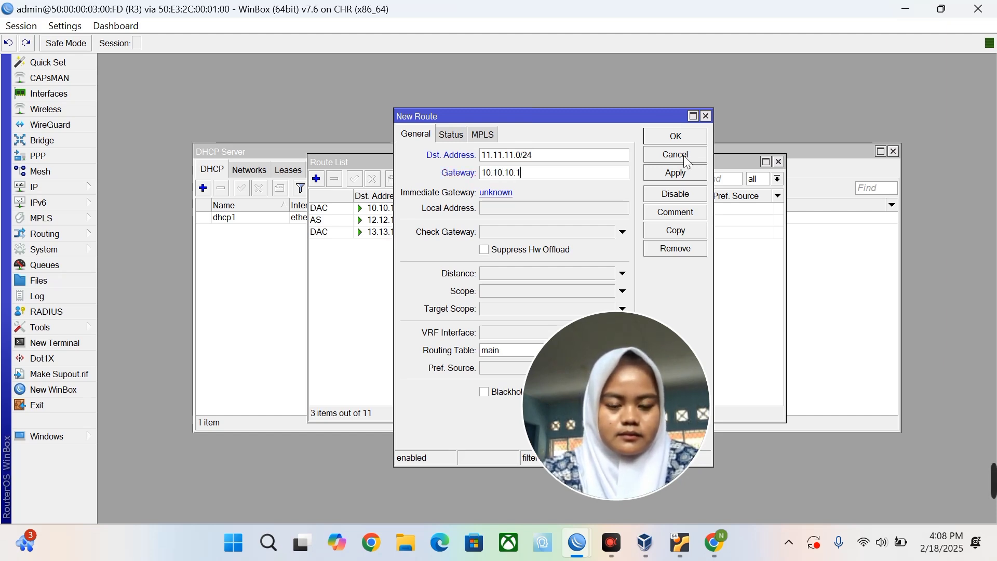
click(674, 173)
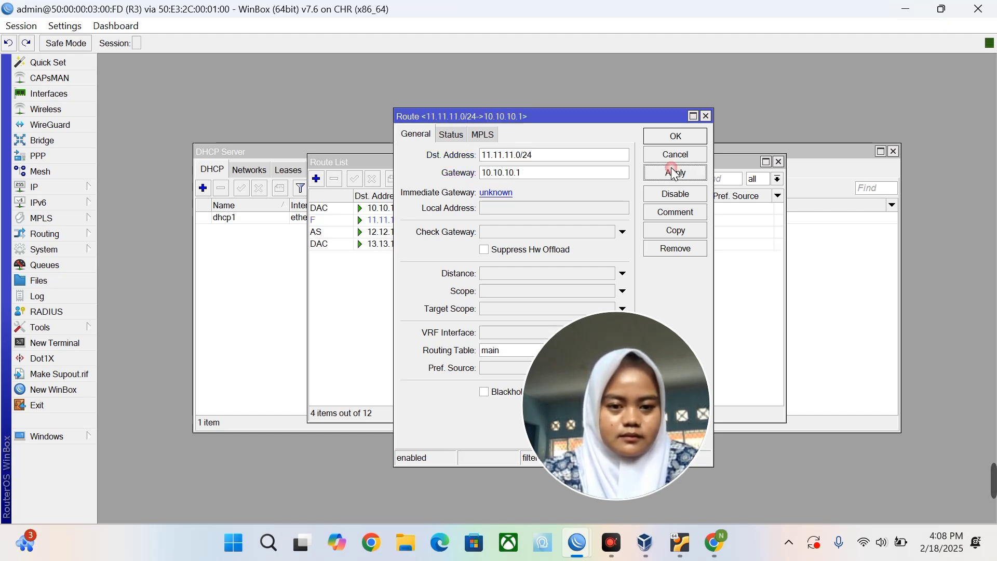
click(668, 137)
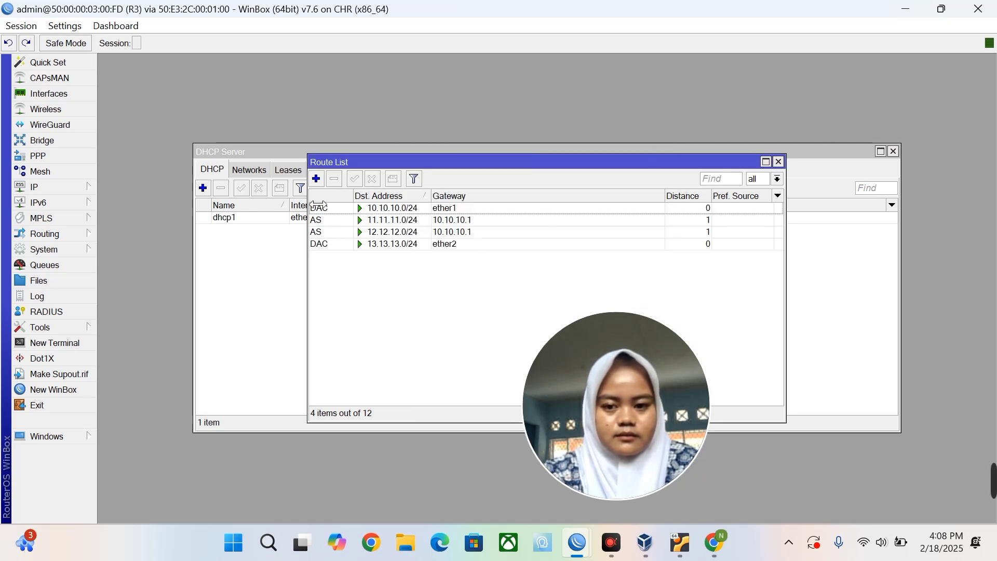
Add the default route 0.0.0.0/0 via gateway 10.10.10.1.
click(316, 180)
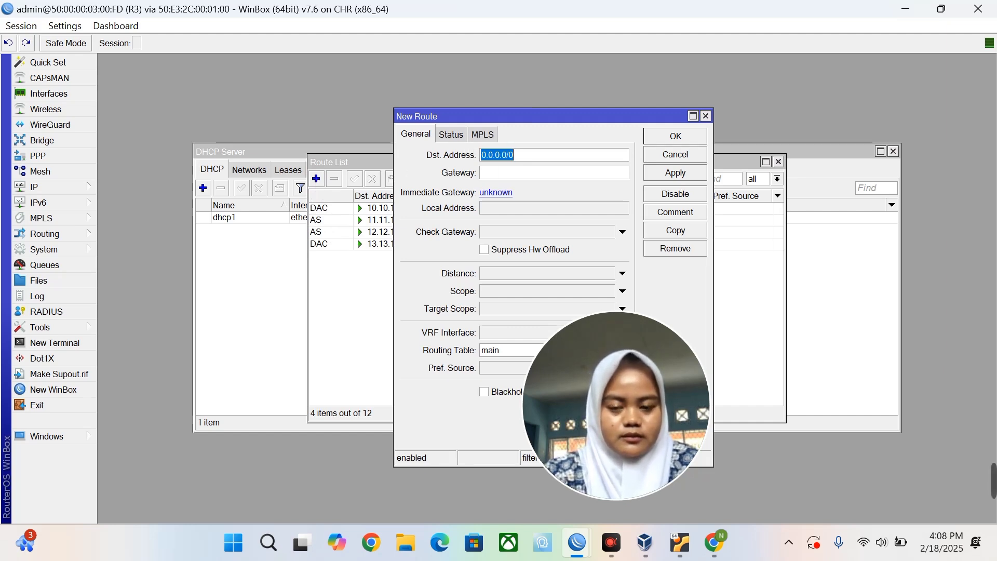
click(488, 172)
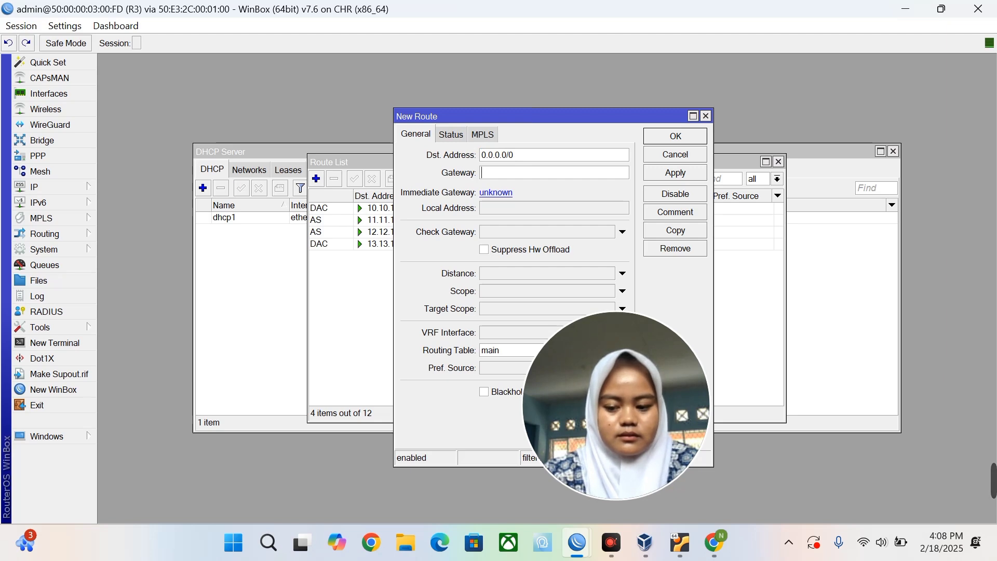
text(1)
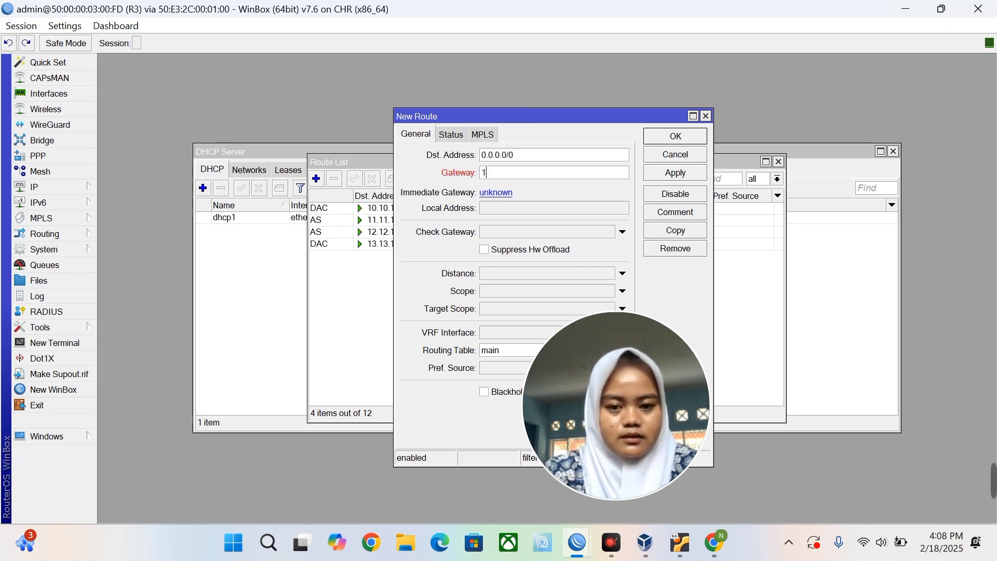
text(0.10.10.1)
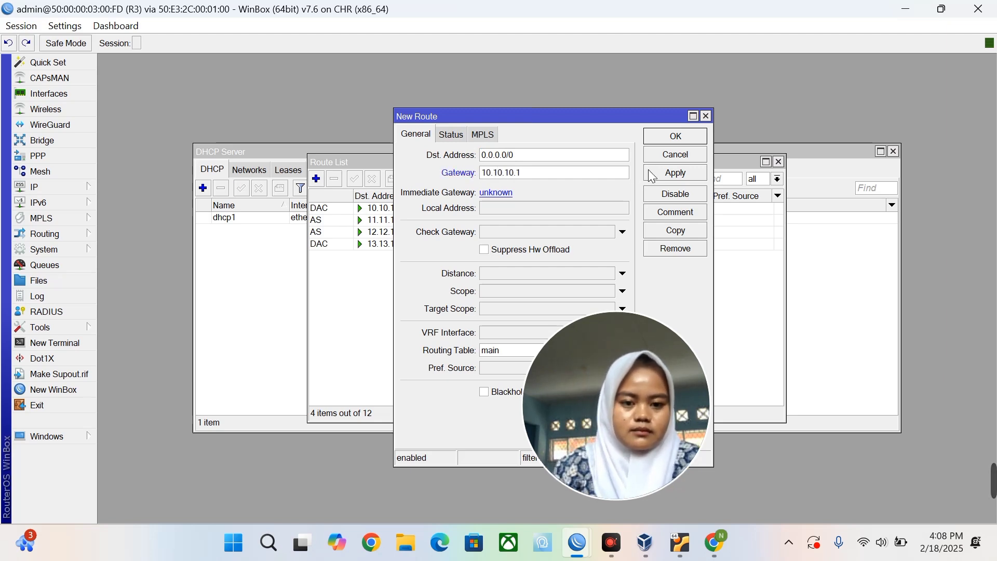
click(649, 171)
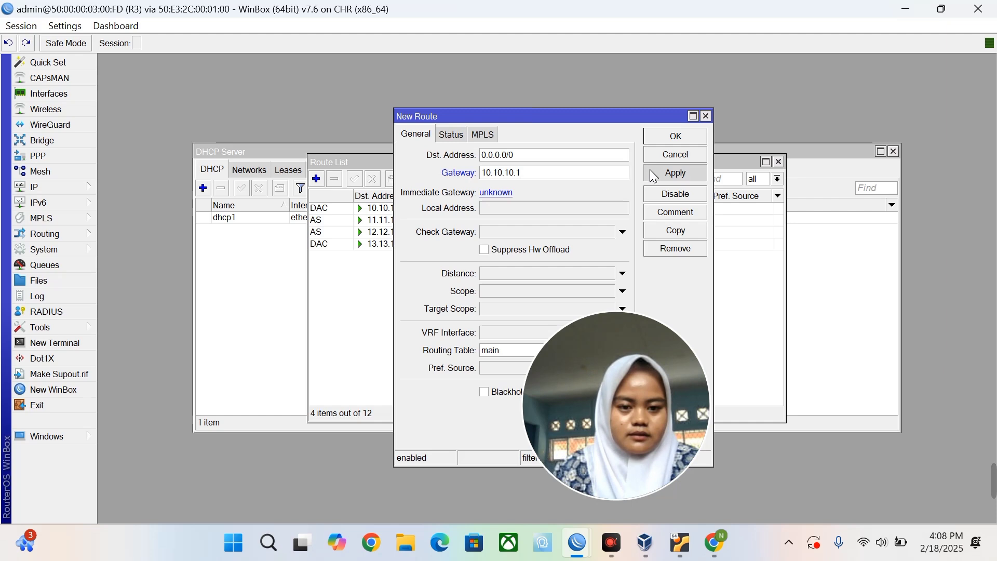
click(650, 135)
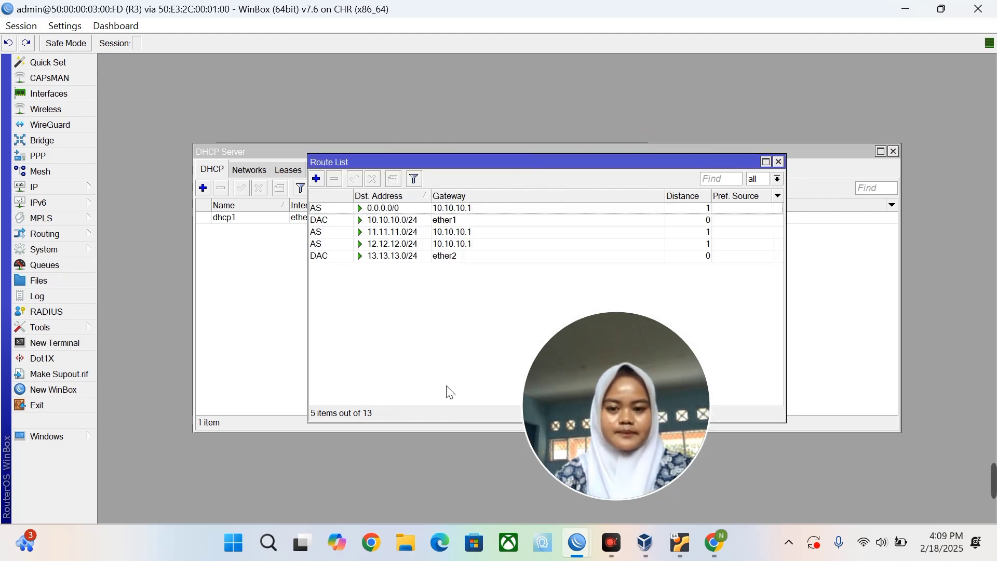
Switch to router R2's WinBox session and open its IP Routes list.
key(super+Tab)
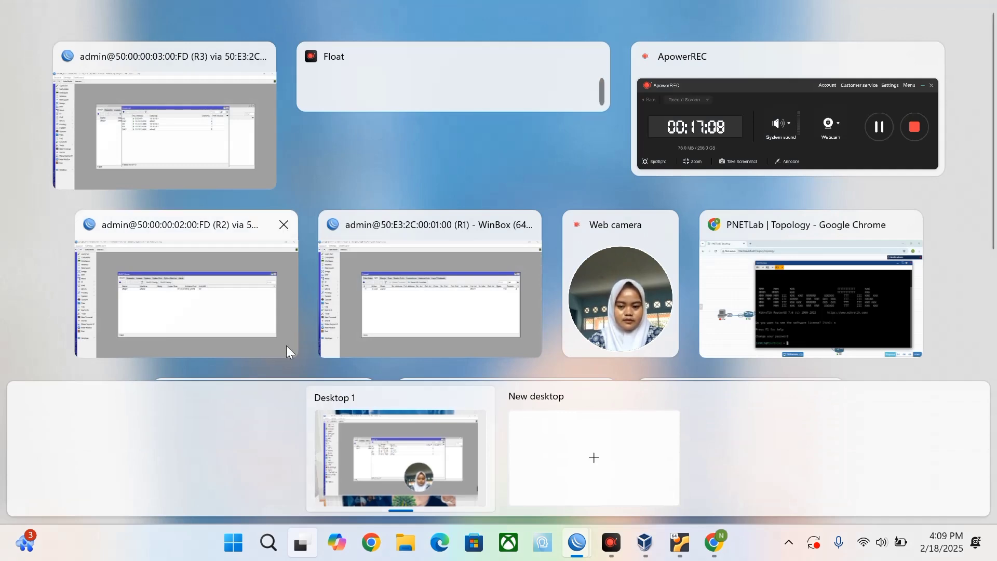
click(261, 321)
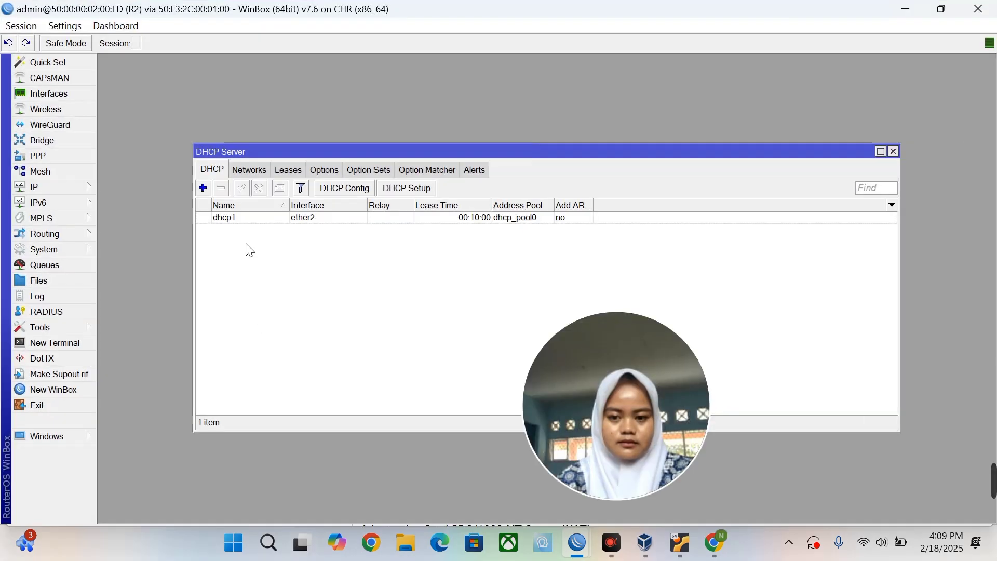
click(54, 189)
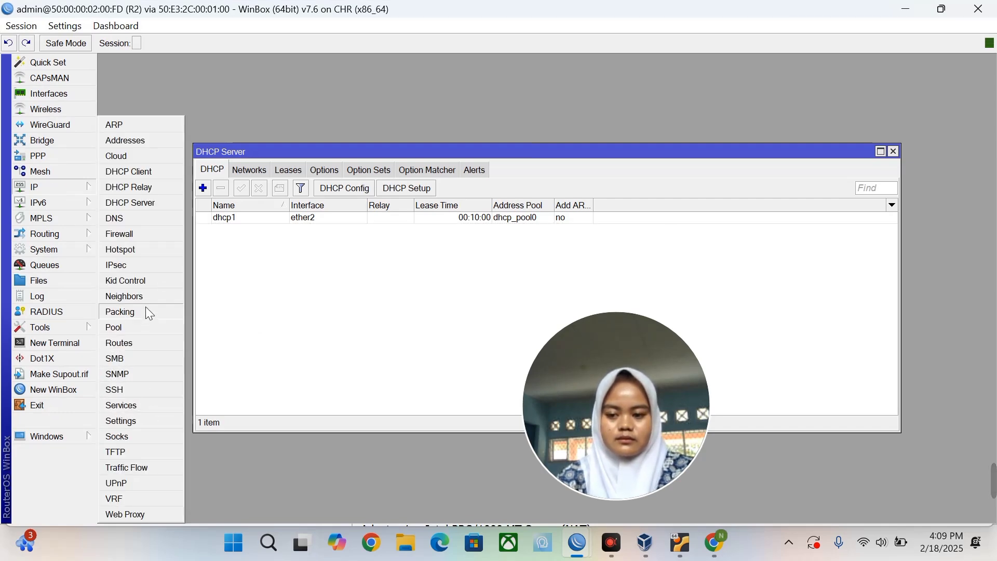
click(152, 343)
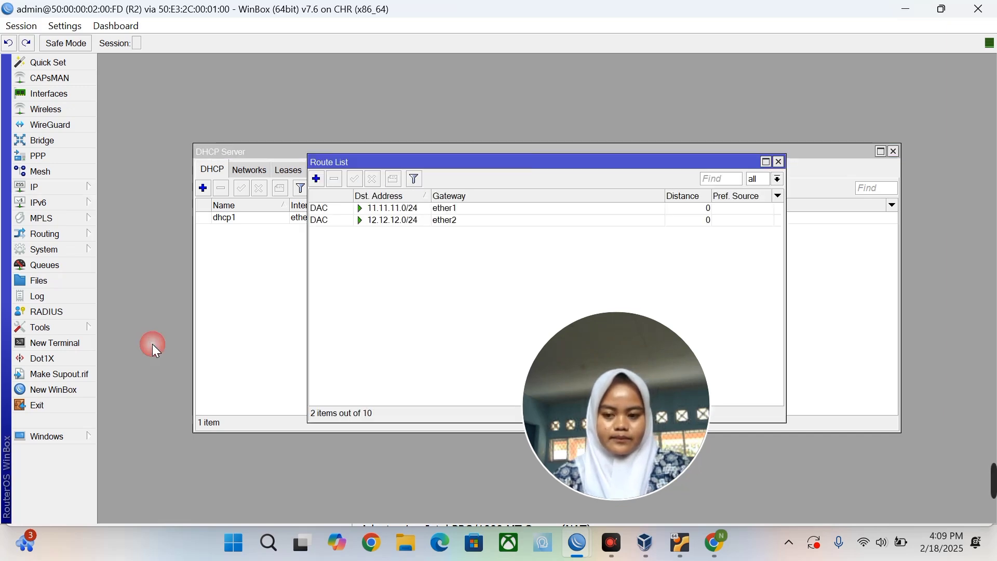
Add a static route to 13.13.13.0/24 via gateway 11.11.11.1.
click(318, 181)
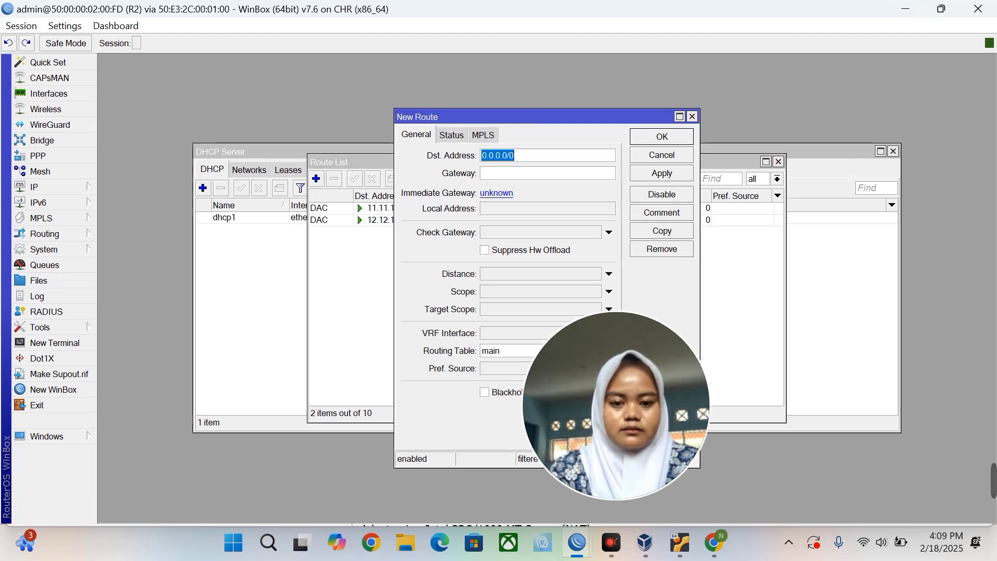
click(513, 155)
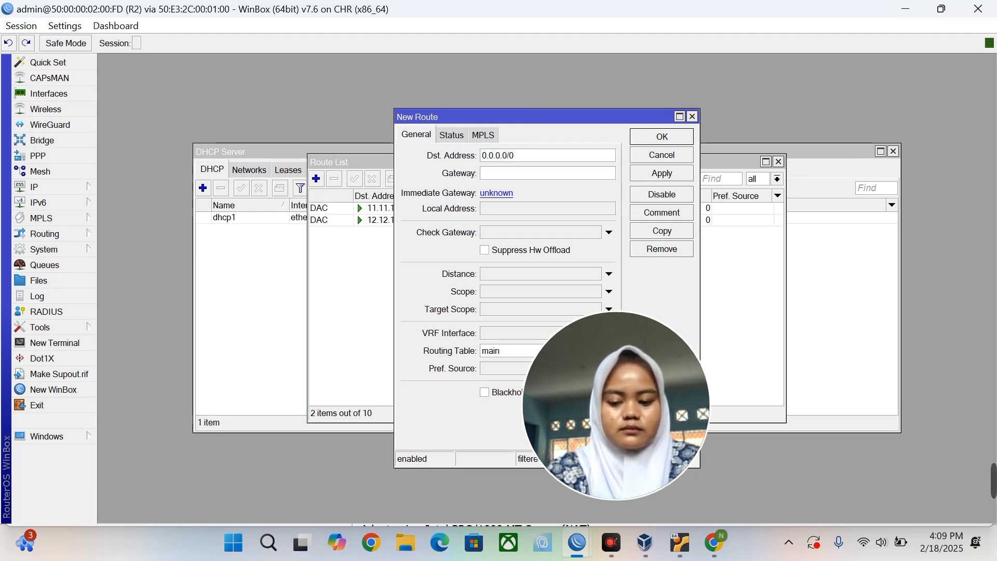
text(13.)
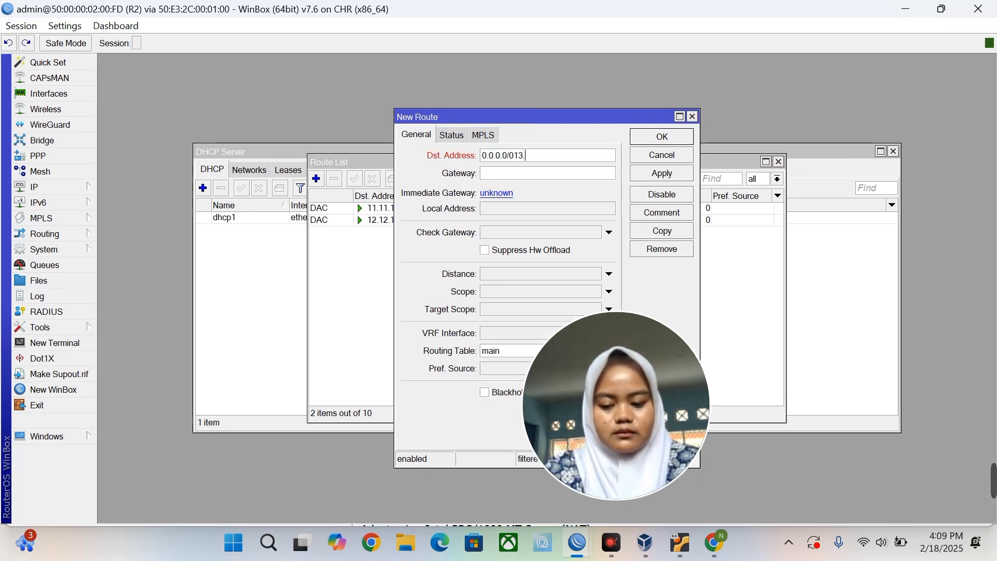
key(BackSpace)
key(BackSpace)
key(BackSpace)
key(BackSpace)
key(BackSpace)
key(BackSpace)
key(BackSpace)
key(BackSpace)
key(BackSpace)
key(BackSpace)
key(BackSpace)
key(BackSpace)
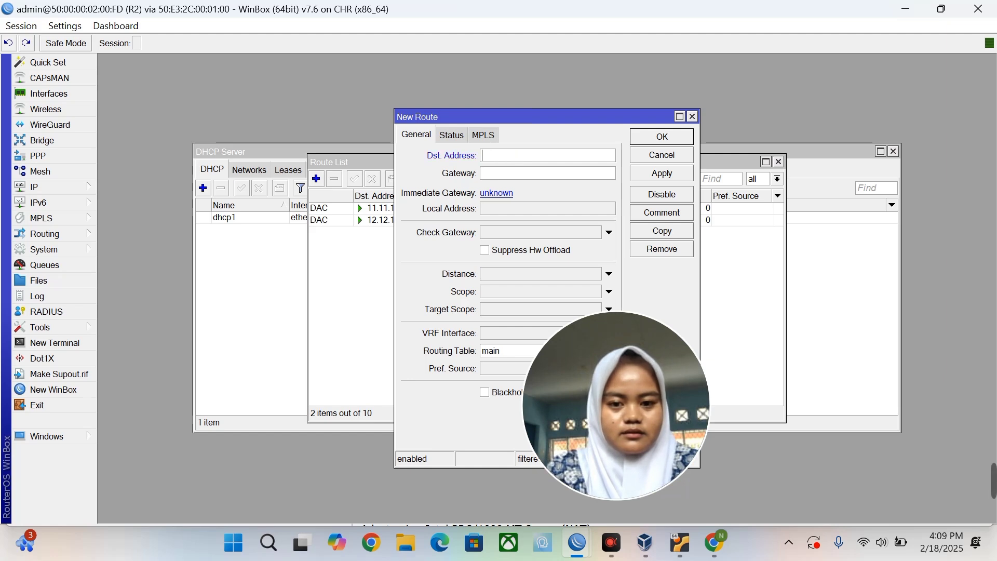
text(13.)
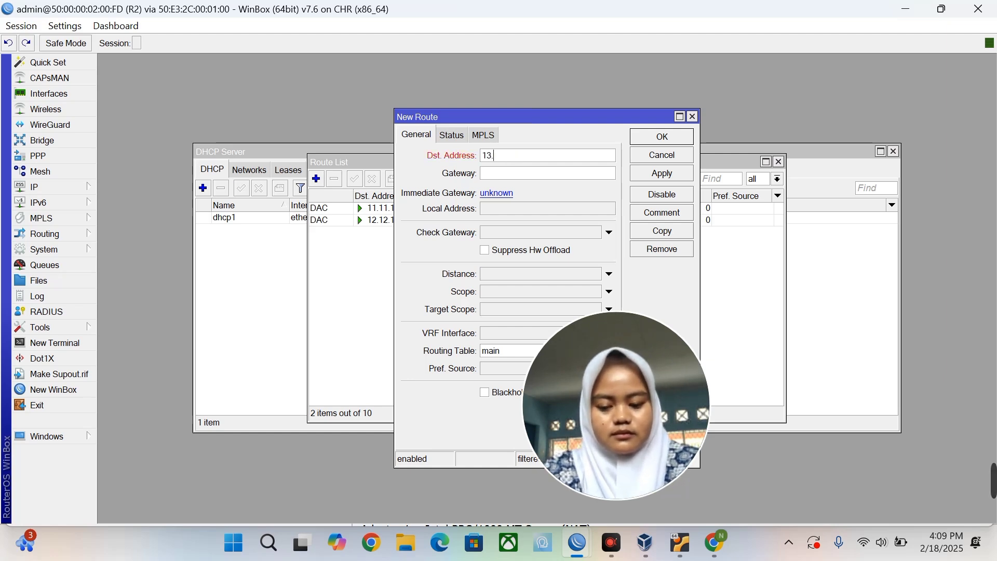
text(13.13)
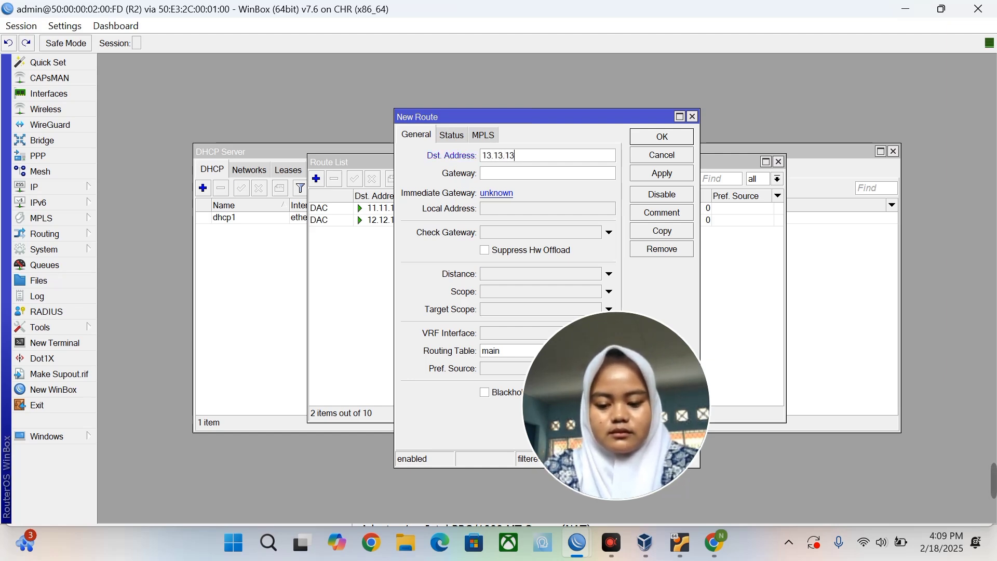
text(.0/24)
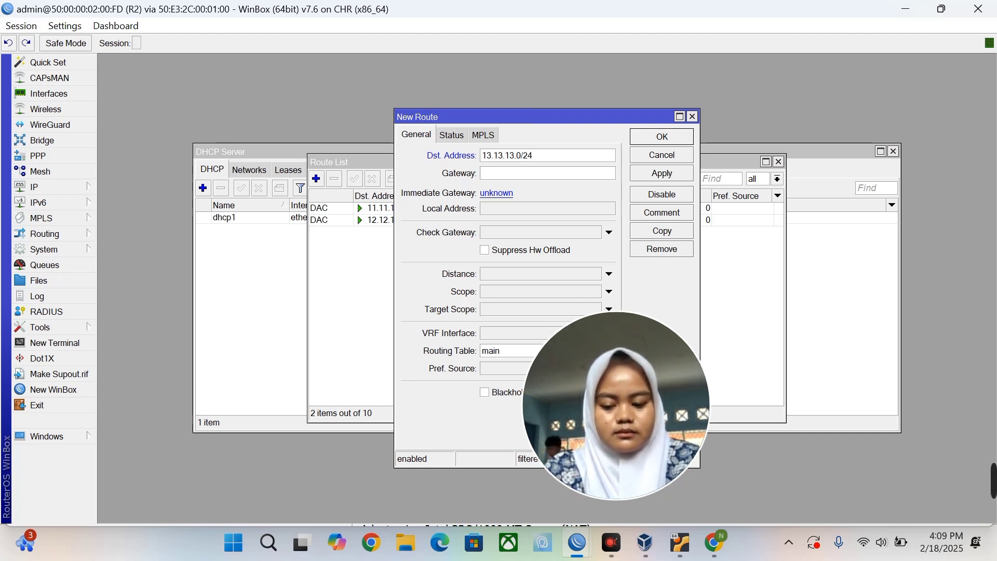
text(1)
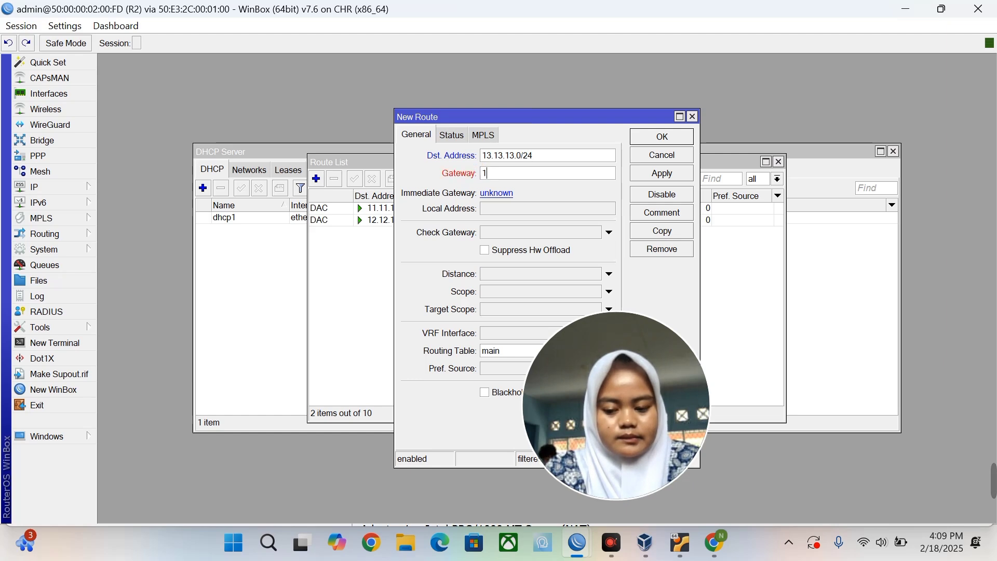
text(1.11.1)
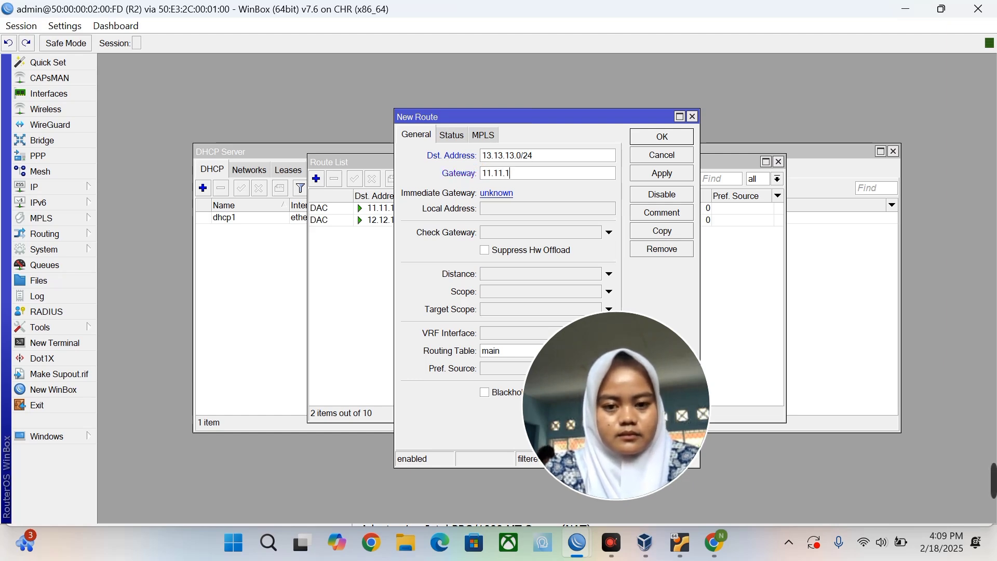
text(1.1)
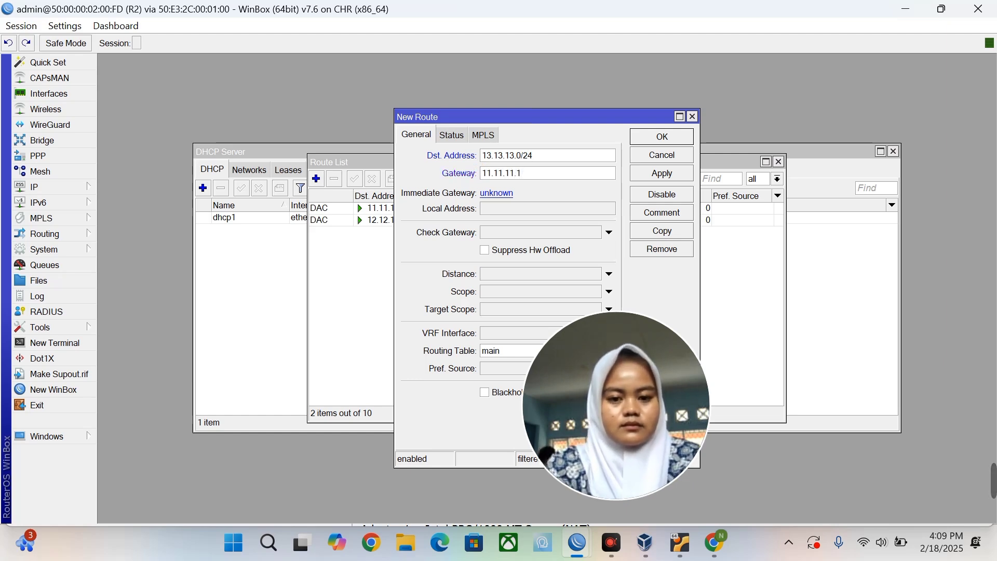
click(641, 169)
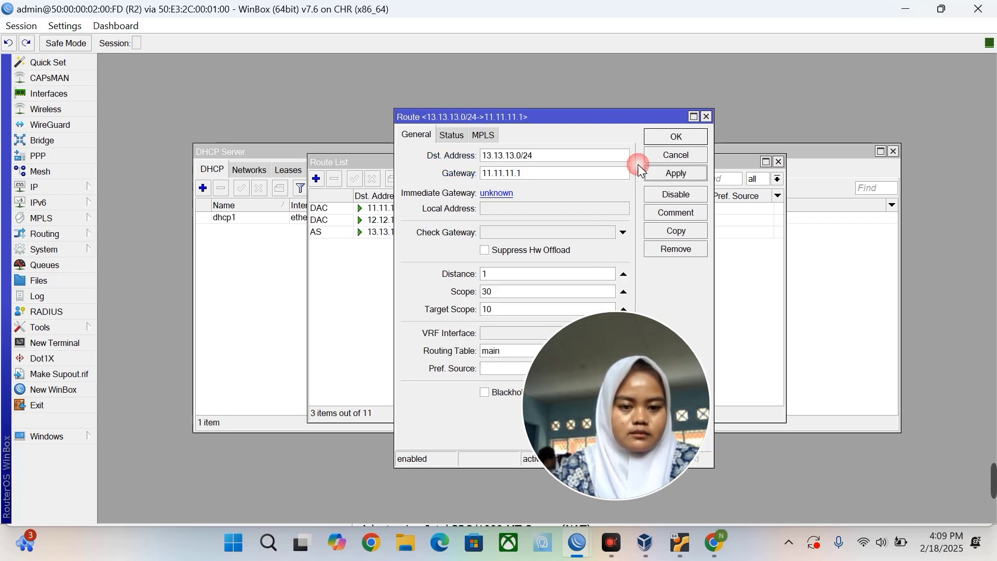
click(656, 138)
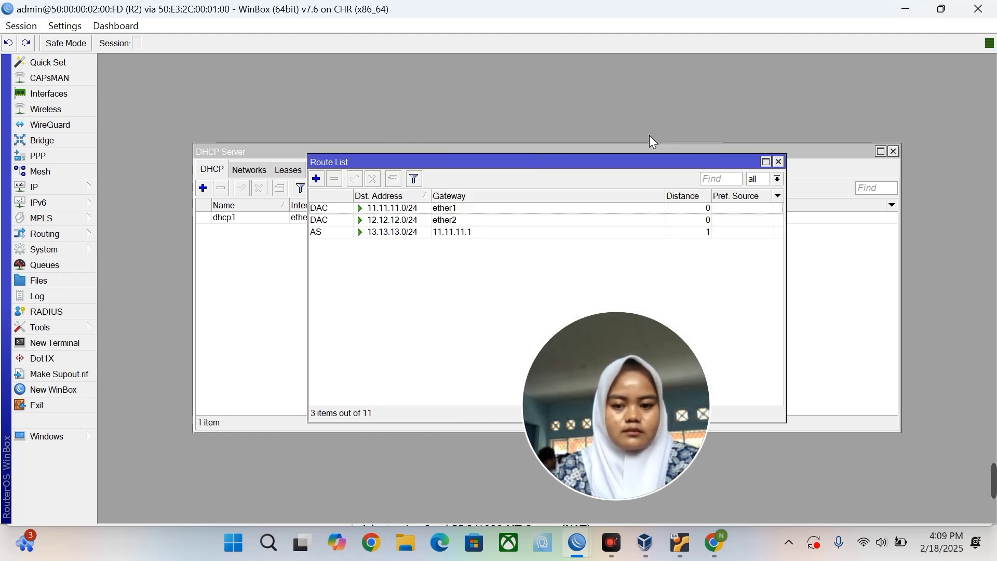
Add a static route to 10.10.10.0/24 via gateway 11.11.11.1.
click(318, 180)
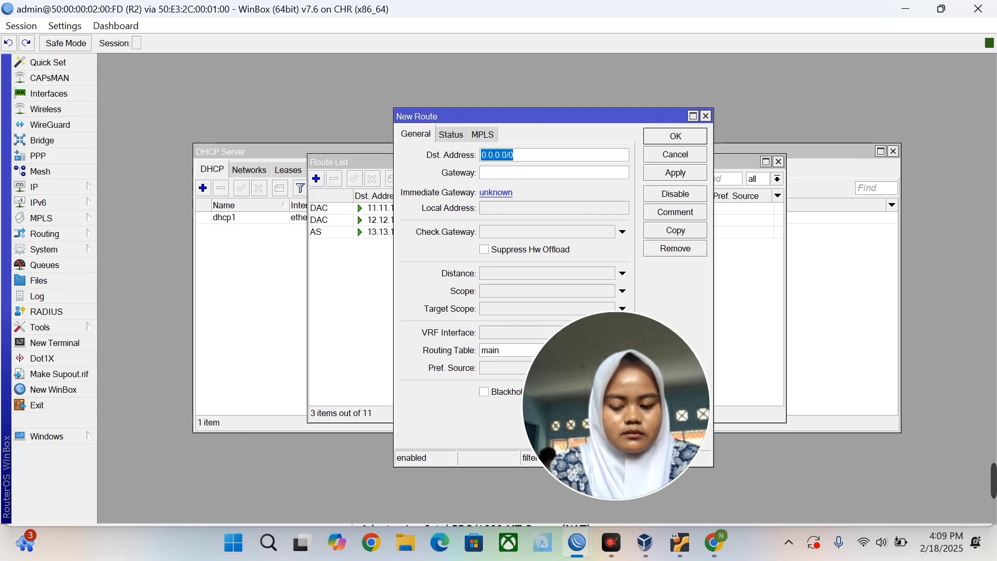
text(1)
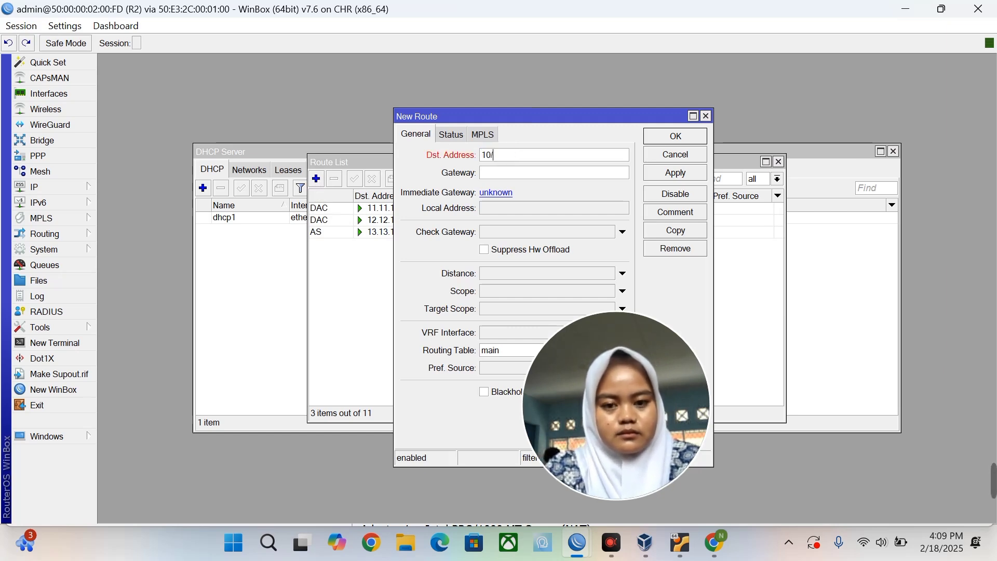
text(0.1)
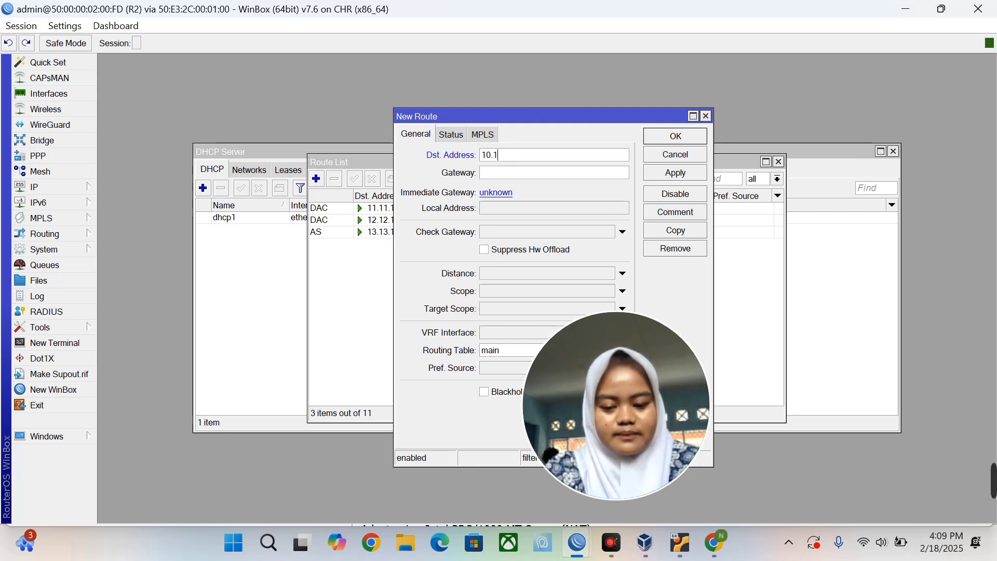
text(0.10)
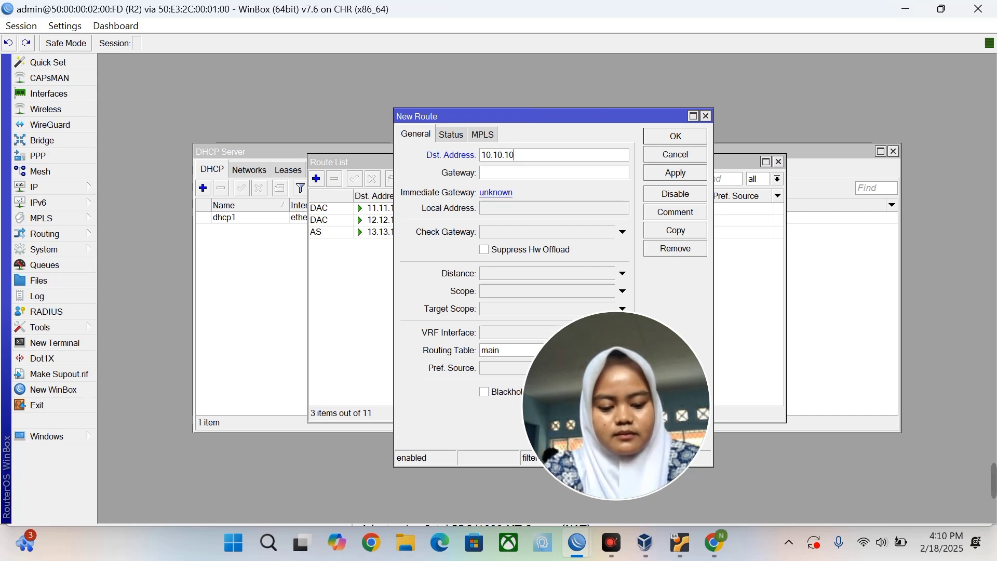
text(.0)
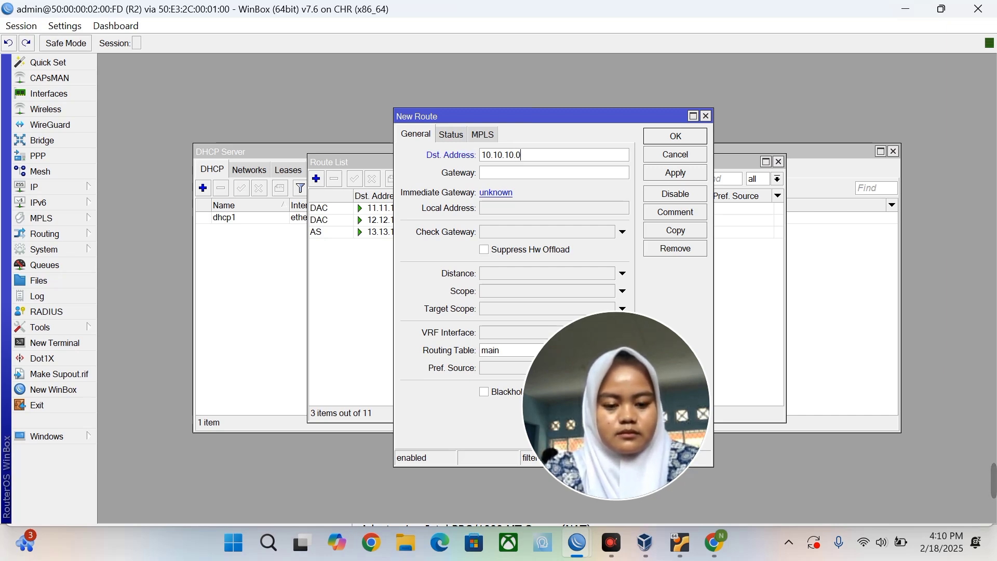
key(BackSpace)
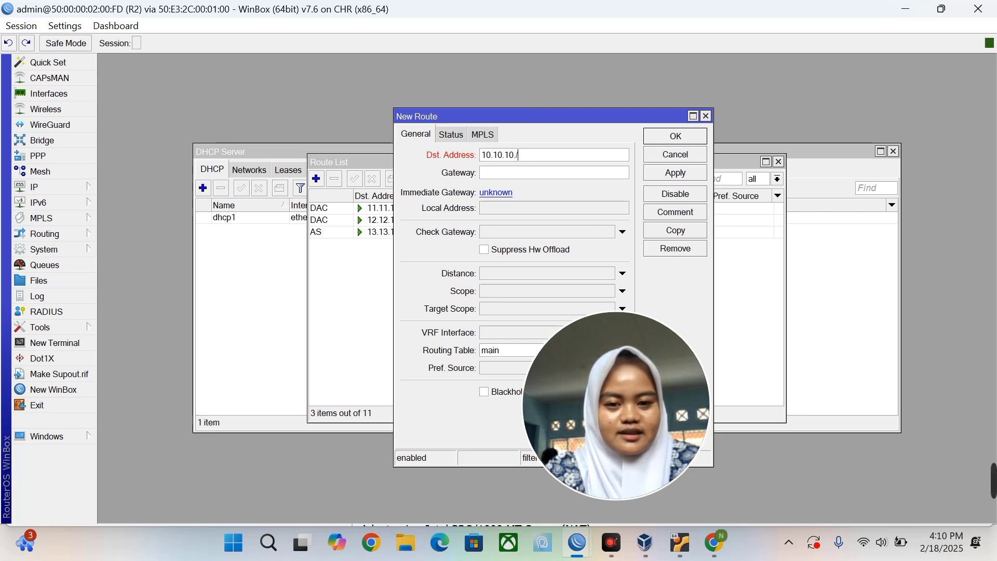
text(/24)
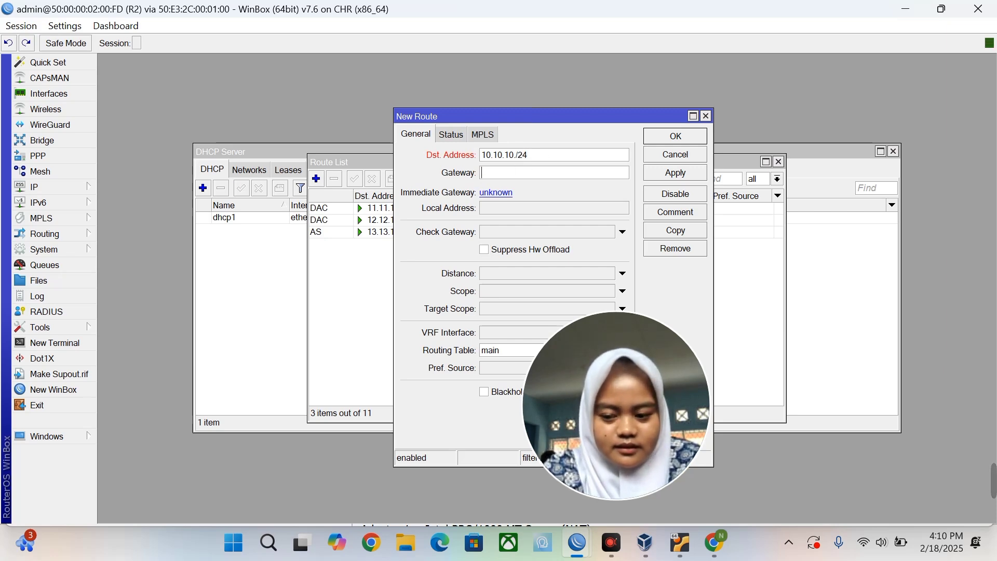
text(1)
key(BackSpace)
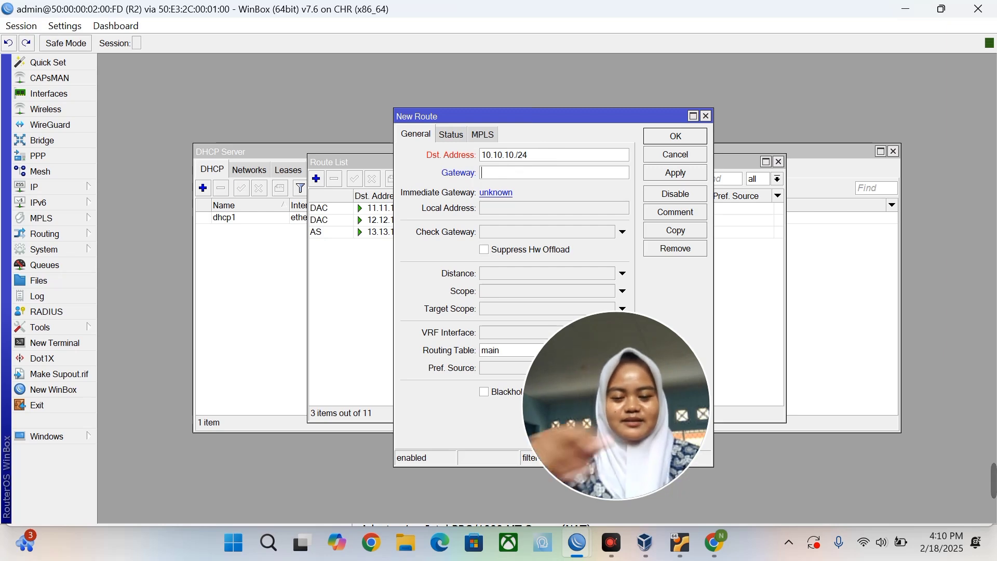
key(shift+Tab)
key(Right)
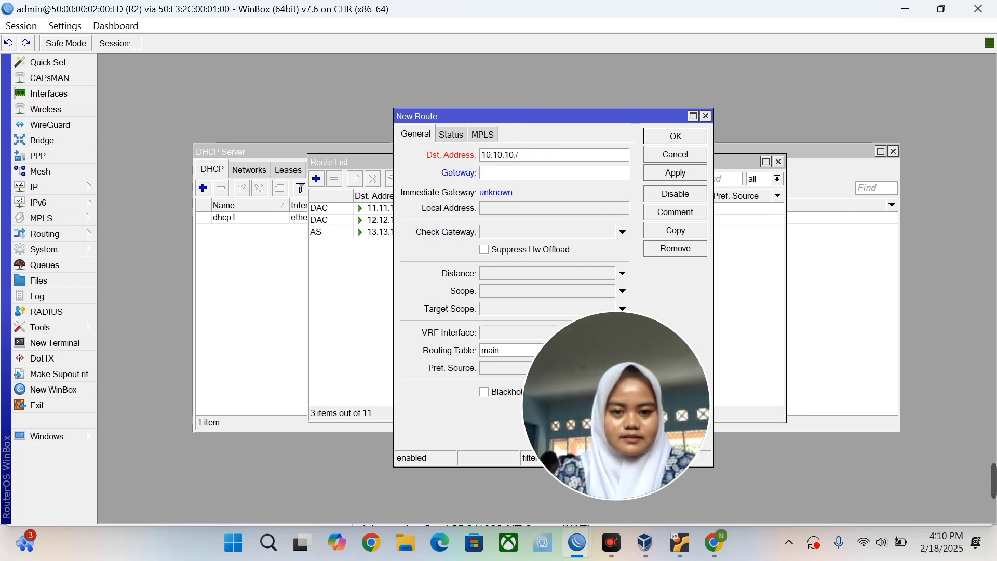
text(0)
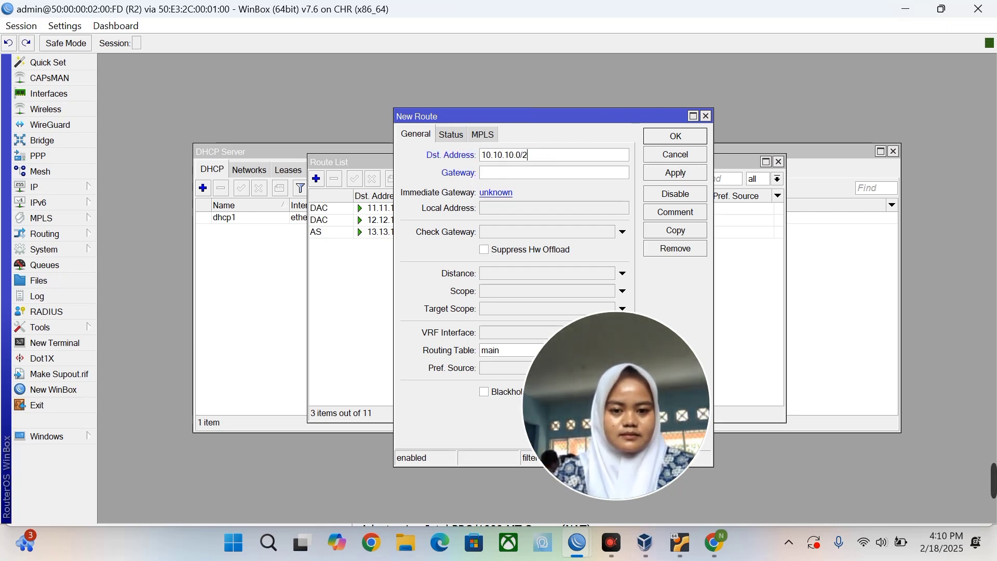
text(11.1)
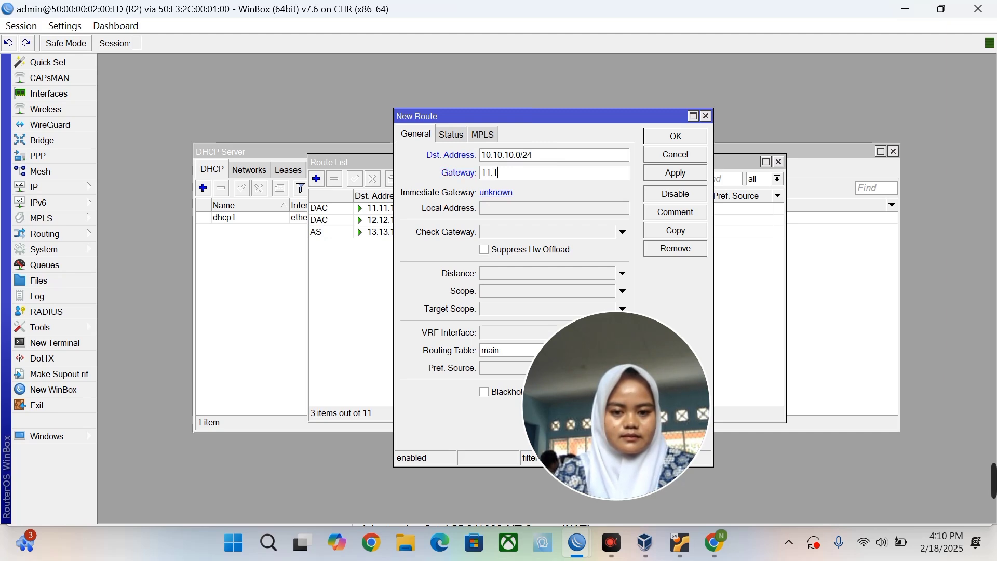
text(1.11.1)
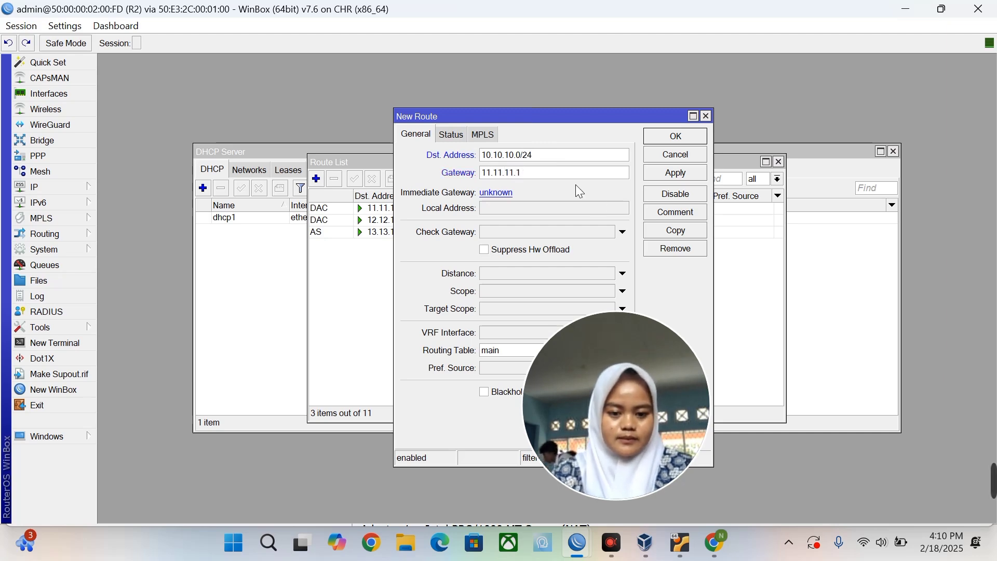
click(659, 179)
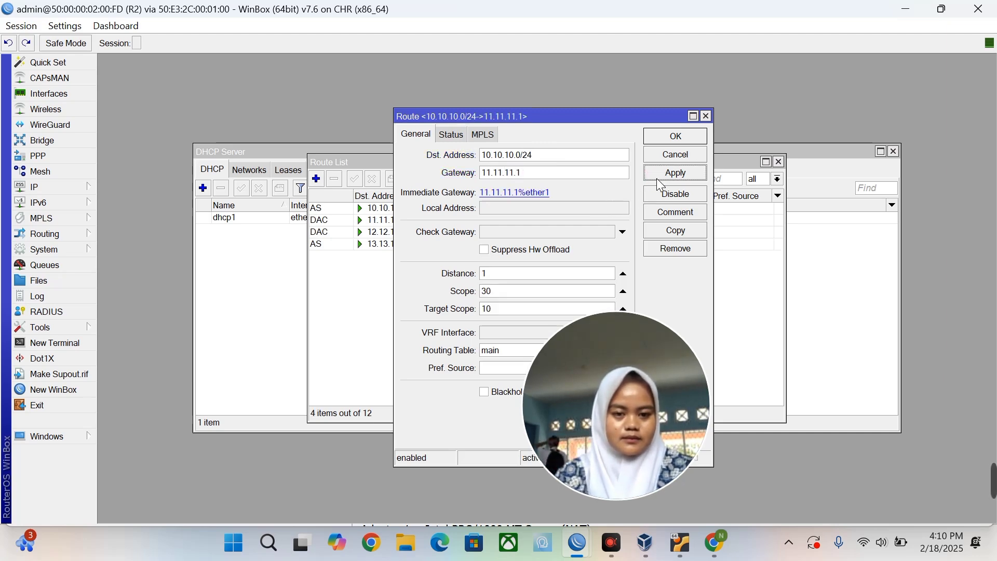
click(667, 148)
Add the default route 0.0.0.0/0 via gateway 11.11.11.1.
click(317, 178)
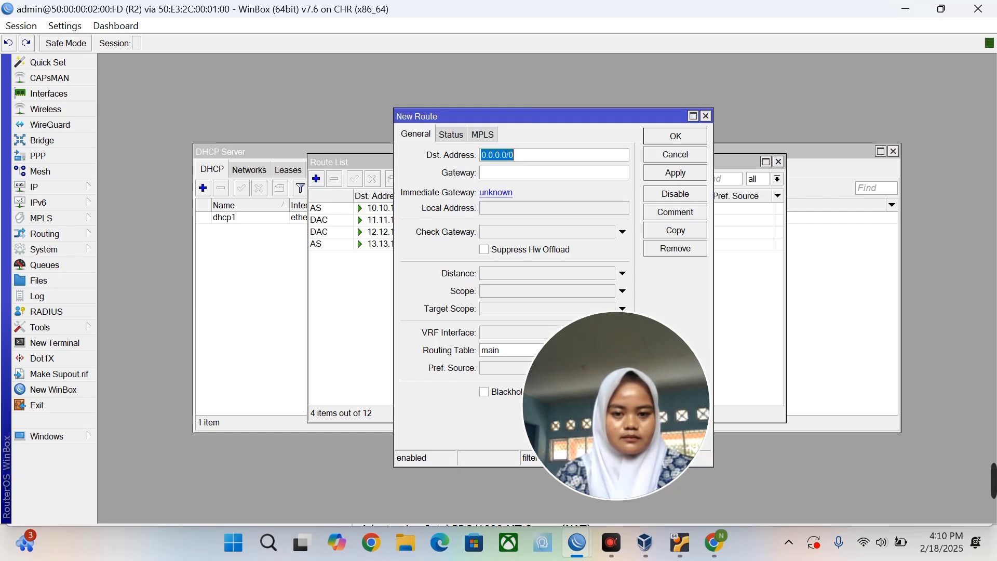
click(528, 174)
text(11.1.1)
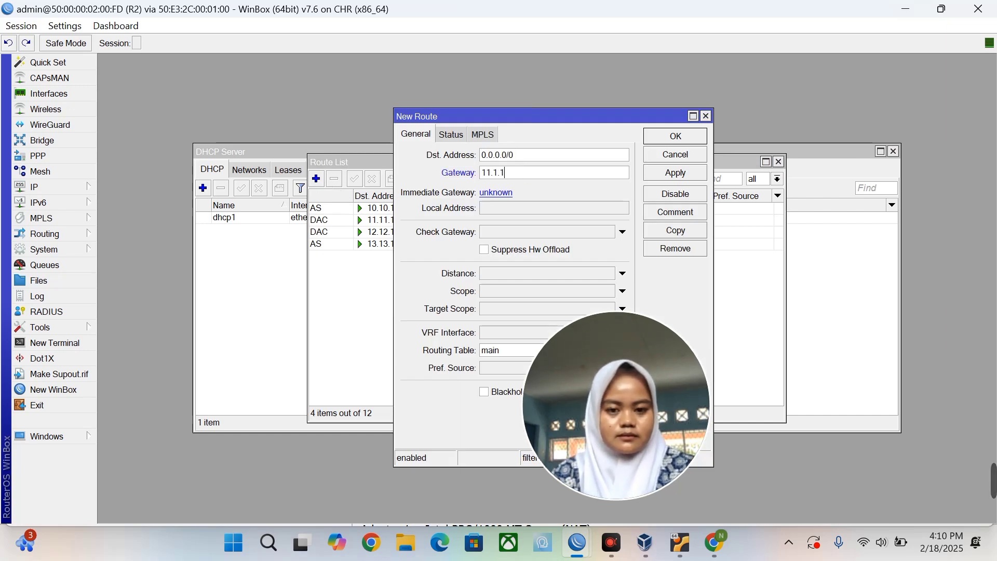
key(BackSpace)
key(BackSpace)
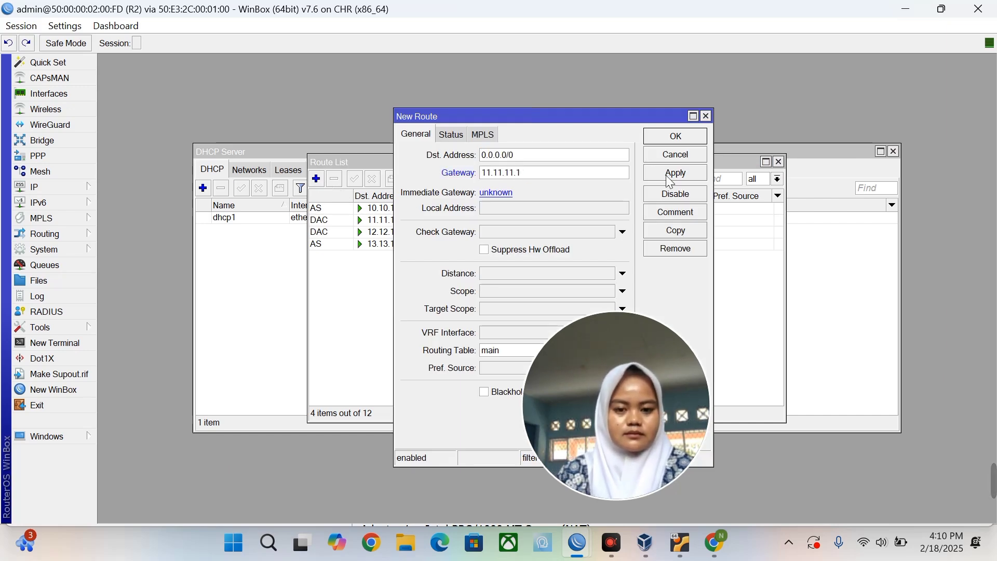
click(670, 177)
click(675, 136)
Switch to router R1's WinBox session and open its IP Routes list.
key(super+Tab)
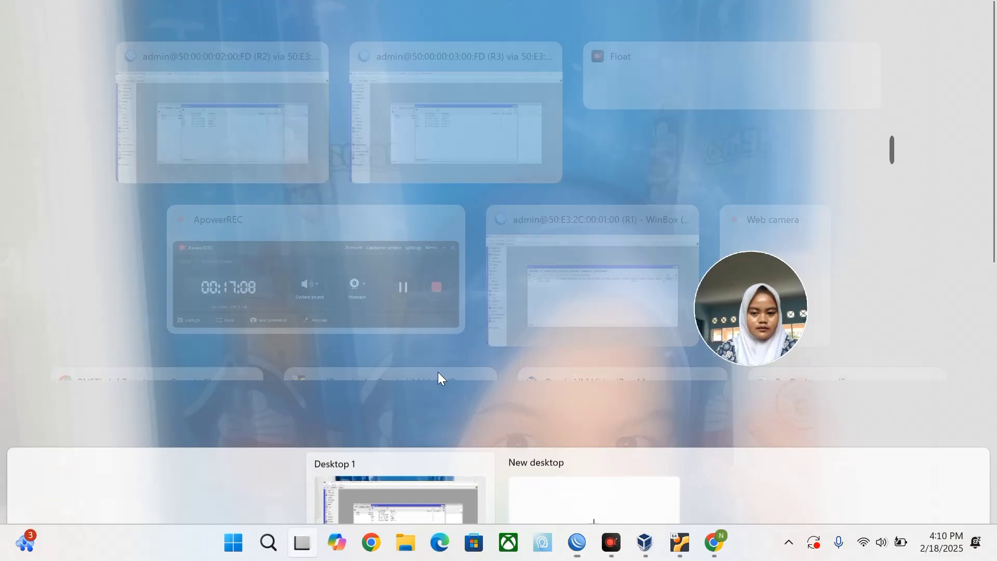
click(592, 280)
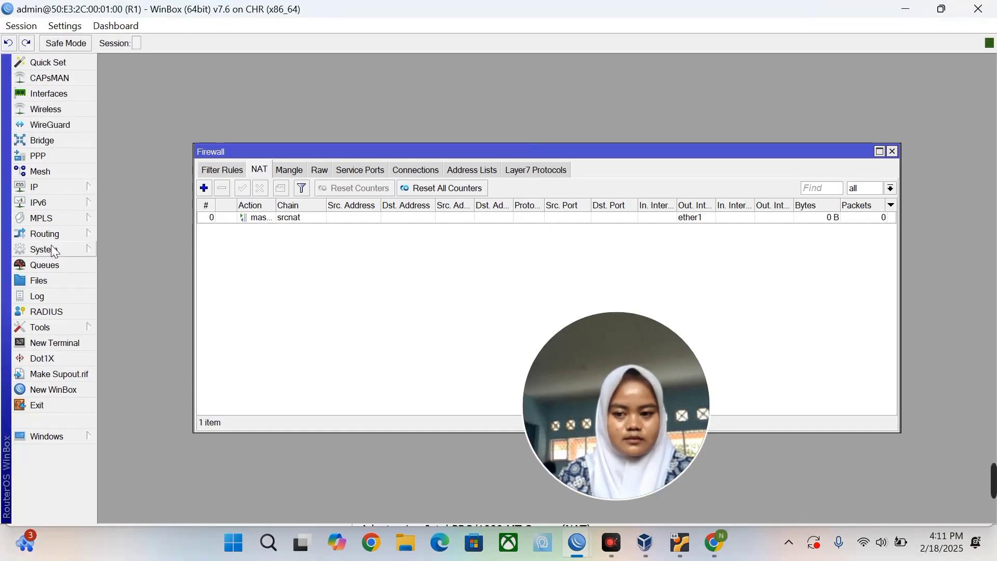
click(51, 190)
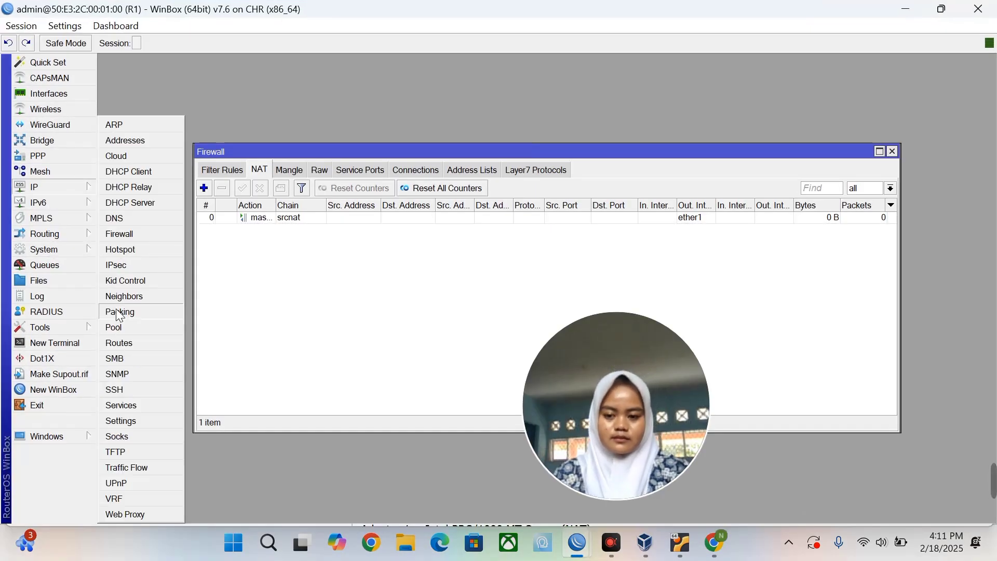
click(125, 344)
Add a static route to 12.12.12.0/24 via gateway 11.11.11.2.
click(320, 180)
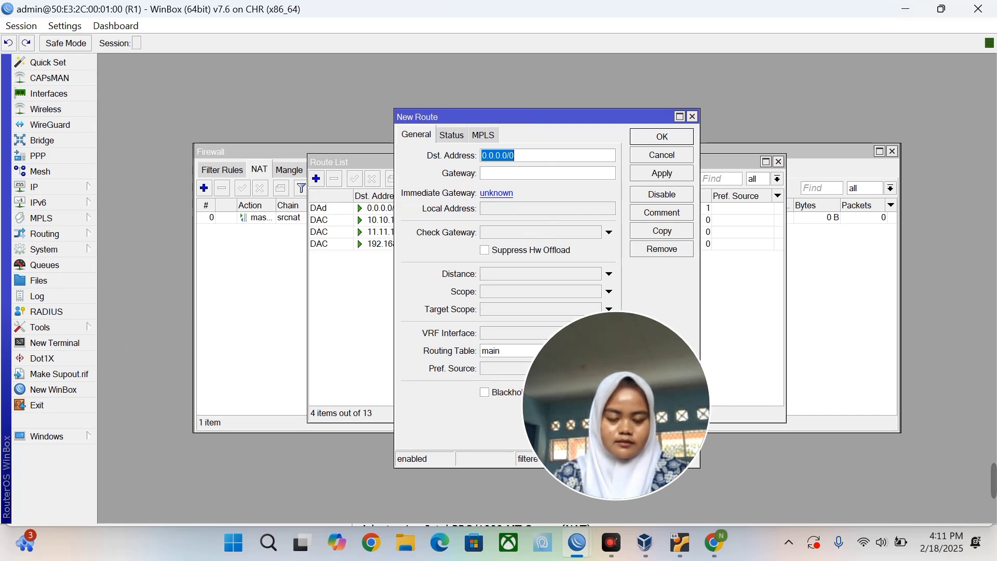
text(12.12)
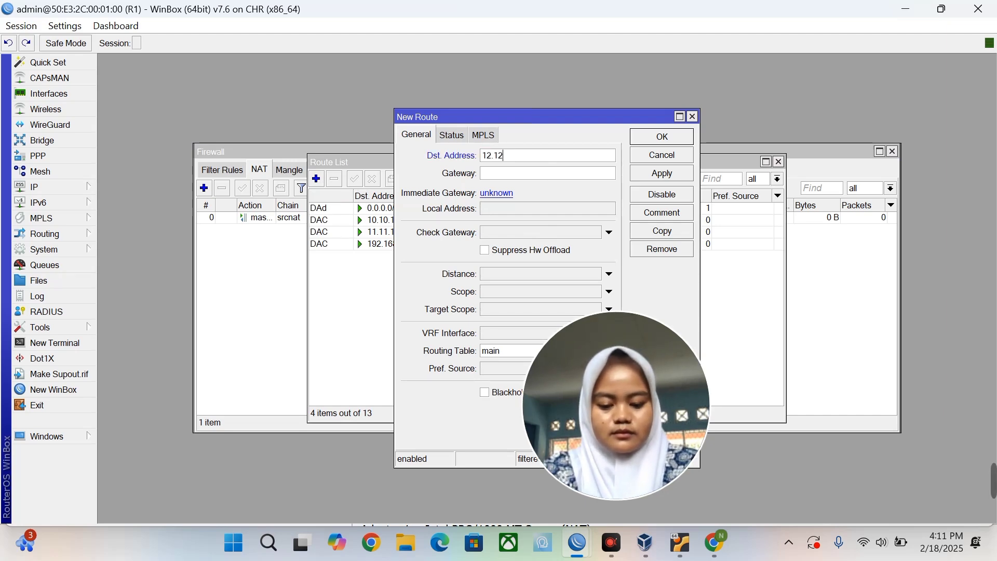
text(.12.0/24)
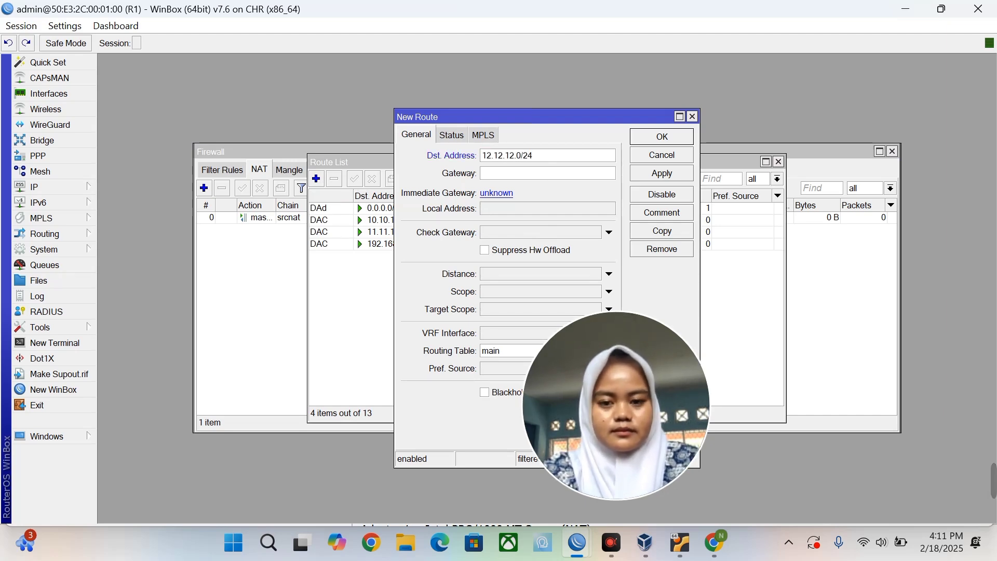
click(488, 173)
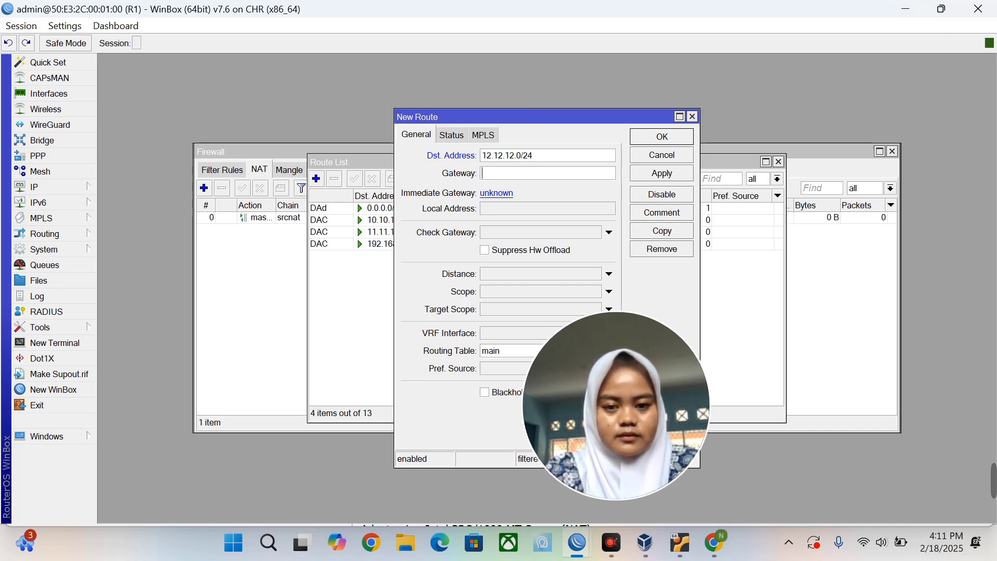
text(11.1)
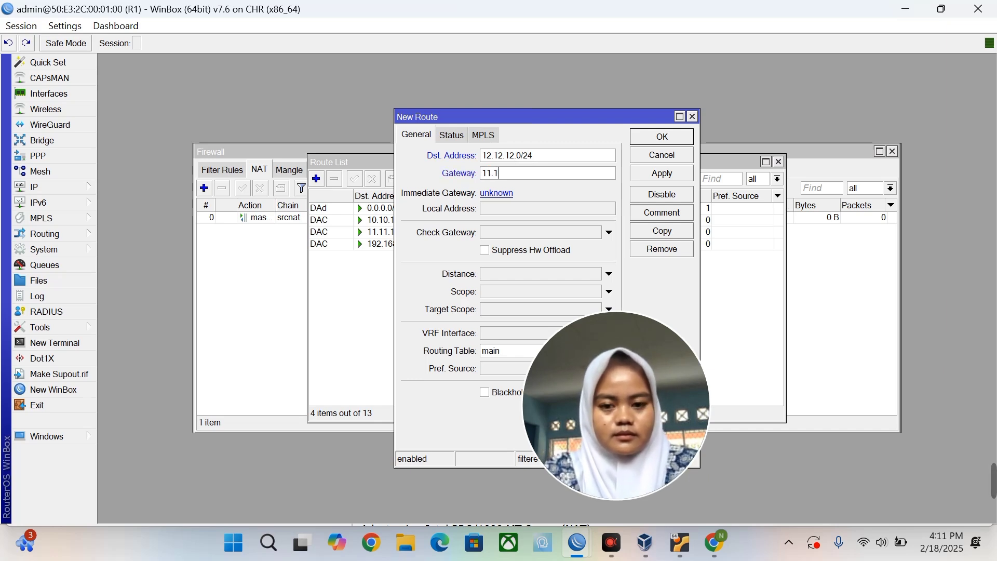
text(1.11.2)
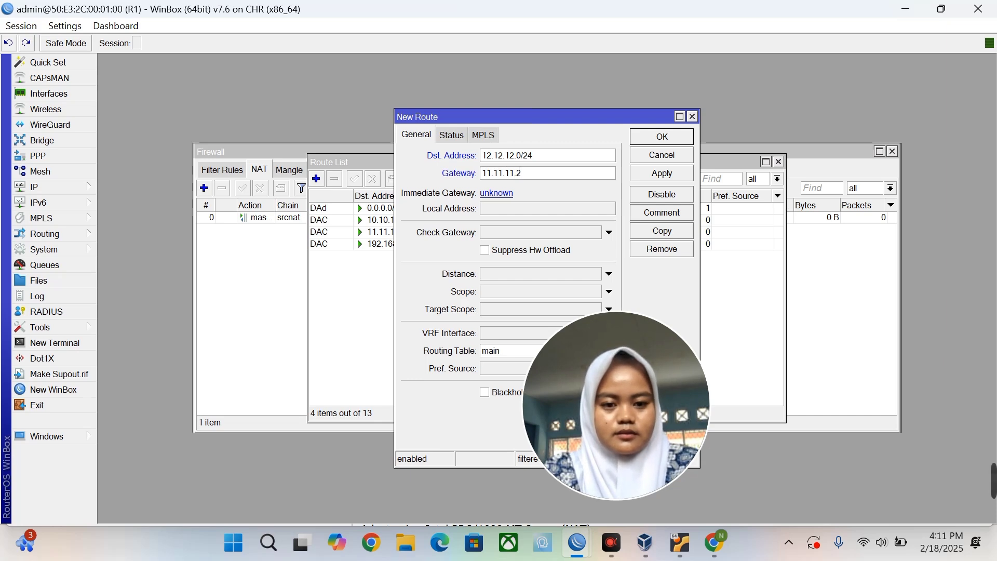
click(654, 173)
click(661, 134)
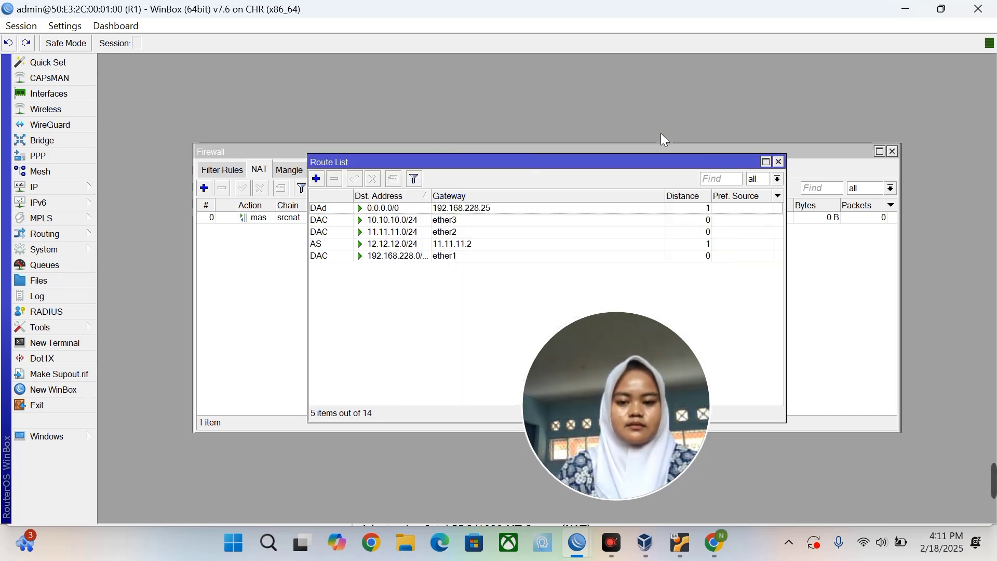
Add a static route to 13.13.13.0/24 via gateway 10.10.10.2.
click(317, 178)
key(End)
key(BackSpace)
key(BackSpace)
key(BackSpace)
key(BackSpace)
key(BackSpace)
key(BackSpace)
key(BackSpace)
key(BackSpace)
key(BackSpace)
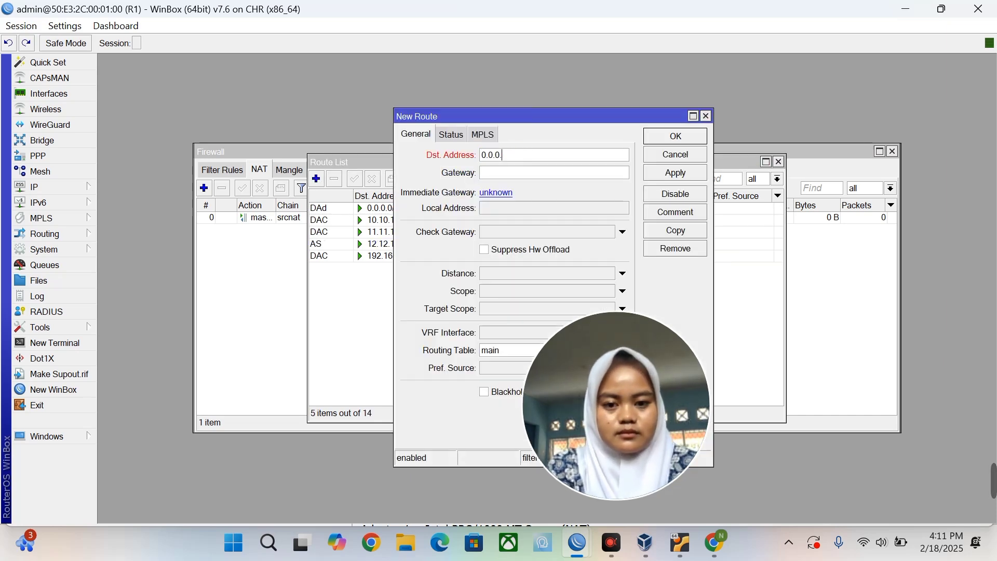
text(13.13.13)
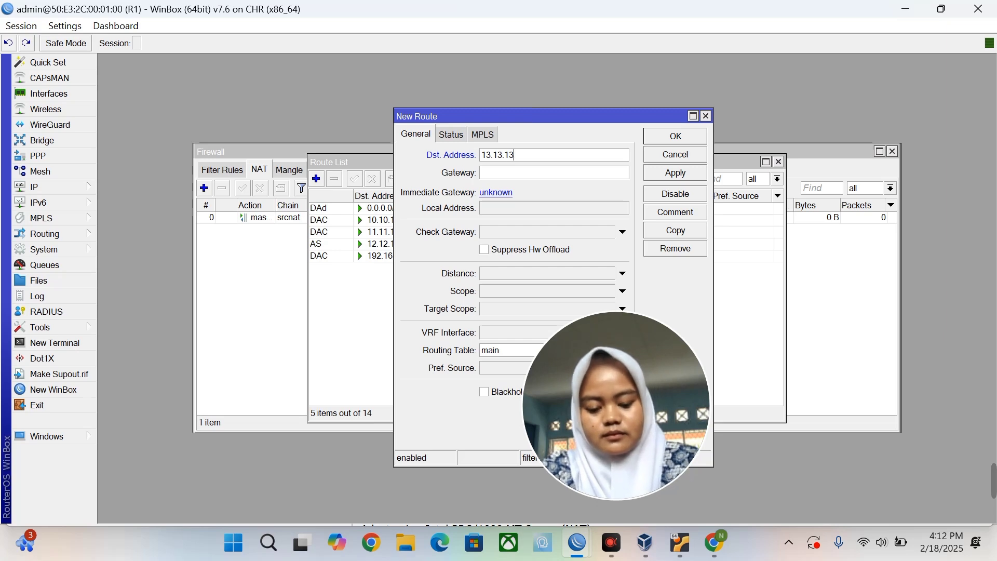
text(.0/24)
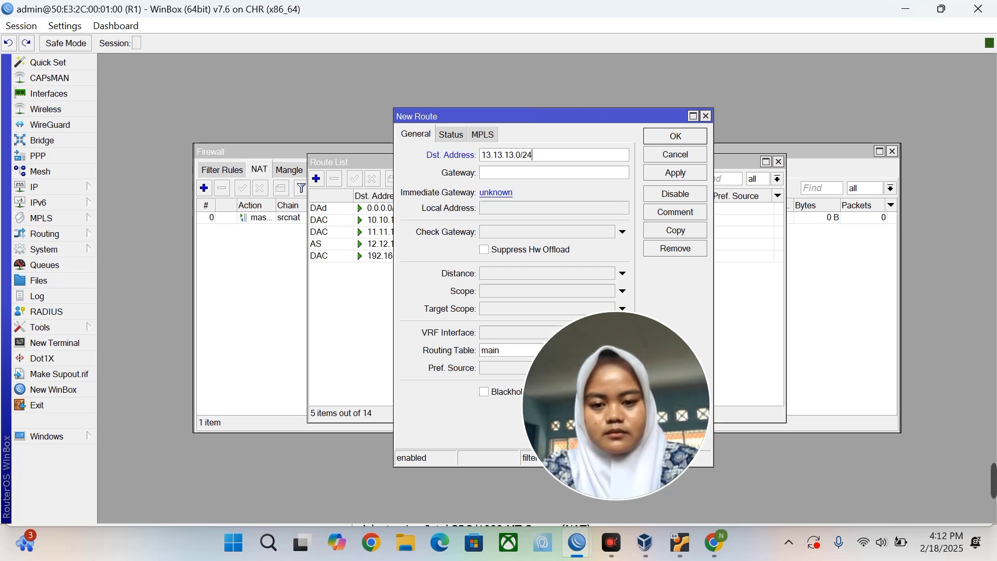
key(Tab)
text(10.1)
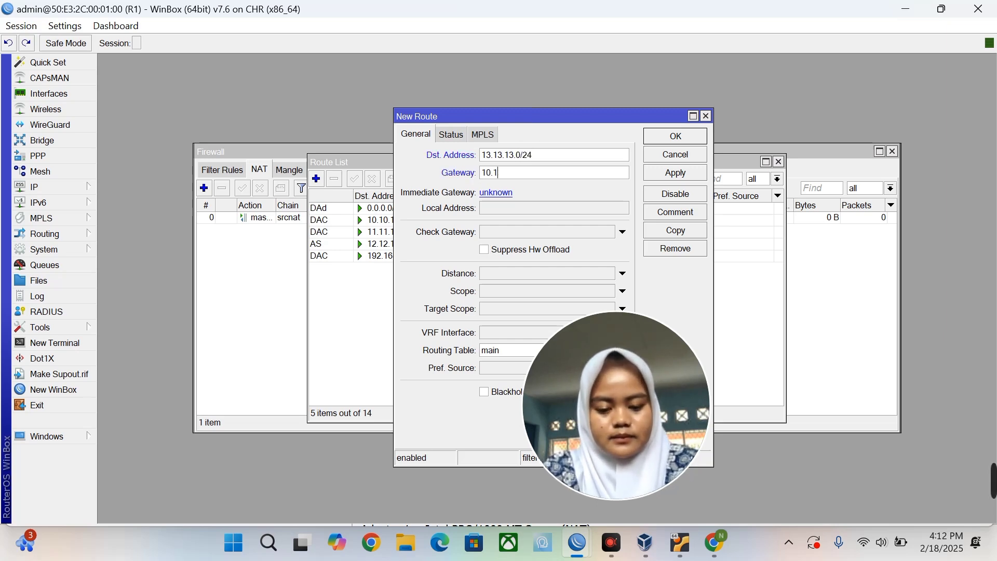
text(0.10.2)
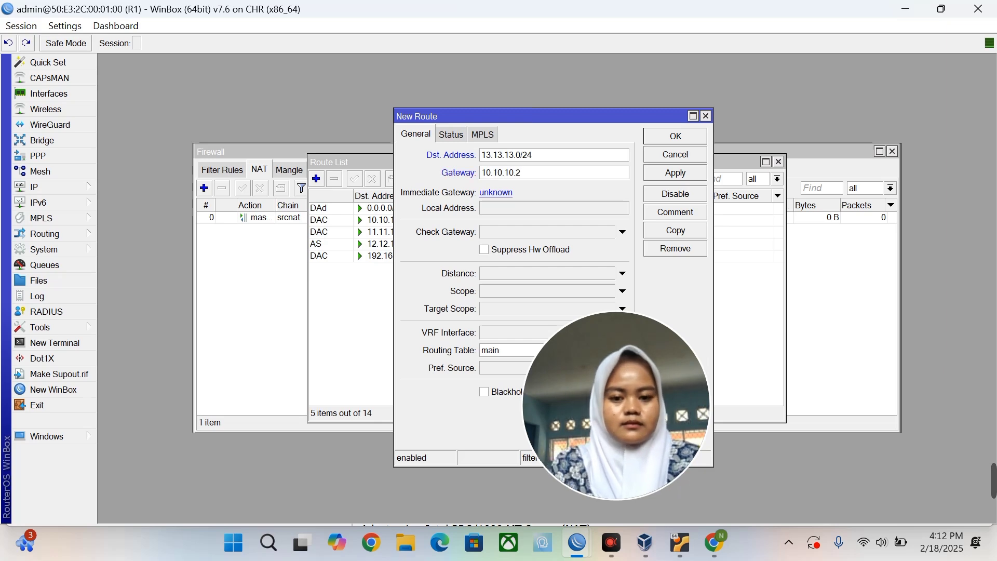
click(660, 176)
click(665, 134)
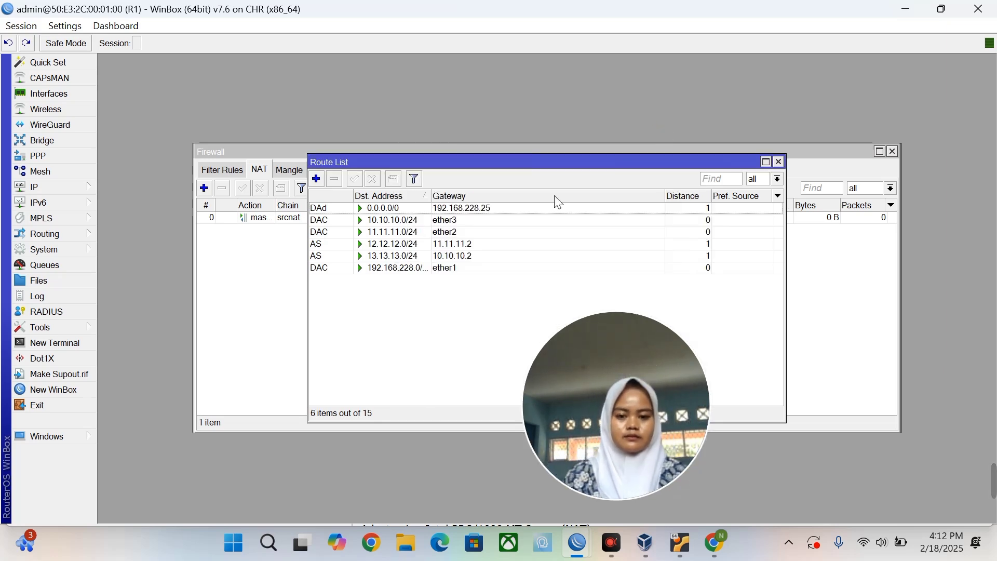
click(478, 369)
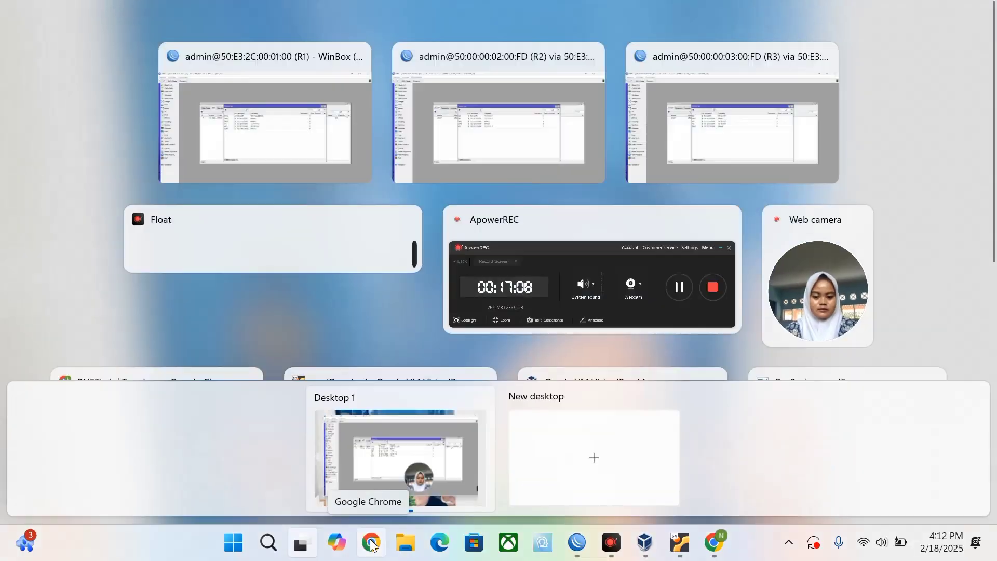
Return to the PNETLab topology and move router R3 up beside PC5.
key(super+Tab)
scroll(457, 323, down, 2)
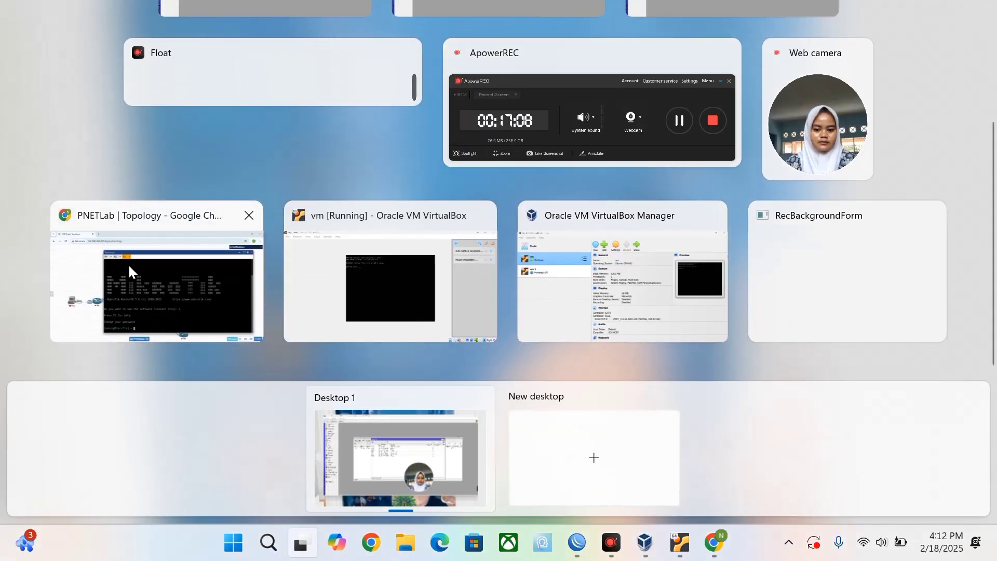
click(134, 274)
click(886, 105)
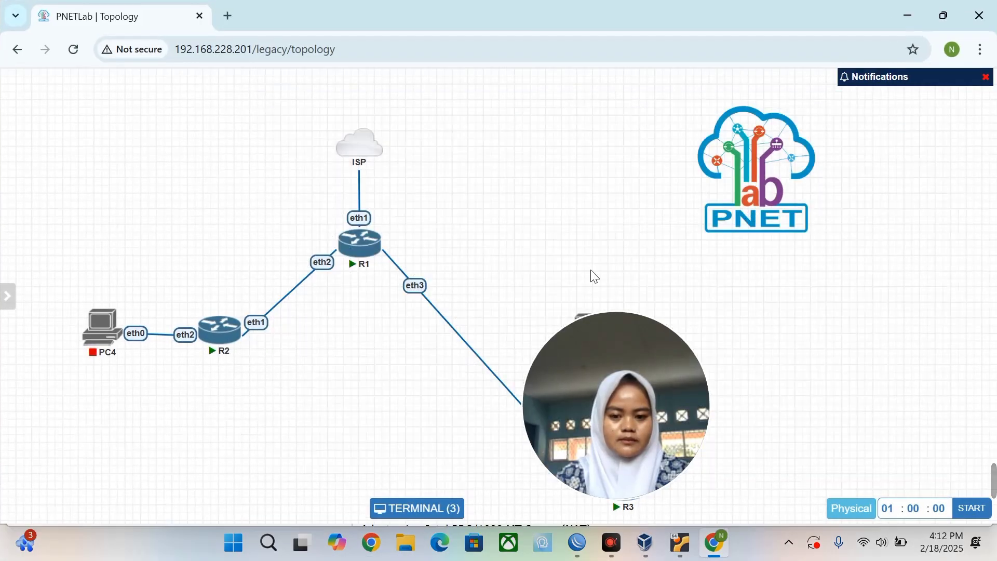
click(610, 365)
drag(610, 365, 821, 319)
drag(621, 482, 503, 296)
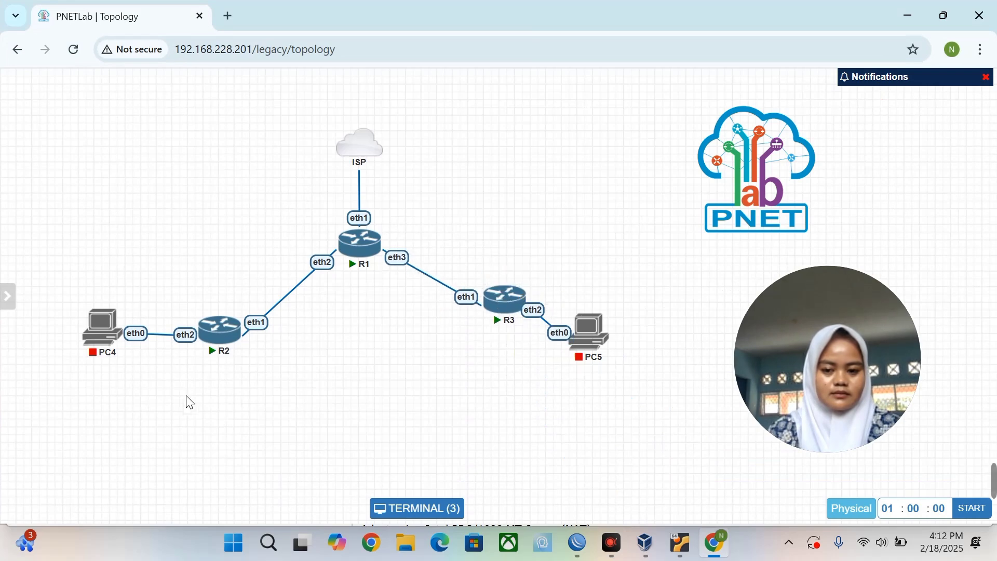
Start PC4 and PC5, then open PC4's VPCS console.
mouse_move(99, 327)
click(97, 307)
click(574, 302)
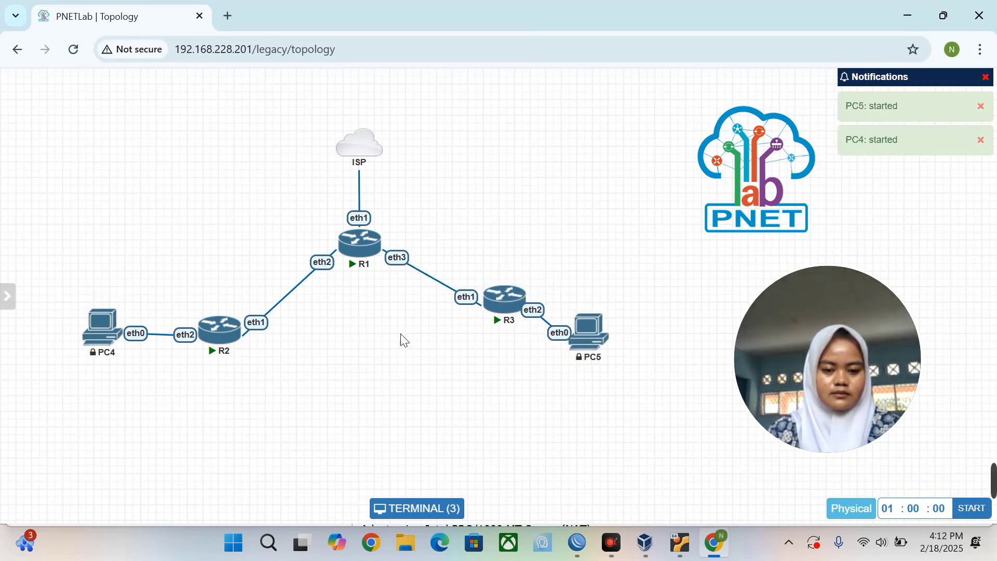
click(91, 347)
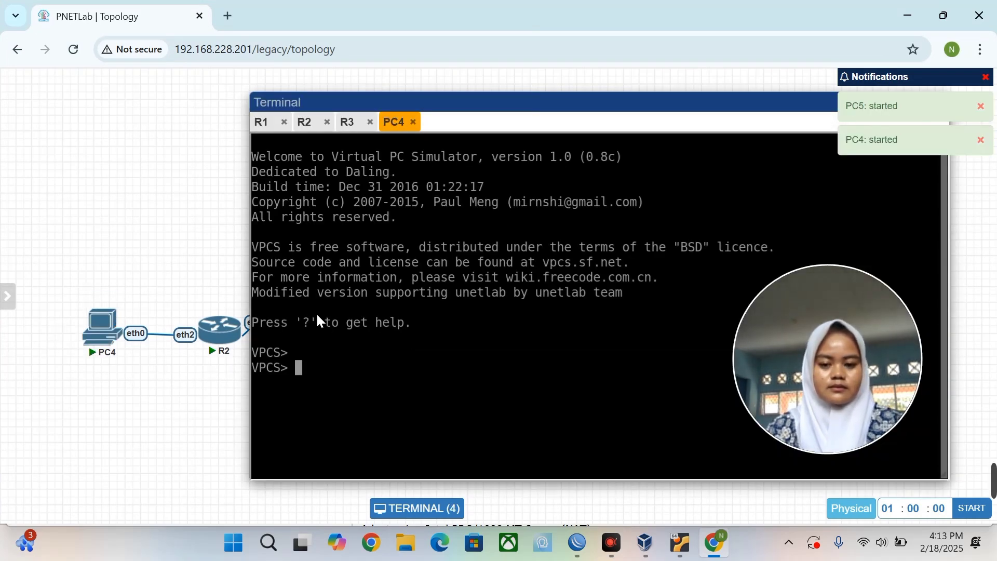
Run 'ip dhcp' on PC4 and PC5 to obtain DHCP addresses.
text(ip dhcp)
key(Return)
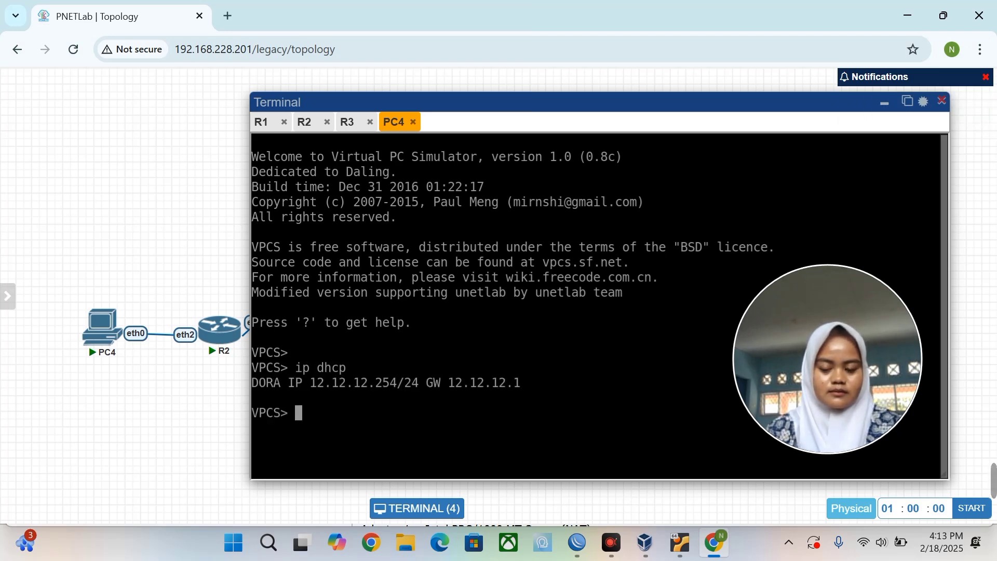
click(886, 103)
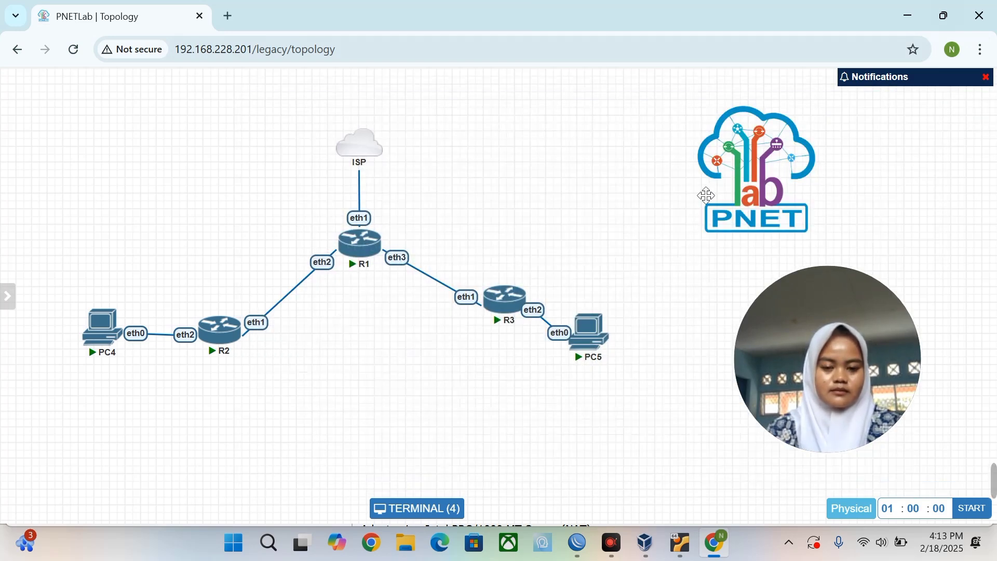
click(596, 337)
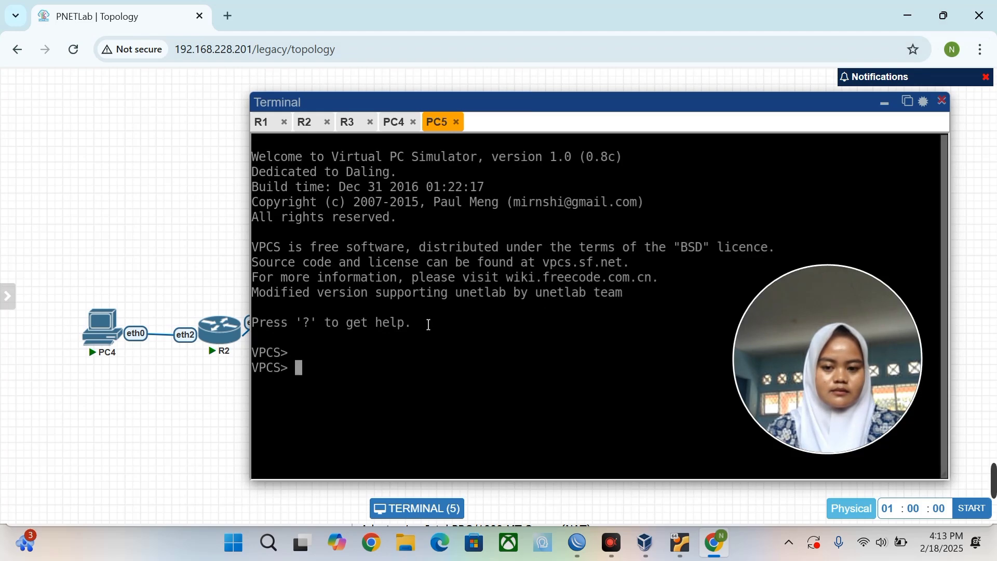
text(ip dhcp)
key(Return)
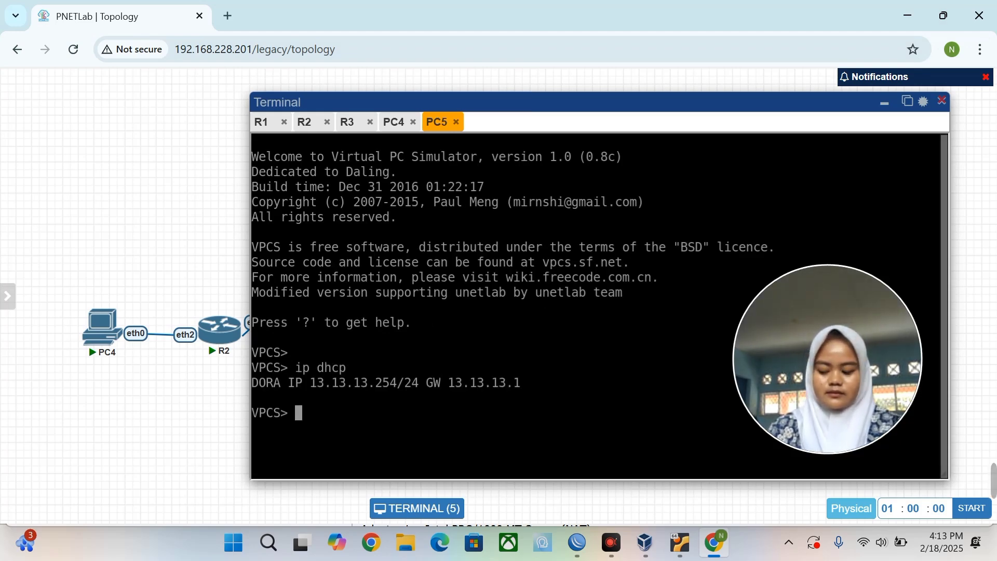
Ping 12.12.12.254 from PC5 and 13.13.13.1 from PC4.
text(ping )
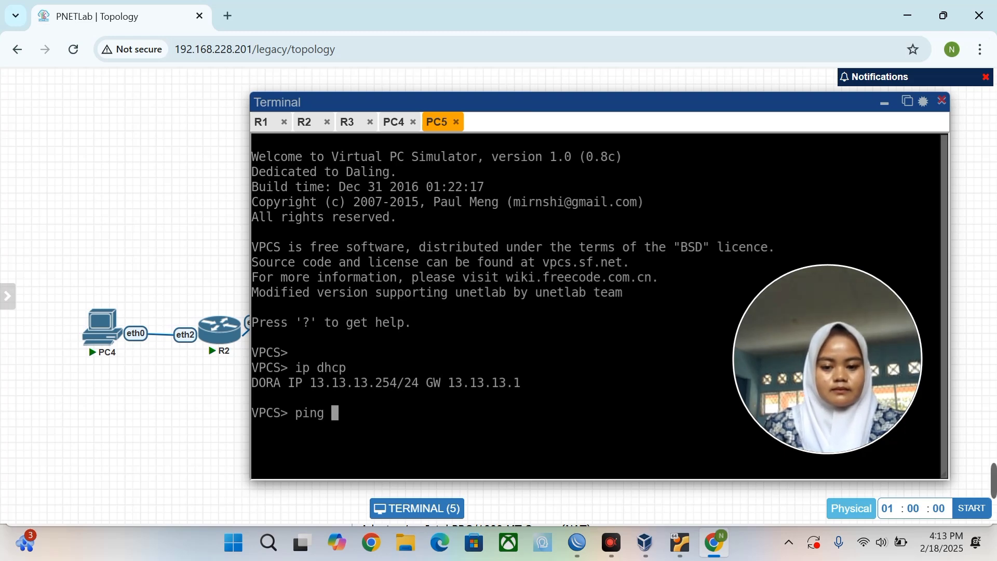
text(12.12.12.)
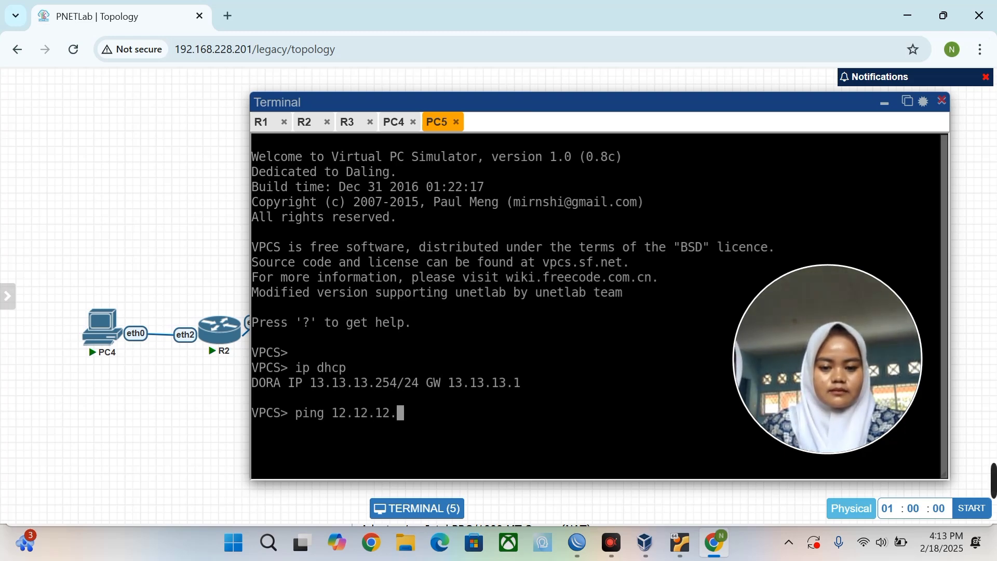
text(254)
key(Return)
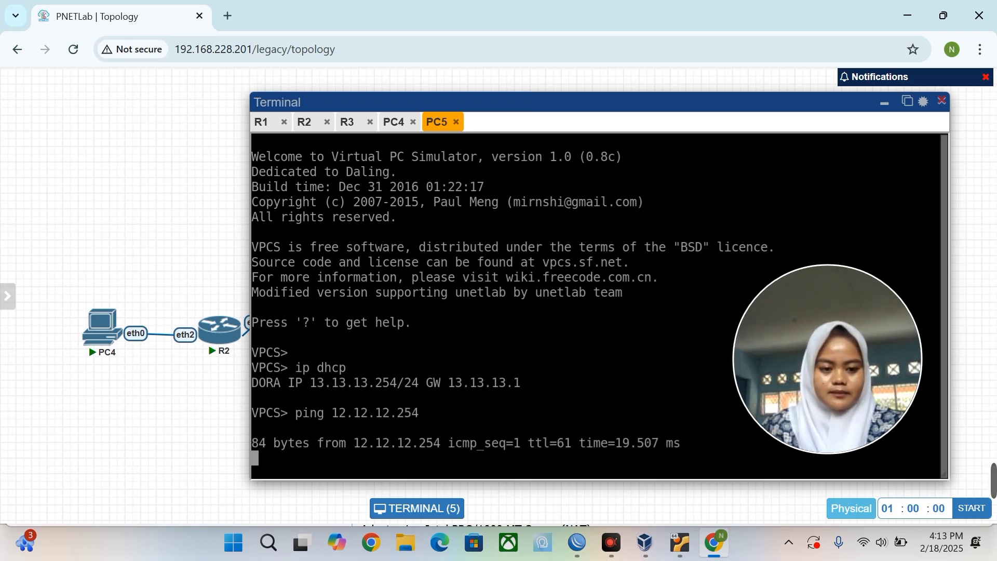
click(399, 125)
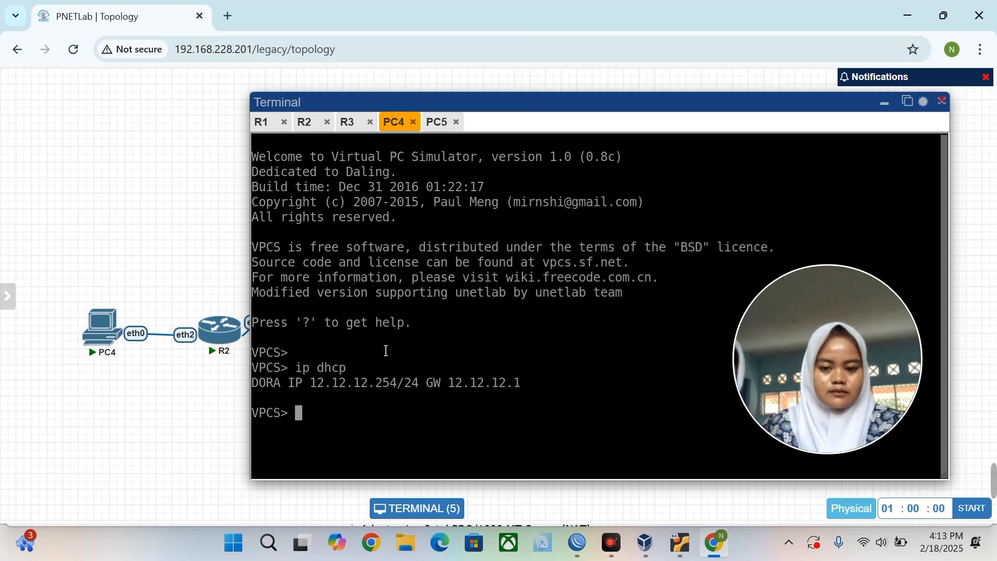
text(ping 13)
key(BackSpace)
key(BackSpace)
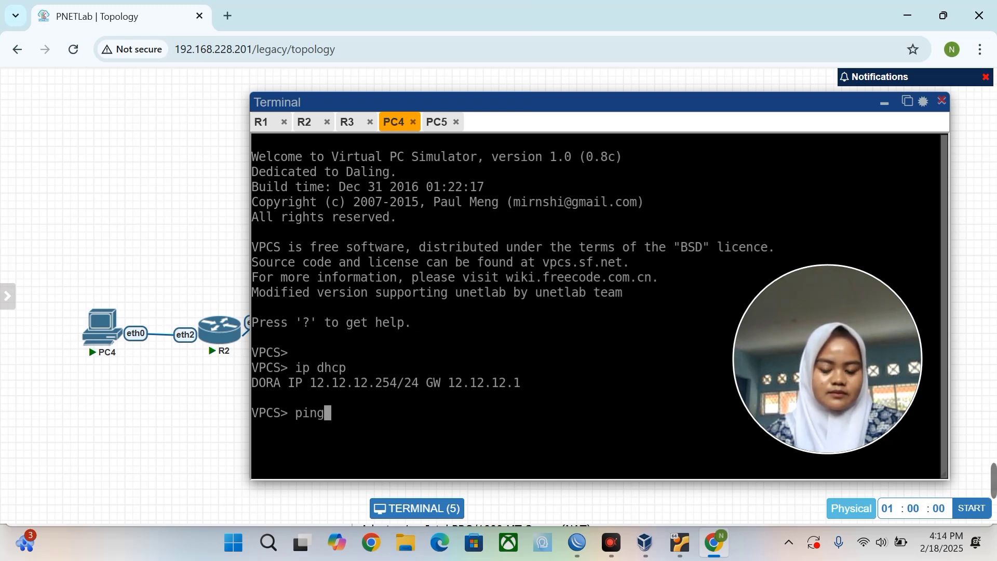
text(13.13.13.1)
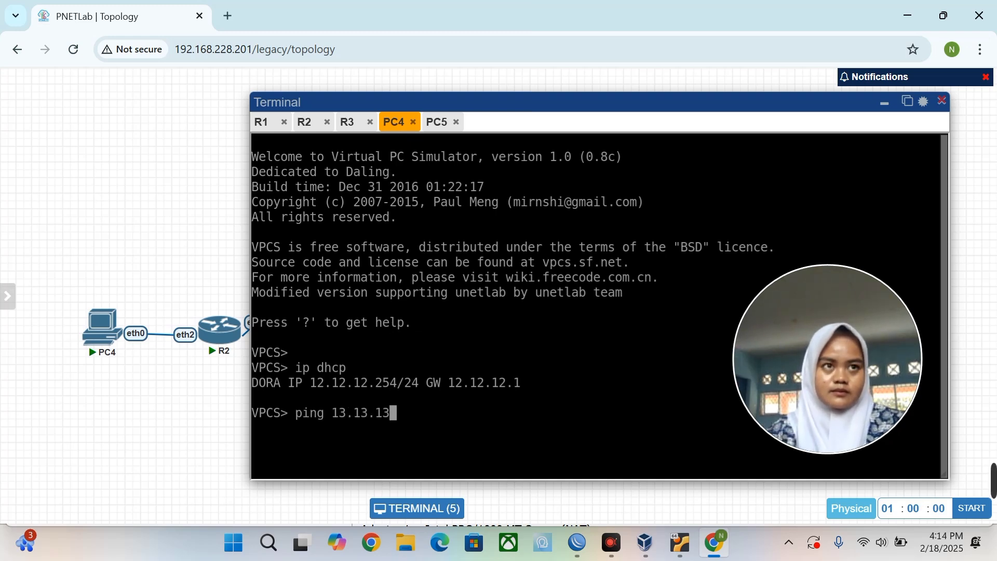
key(Return)
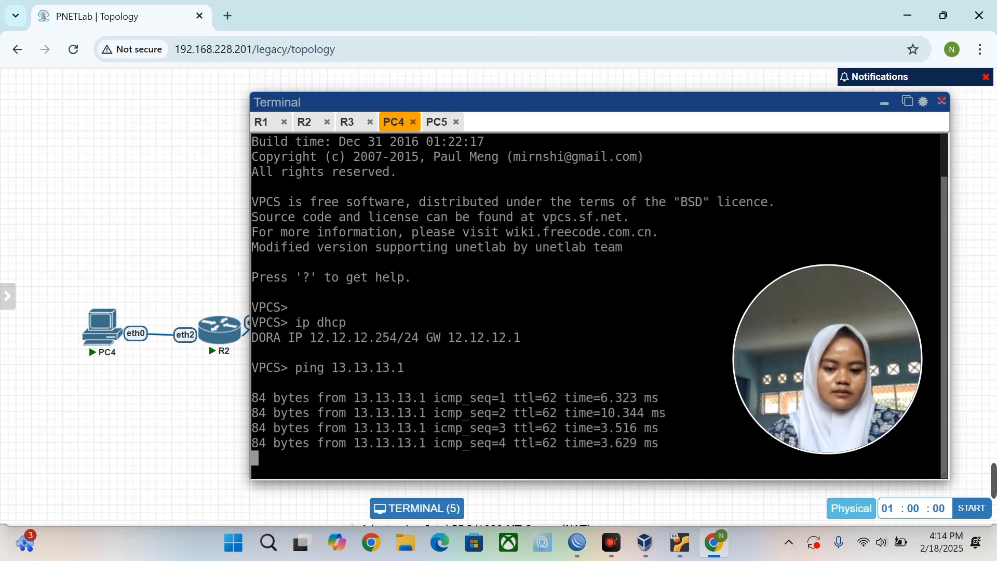